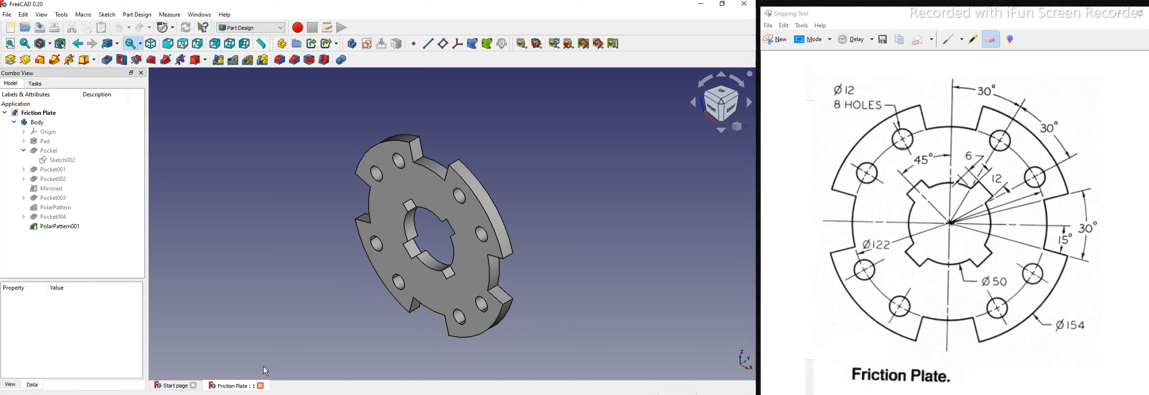
# Step: Close the completed Friction Plate document from its tab
pyautogui.click(261, 386)
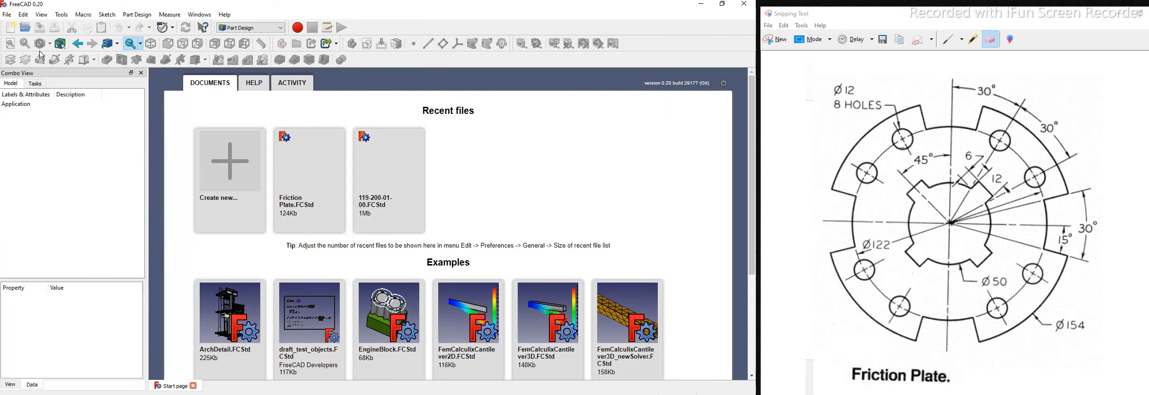
# Step: Create a new empty document and begin a sketch from the Tasks panel
pyautogui.click(9, 27)
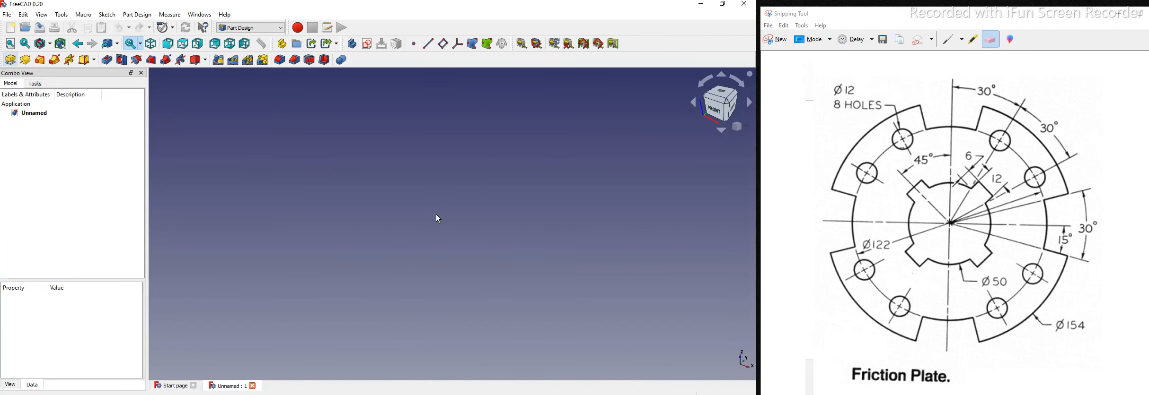
pyautogui.click(35, 85)
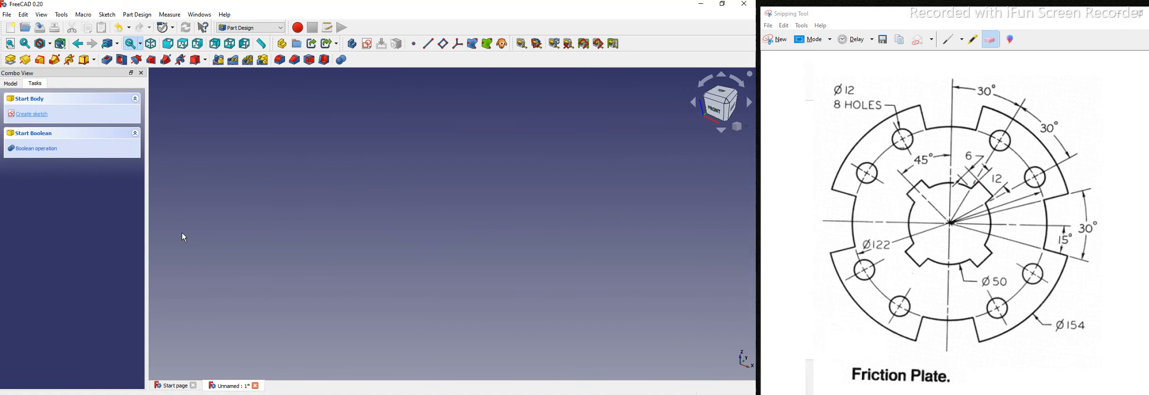
pyautogui.click(29, 114)
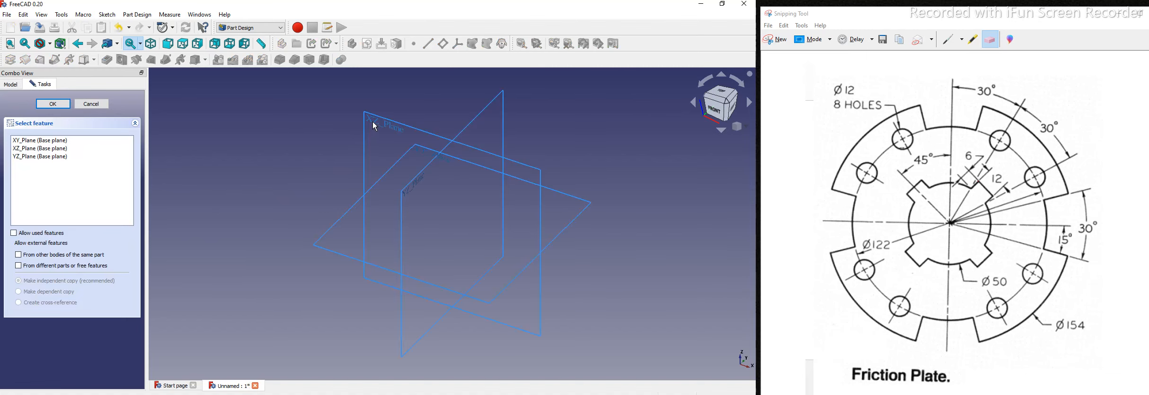
# Step: Place the sketch on XZ_Plane and mark the Ø154 dimension and hole note in red on the drawing
pyautogui.click(570, 289)
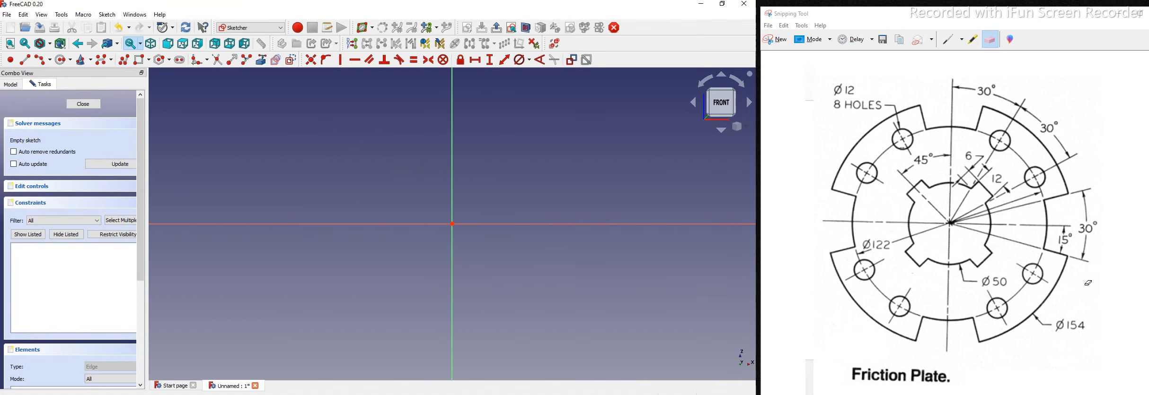
pyautogui.click(949, 40)
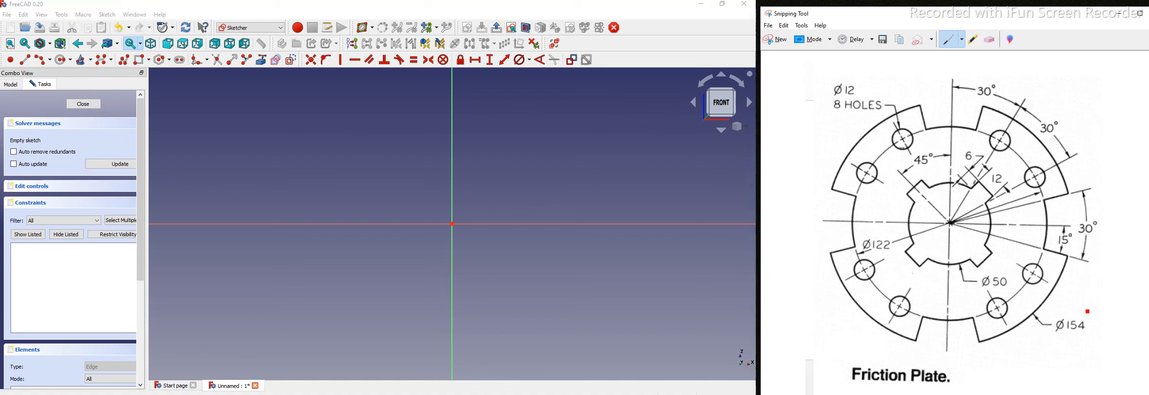
pyautogui.moveTo(1088, 306); pyautogui.dragTo(1068, 318)
pyautogui.moveTo(804, 143); pyautogui.dragTo(795, 167)
# Step: Draw a circle centred on the origin and constrain its diameter to 154 mm
pyautogui.click(63, 59)
pyautogui.click(452, 224)
pyautogui.click(296, 291)
pyautogui.scroll(-2, 370, 246)
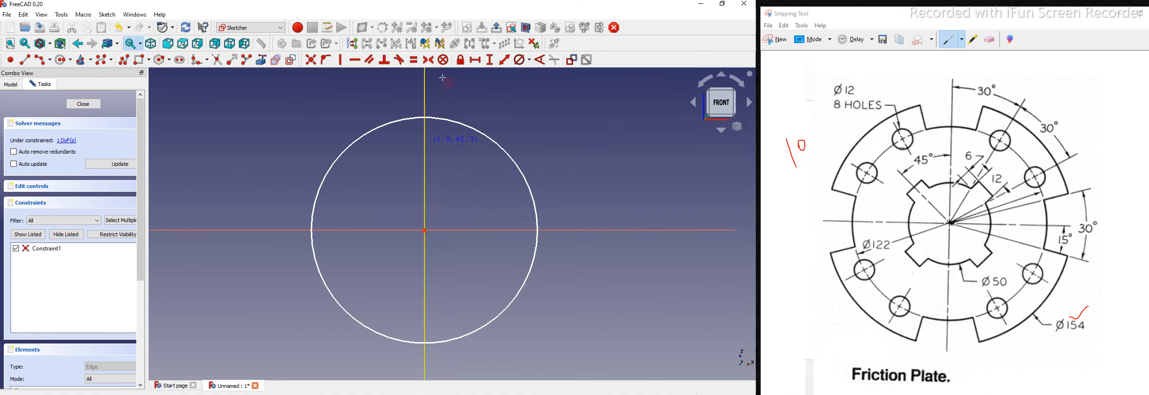
pyautogui.click(515, 162)
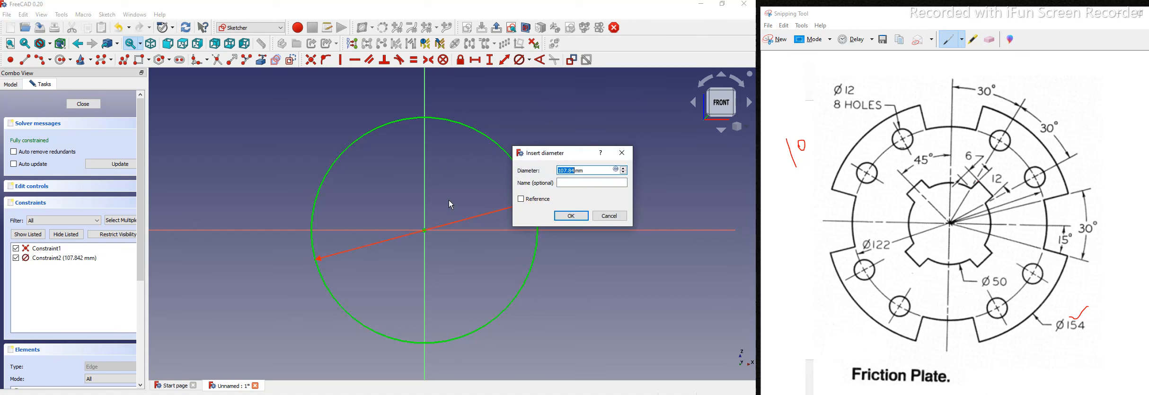
pyautogui.write('154')
pyautogui.press('Return')
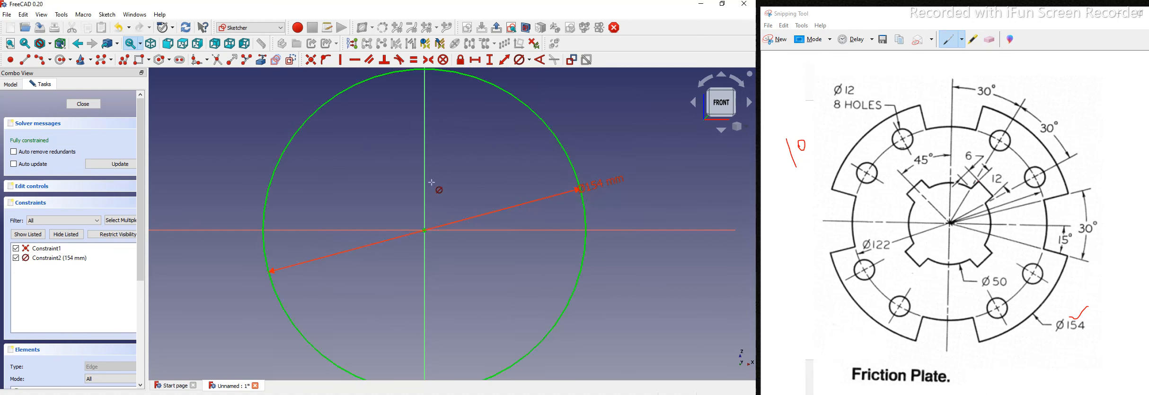
# Step: Pad the circle with Two dimensions, 5 mm each way, into a 10 mm thick disc
pyautogui.click(90, 106)
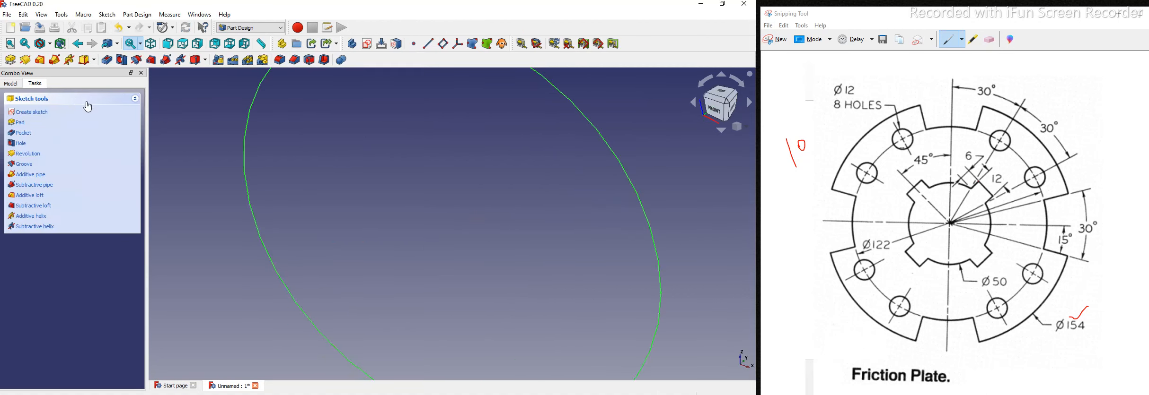
pyautogui.click(11, 60)
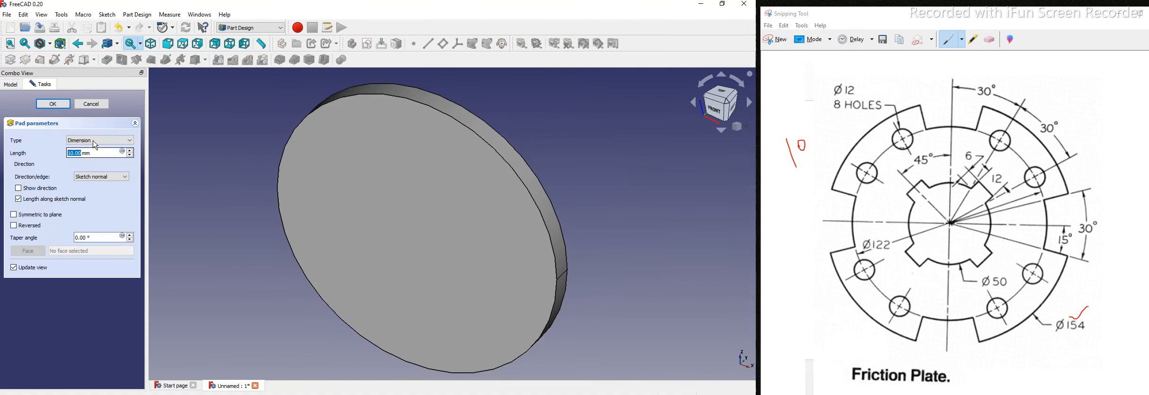
pyautogui.click(92, 171)
pyautogui.press('Tab')
pyautogui.write('5')
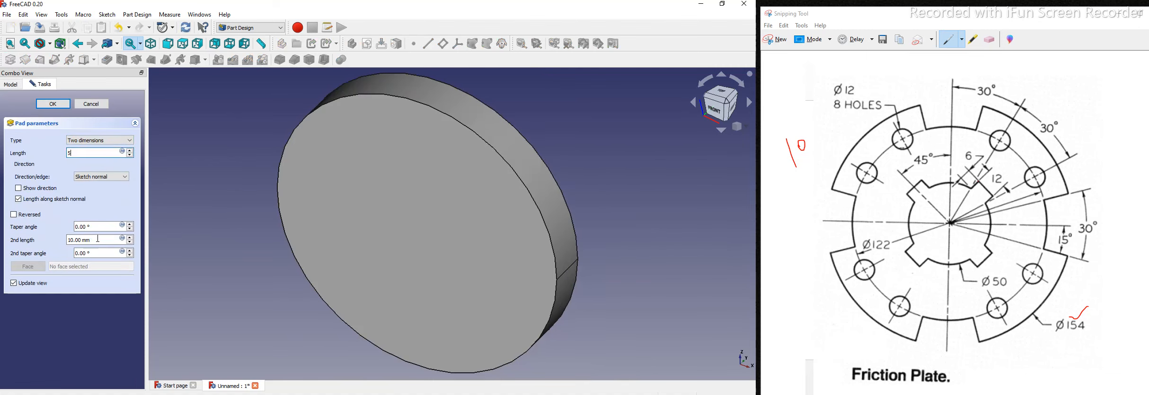
pyautogui.moveTo(97, 239); pyautogui.dragTo(36, 238)
pyautogui.write('5')
pyautogui.click(194, 233)
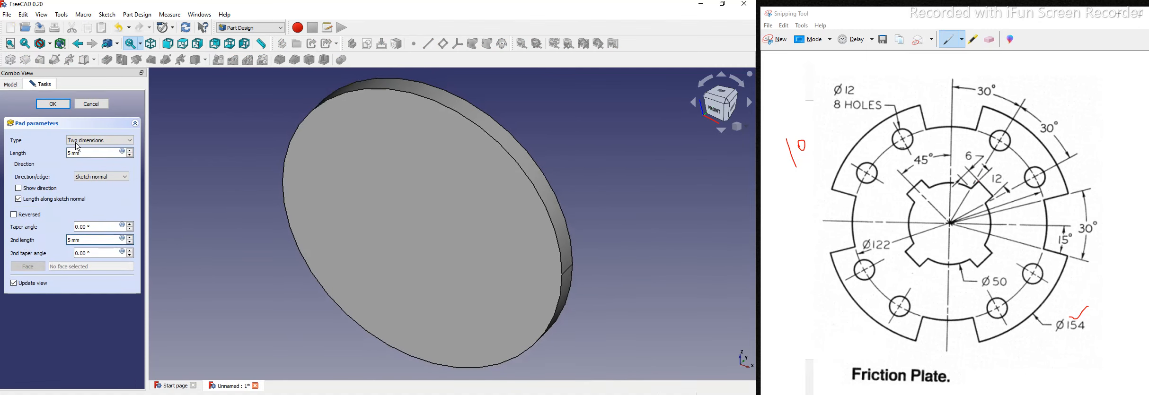
pyautogui.click(53, 104)
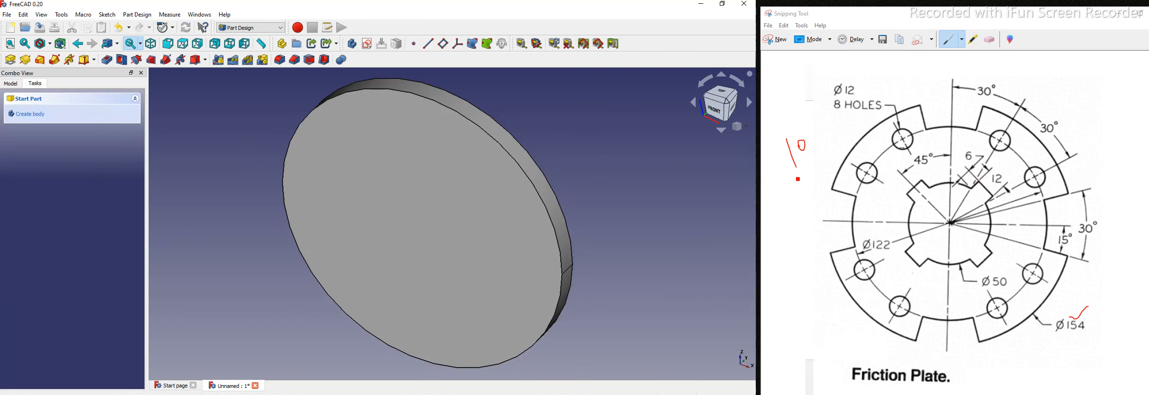
pyautogui.click(991, 40)
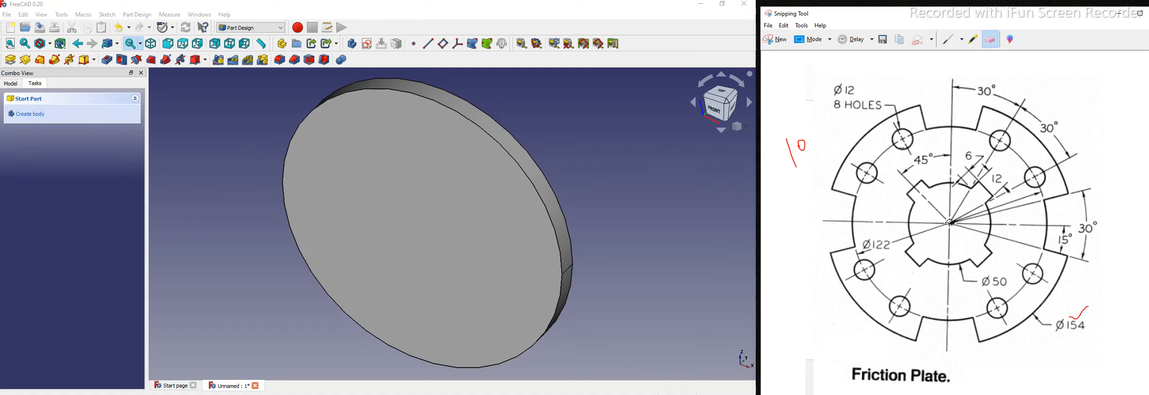
# Step: Loop the central keyed bore and its 6 and 12 dimensions in red ink
pyautogui.click(946, 40)
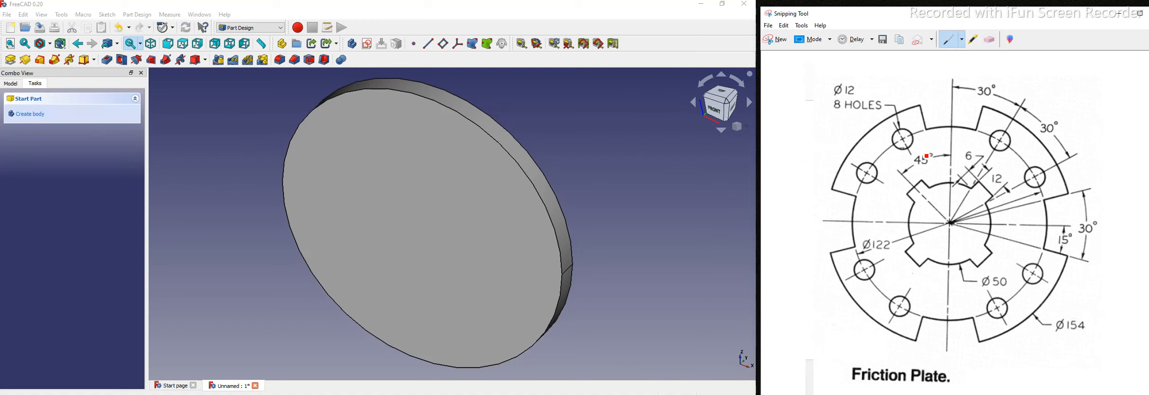
pyautogui.moveTo(969, 157); pyautogui.dragTo(906, 163)
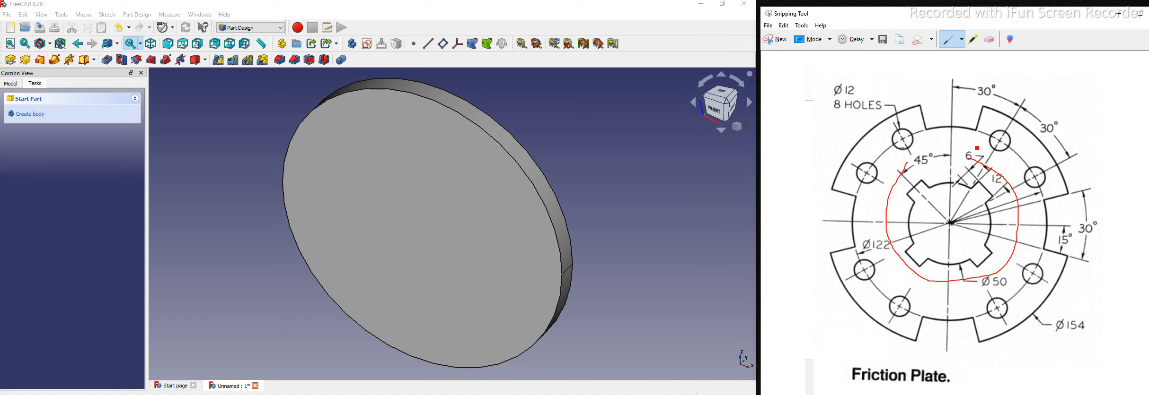
pyautogui.click(989, 39)
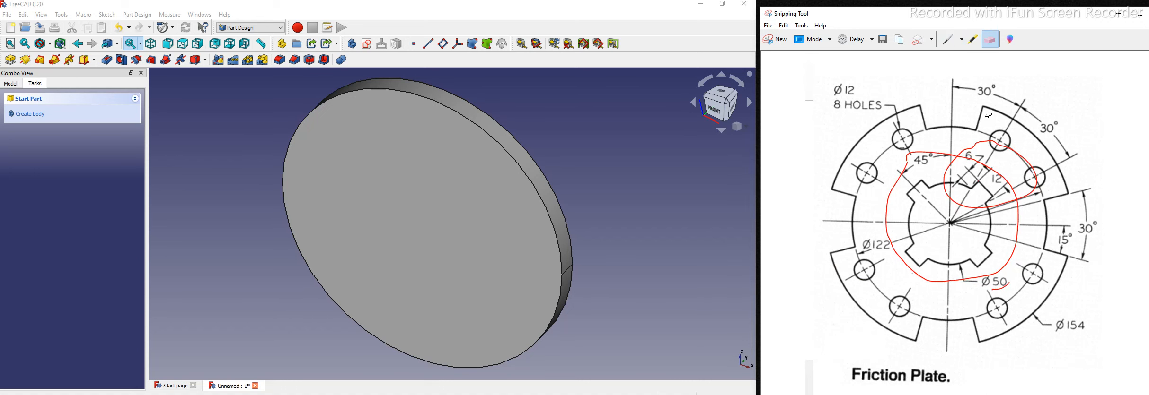
# Step: Erase the red loops and sketch a centred 50 mm circle on the disc's front face
pyautogui.click(946, 278)
pyautogui.click(400, 261)
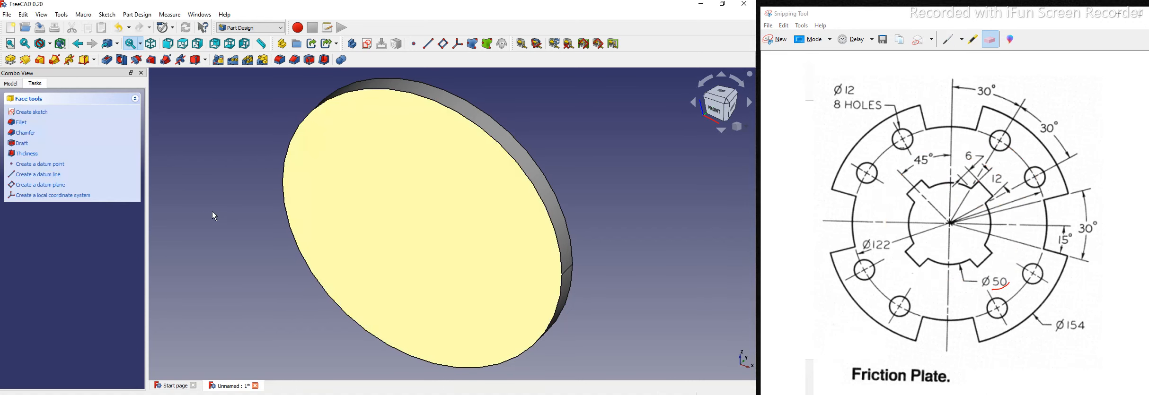
pyautogui.click(368, 47)
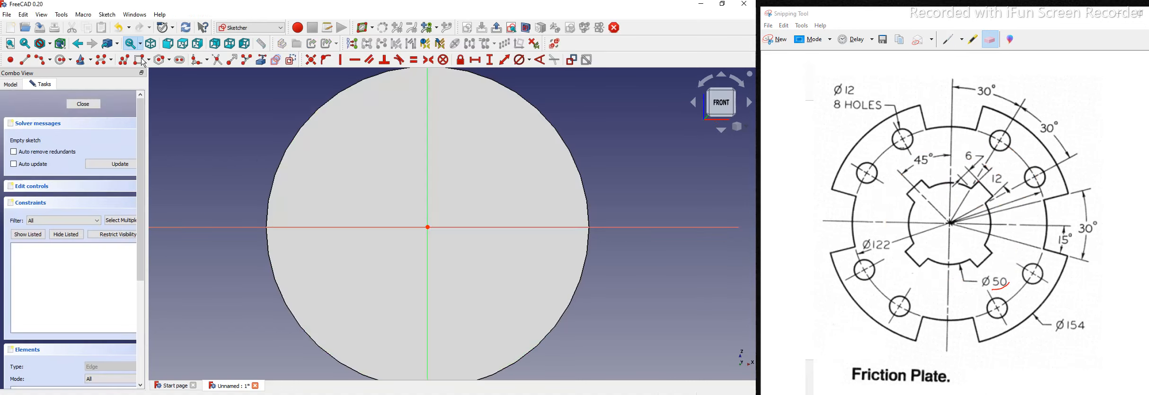
pyautogui.click(62, 60)
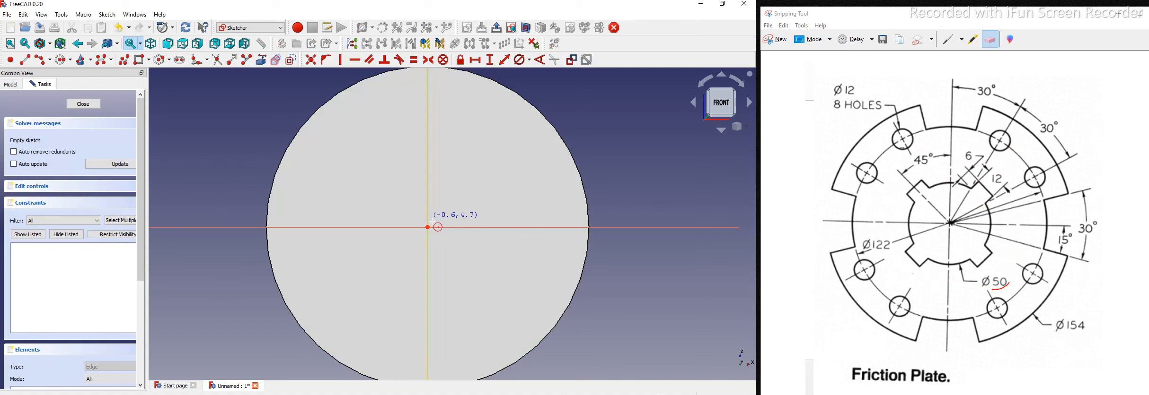
pyautogui.click(427, 228)
pyautogui.click(475, 176)
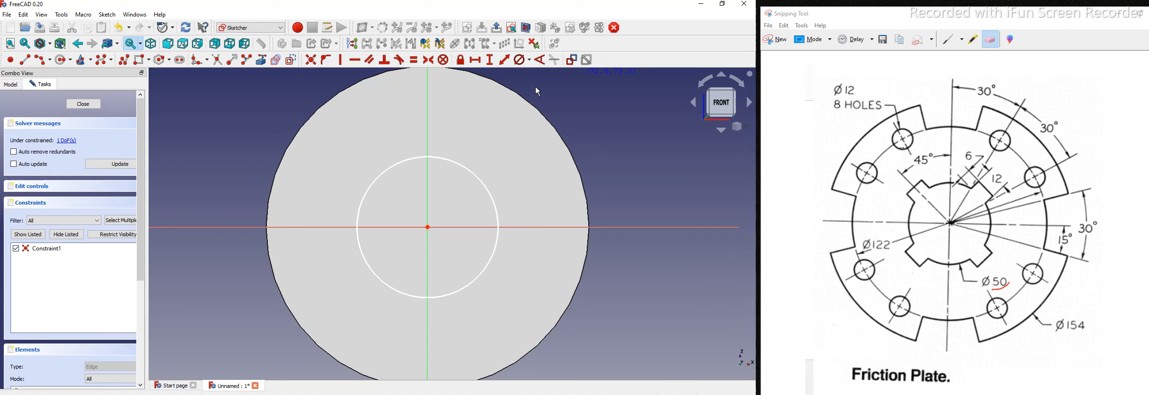
pyautogui.click(464, 165)
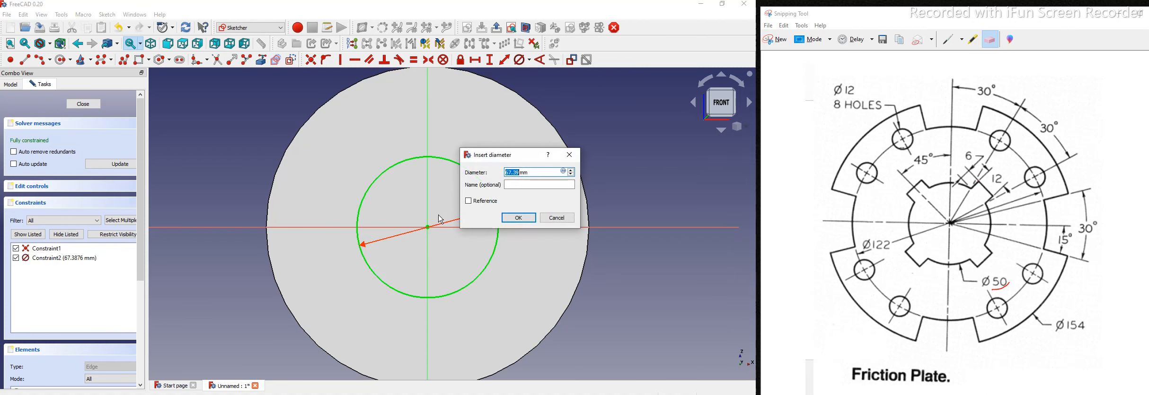
pyautogui.write('50')
pyautogui.press('Return')
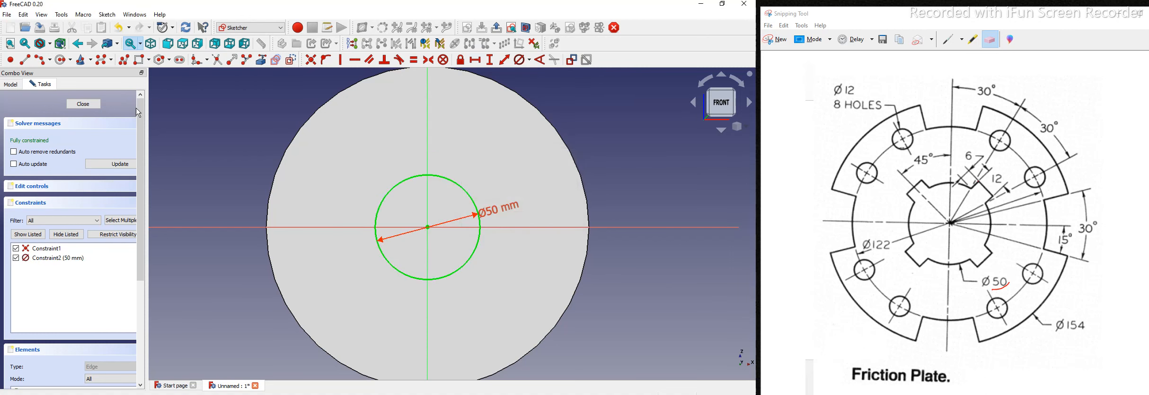
# Step: Pocket the 50 mm circle through the disc to form the central bore
pyautogui.click(82, 105)
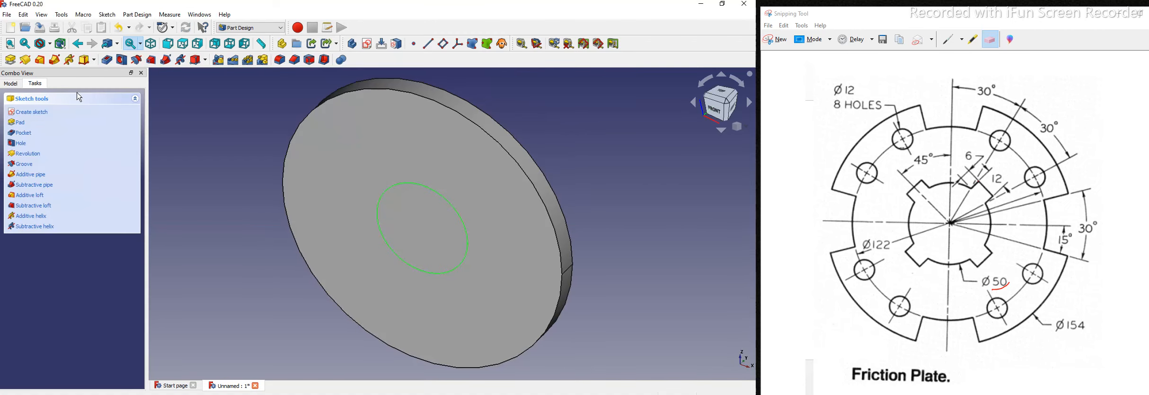
pyautogui.click(107, 59)
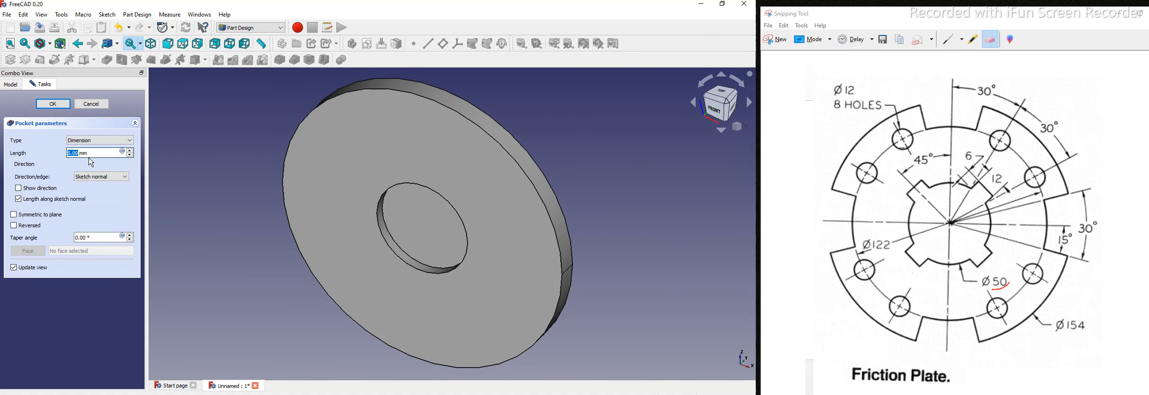
pyautogui.click(45, 105)
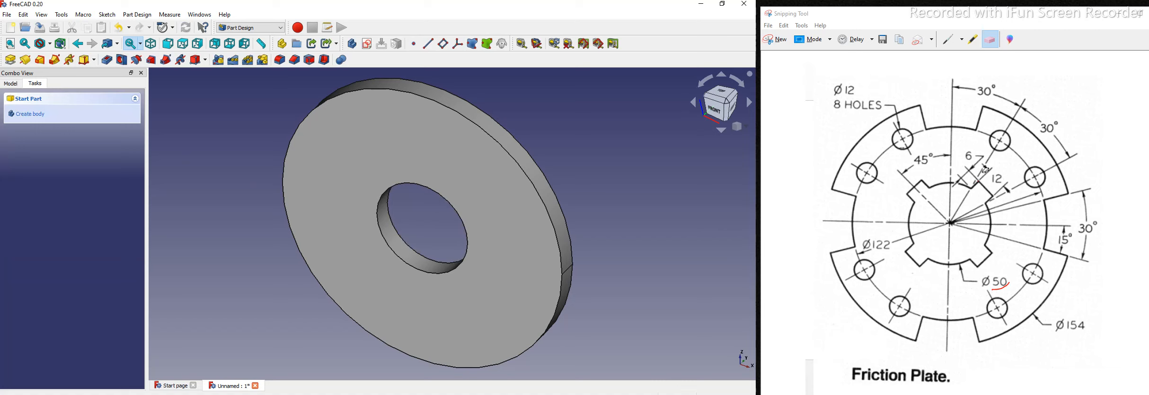
pyautogui.click(947, 40)
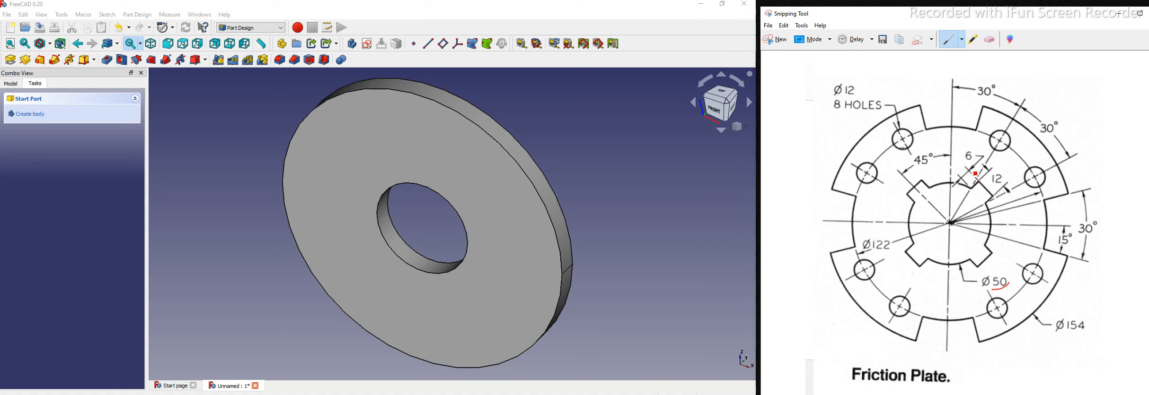
# Step: Mark and erase the 12 dimension, then start a new sketch on the washer's front face
pyautogui.moveTo(984, 170); pyautogui.dragTo(983, 171)
pyautogui.click(989, 39)
pyautogui.click(965, 190)
pyautogui.click(402, 286)
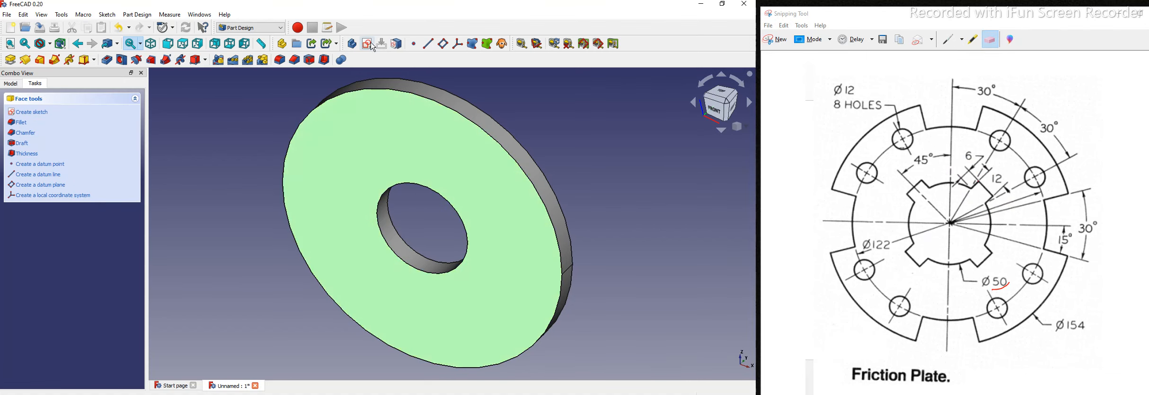
pyautogui.click(29, 112)
# Step: Draw a line from the origin at 45° to the vertical axis as construction geometry
pyautogui.click(24, 59)
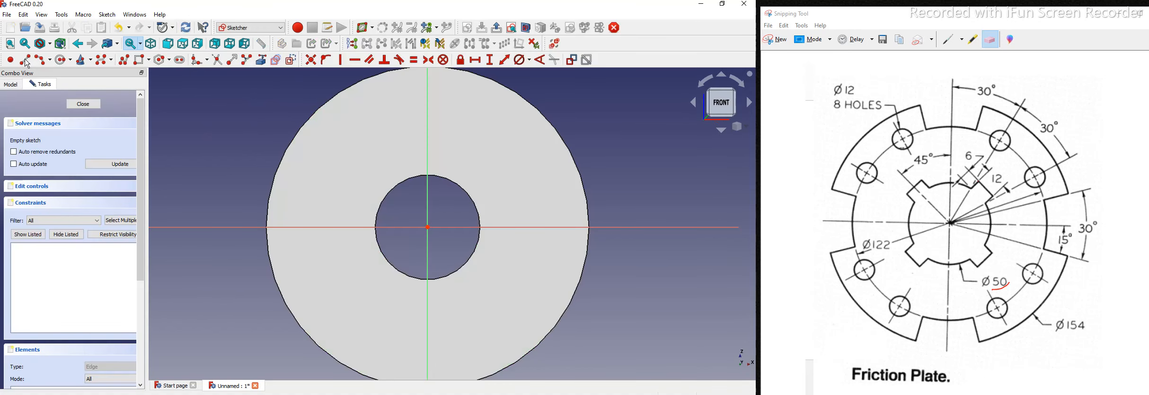
pyautogui.click(428, 227)
pyautogui.click(512, 146)
pyautogui.press('Escape')
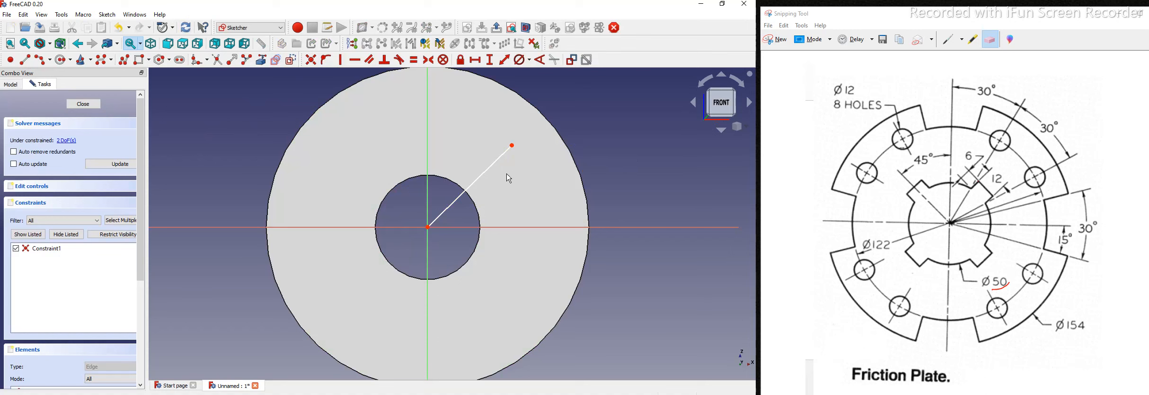
pyautogui.click(544, 61)
pyautogui.click(427, 156)
pyautogui.click(474, 182)
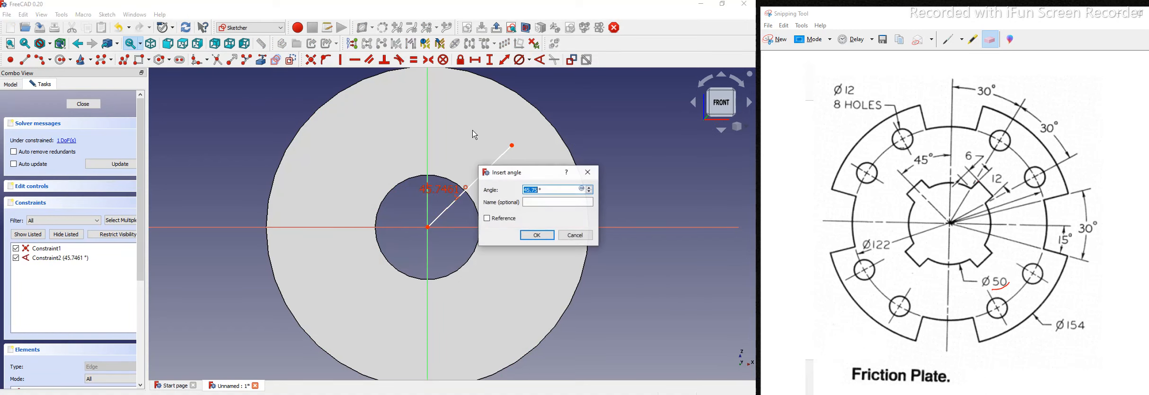
pyautogui.write('45')
pyautogui.press('Return')
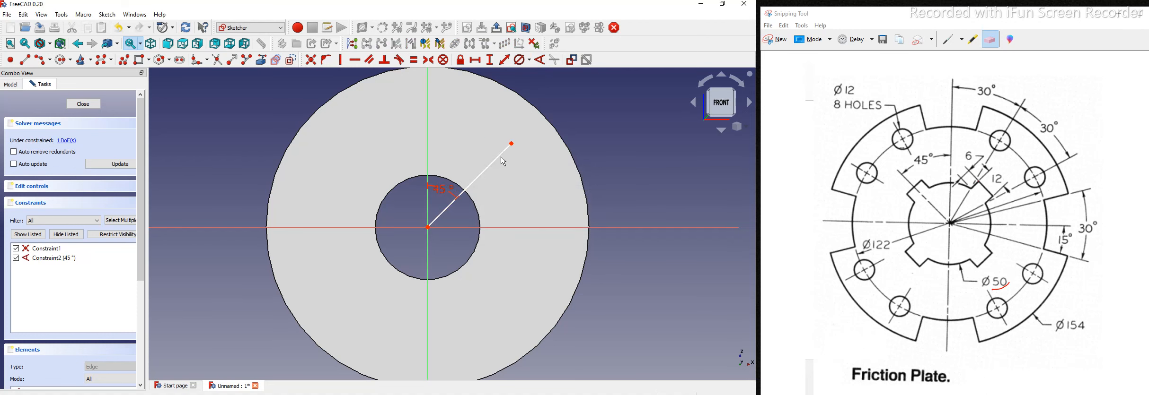
pyautogui.click(291, 60)
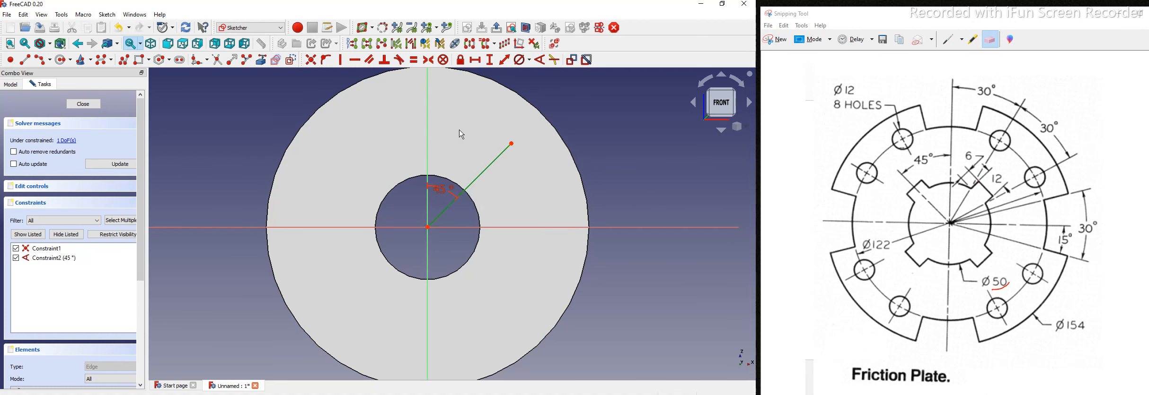
pyautogui.scroll(1, 488, 227)
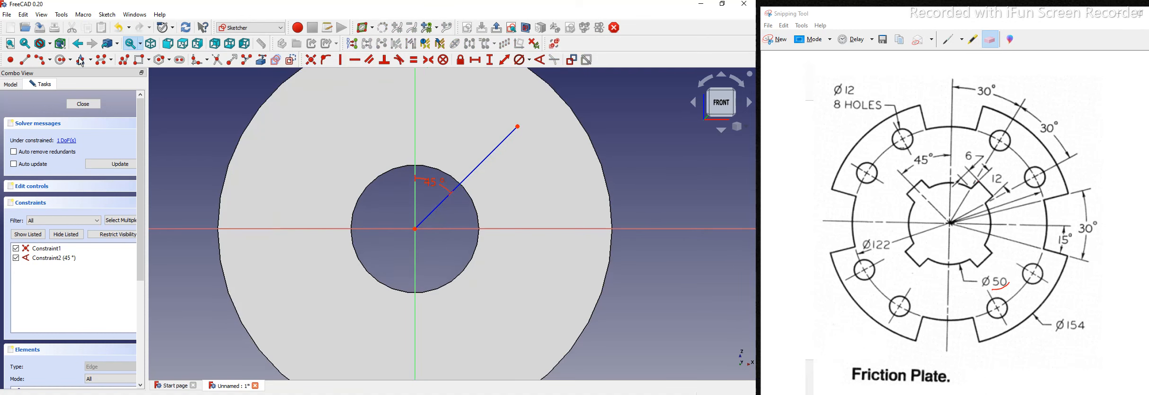
# Step: Draw lines on both sides of the 45° centreline and make them parallel to it
pyautogui.click(948, 41)
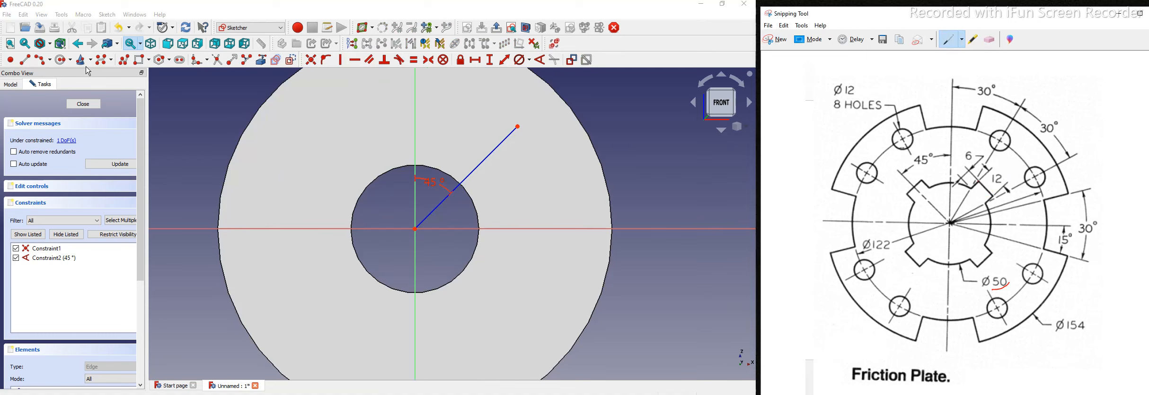
pyautogui.click(26, 61)
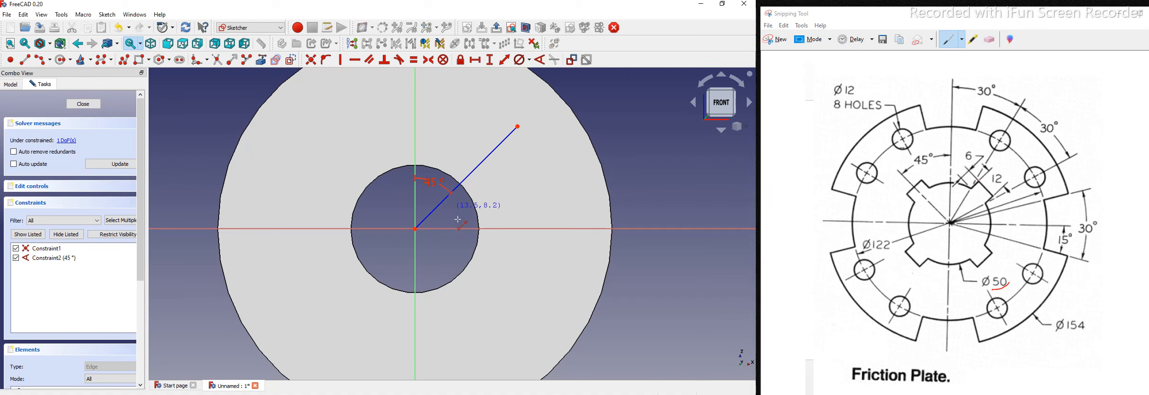
pyautogui.click(532, 157)
pyautogui.click(431, 196)
pyautogui.click(488, 131)
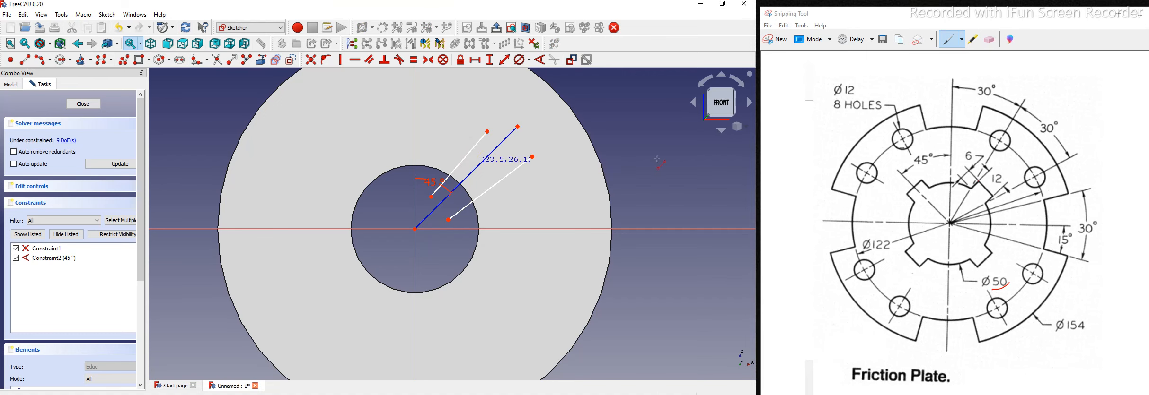
pyautogui.click(509, 175)
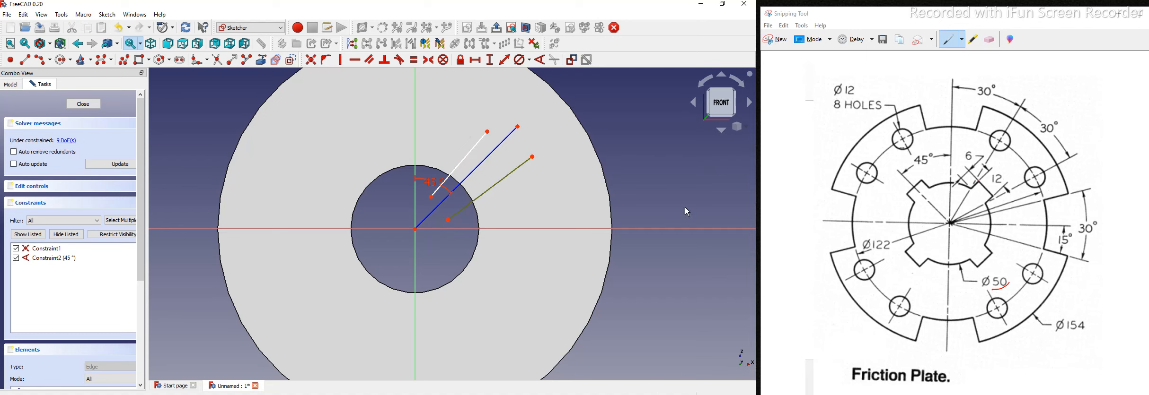
pyautogui.click(373, 60)
pyautogui.click(479, 163)
pyautogui.click(472, 151)
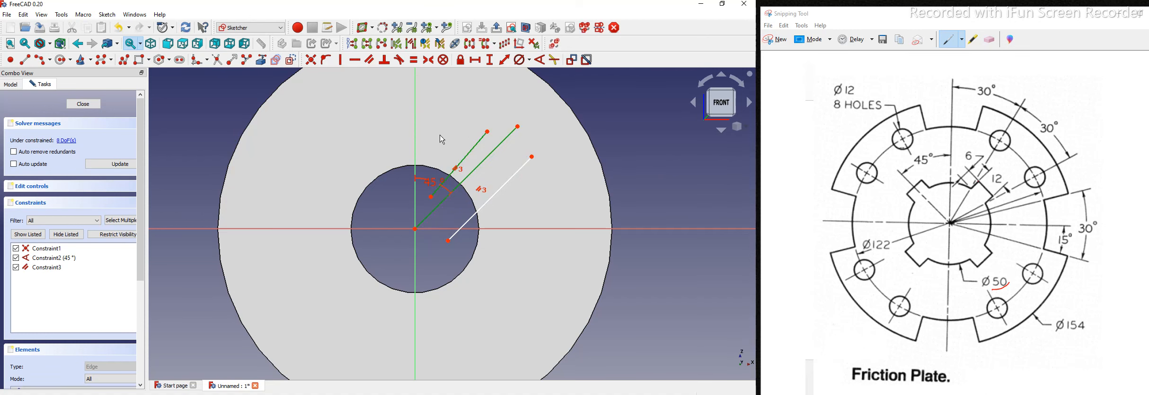
# Step: Add a crossing line perpendicular to the centreline and mark the key slot on the drawing
pyautogui.click(26, 60)
pyautogui.click(435, 128)
pyautogui.click(539, 214)
pyautogui.rightClick(520, 186)
pyautogui.click(522, 199)
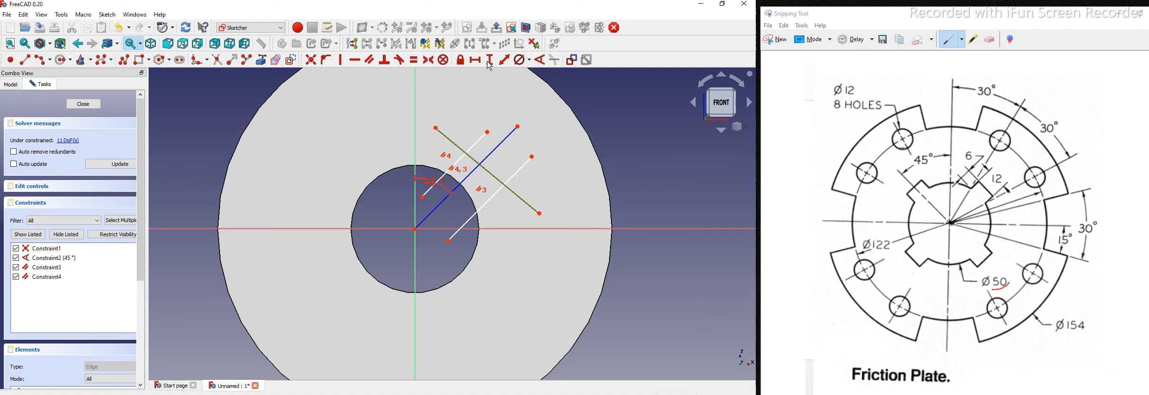
pyautogui.click(384, 62)
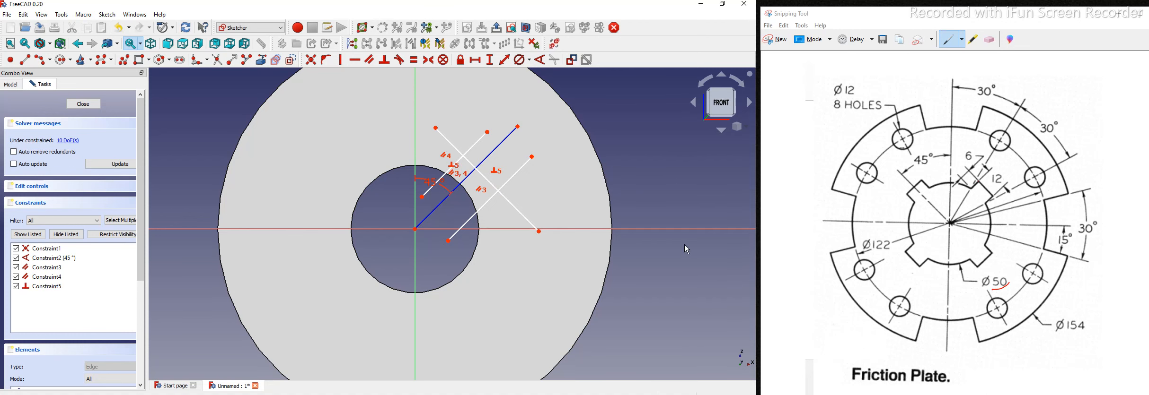
pyautogui.scroll(2, 499, 221)
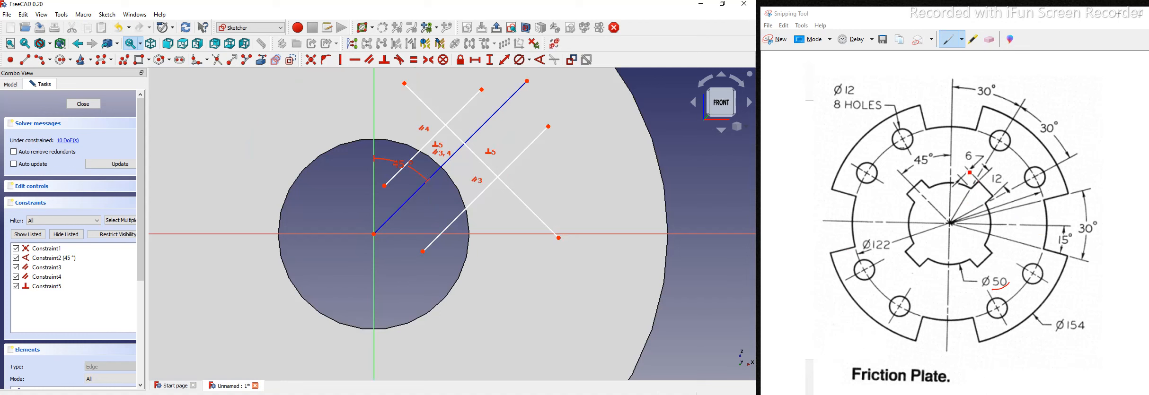
pyautogui.click(969, 153)
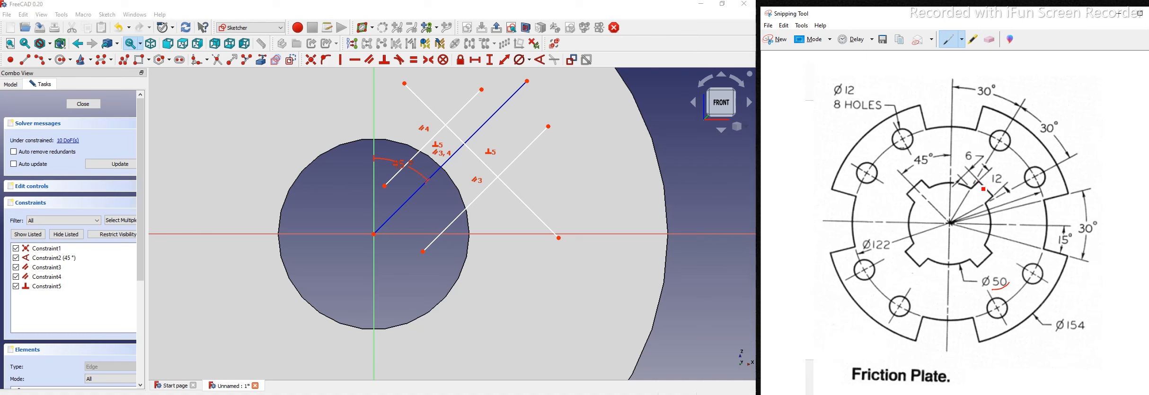
pyautogui.moveTo(983, 187); pyautogui.dragTo(980, 185)
pyautogui.moveTo(963, 147); pyautogui.dragTo(980, 139)
# Step: Draw a second crossing line and split off a short segment near its upper-left end
pyautogui.click(25, 60)
pyautogui.click(394, 128)
pyautogui.click(512, 261)
pyautogui.rightClick(674, 134)
pyautogui.click(484, 231)
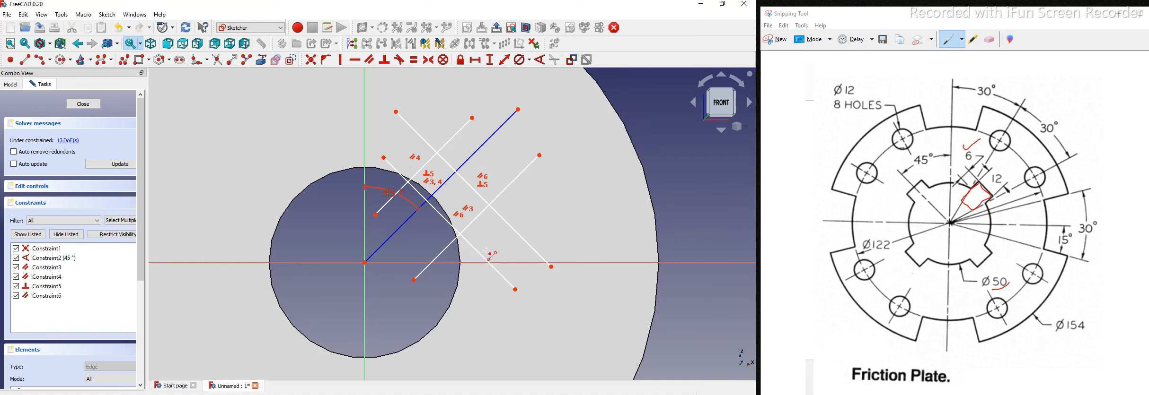
pyautogui.click(394, 165)
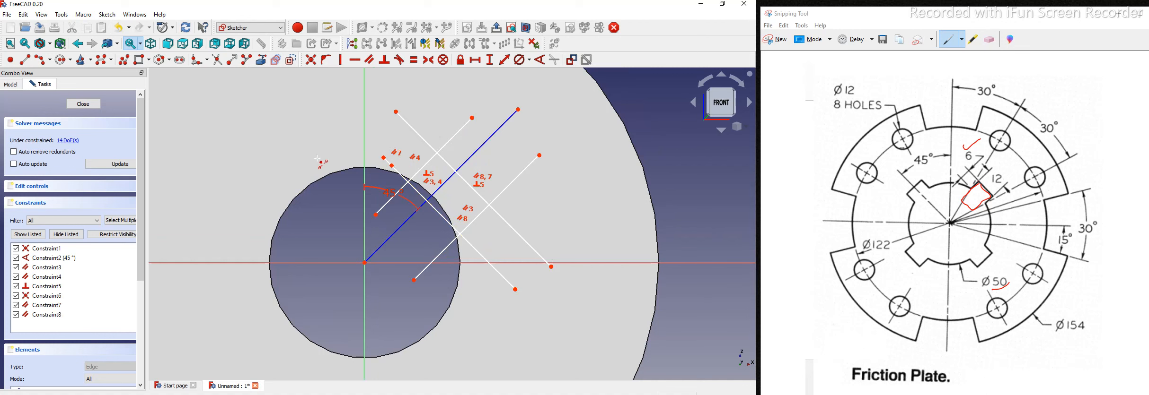
pyautogui.click(388, 163)
# Step: Delete the split segment and trim all overhanging line ends into a closed rectangle
pyautogui.press('Delete')
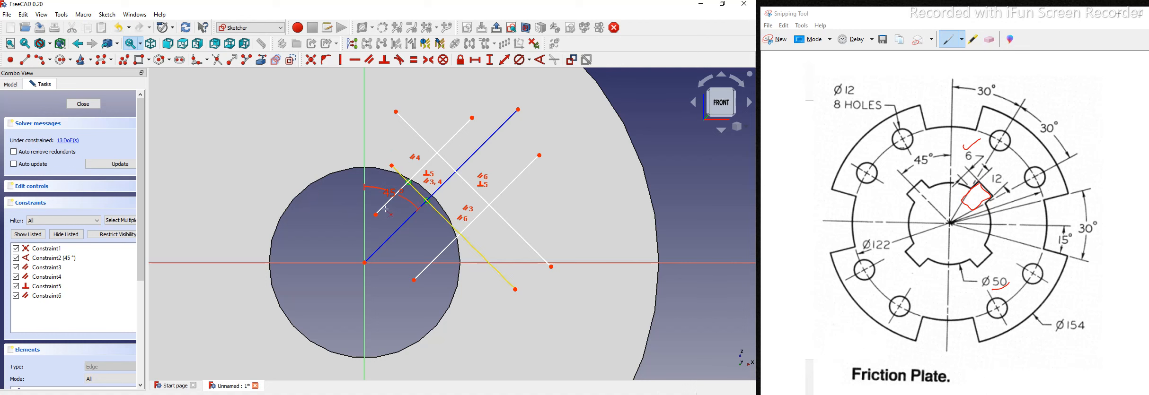
pyautogui.click(401, 174)
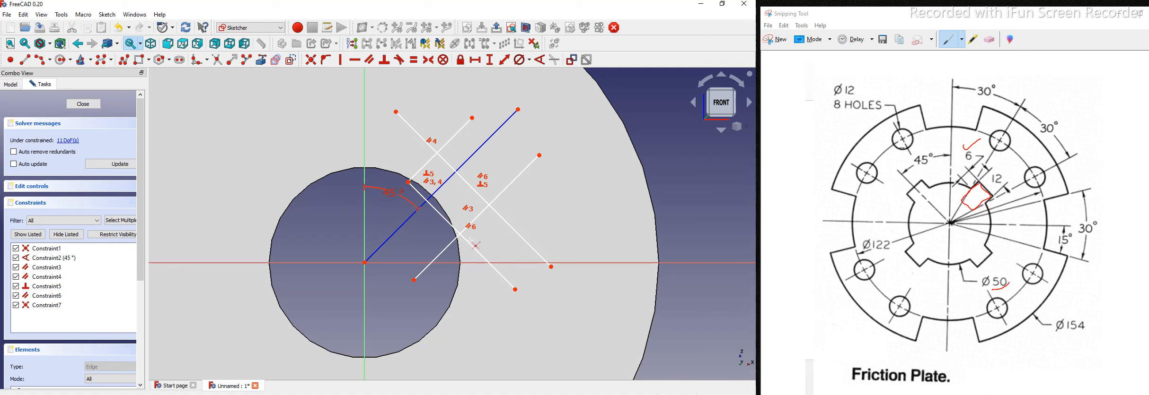
pyautogui.click(493, 265)
pyautogui.click(447, 251)
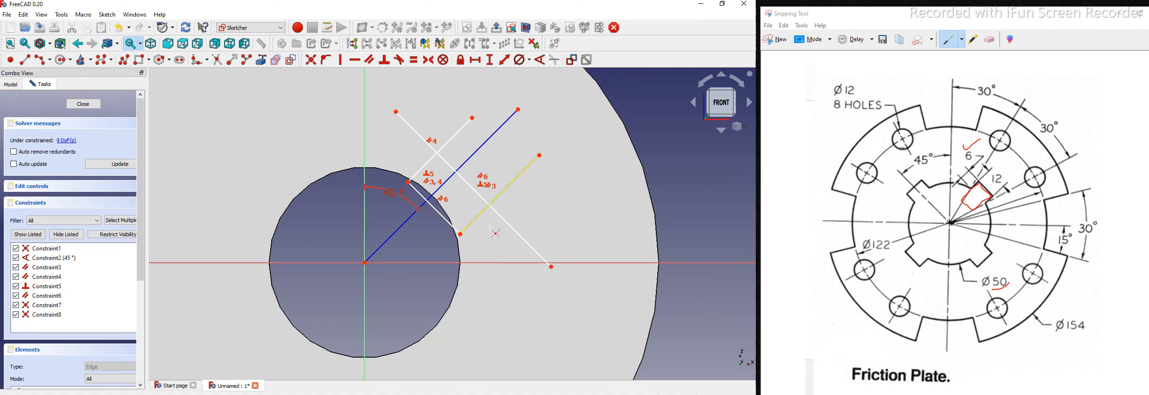
pyautogui.click(508, 224)
pyautogui.click(504, 189)
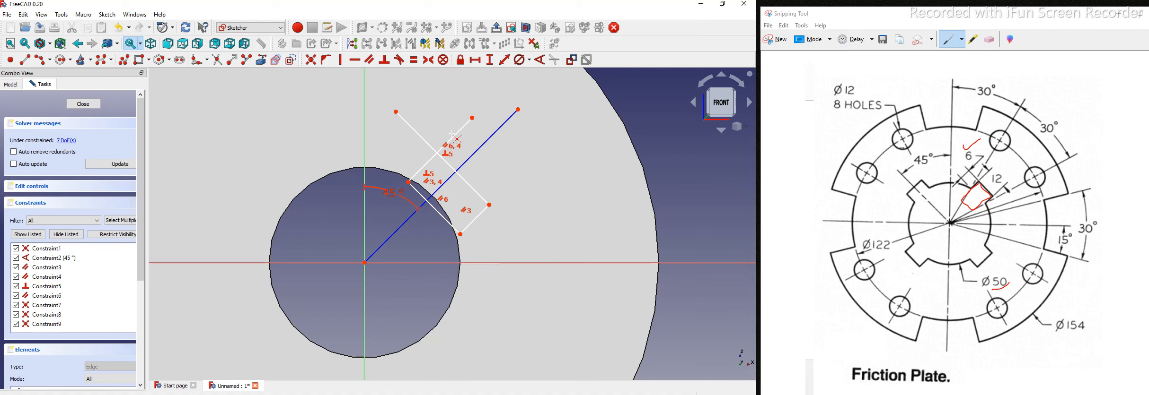
pyautogui.click(458, 132)
pyautogui.click(412, 129)
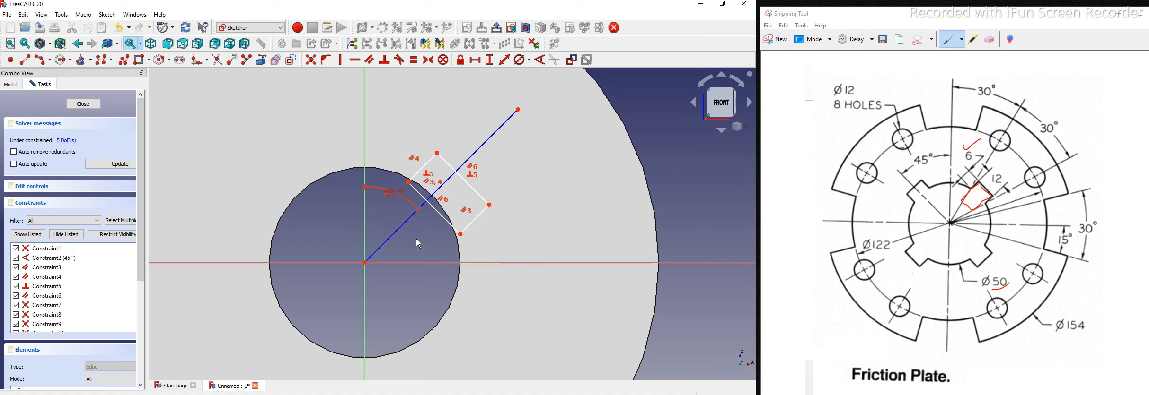
pyautogui.moveTo(413, 243); pyautogui.dragTo(412, 245, button='middle')
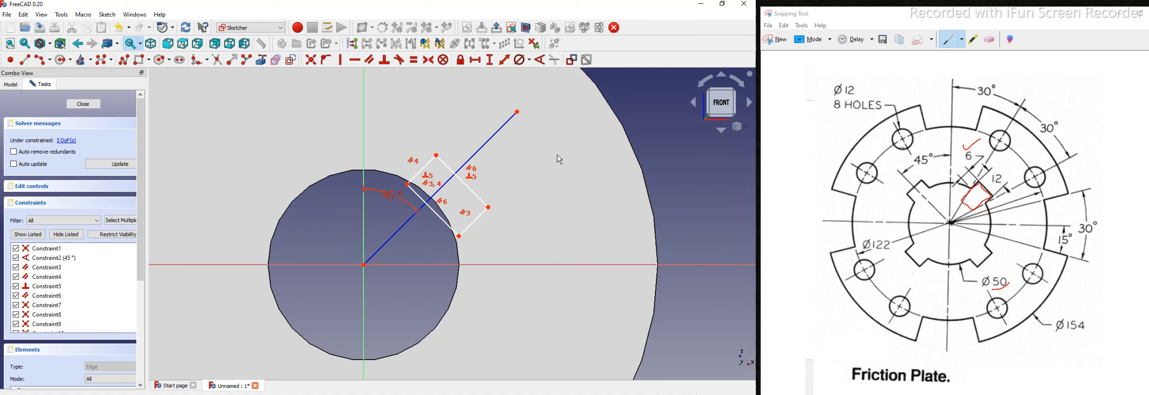
pyautogui.scroll(3, 349, 190)
pyautogui.click(348, 190)
# Step: Constrain the rectangle's short edge to 10 mm and tick the 6 dimension on the drawing
pyautogui.click(504, 57)
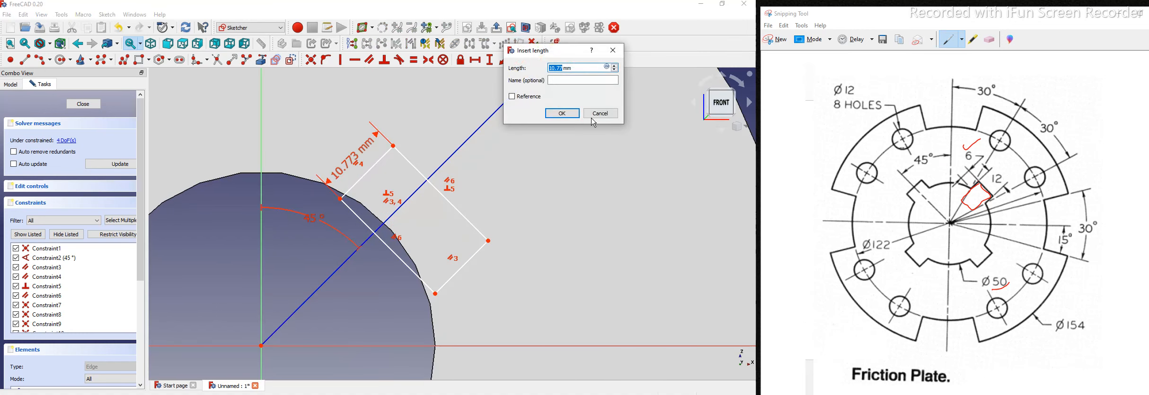
pyautogui.write('10')
pyautogui.press('Return')
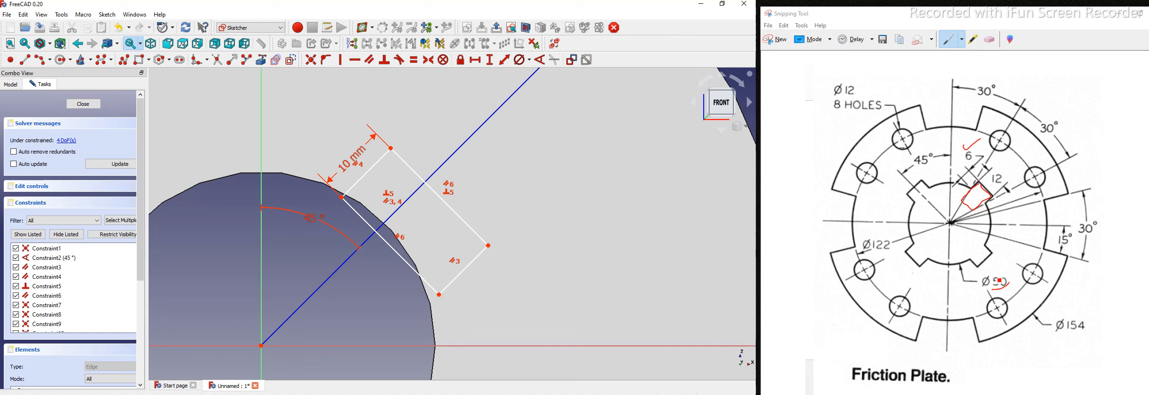
pyautogui.click(997, 280)
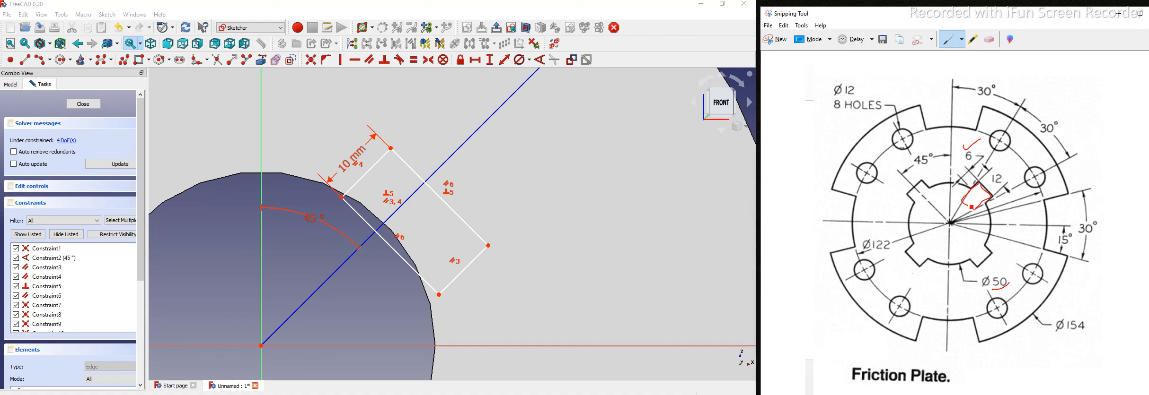
pyautogui.moveTo(960, 160); pyautogui.dragTo(978, 155)
pyautogui.click(399, 218)
pyautogui.scroll(-2, 316, 297)
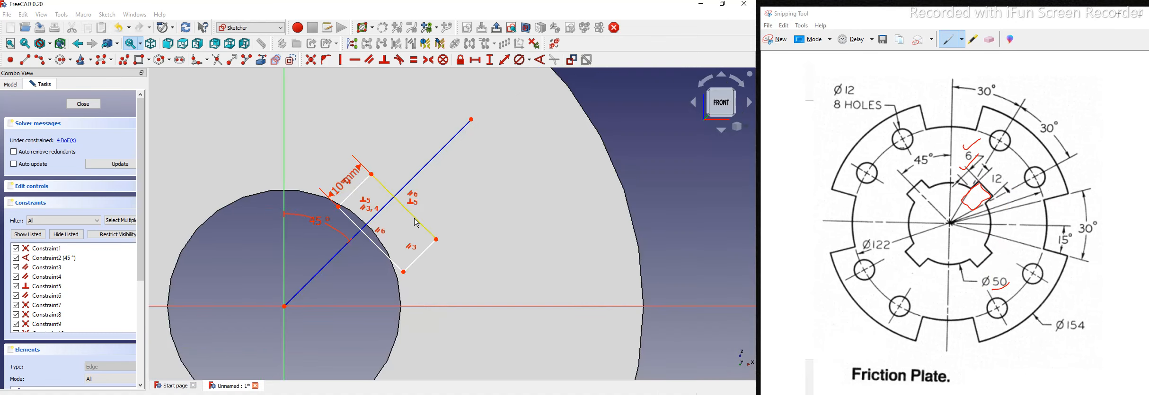
# Step: Set the rectangle's offset from the origin to 31 mm and move the dimensions clear
pyautogui.click(290, 307)
pyautogui.click(284, 307)
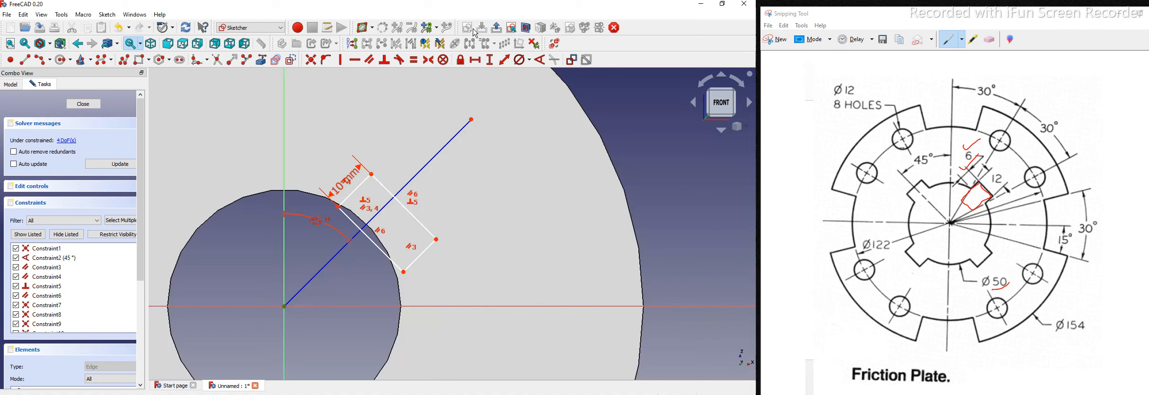
pyautogui.click(503, 60)
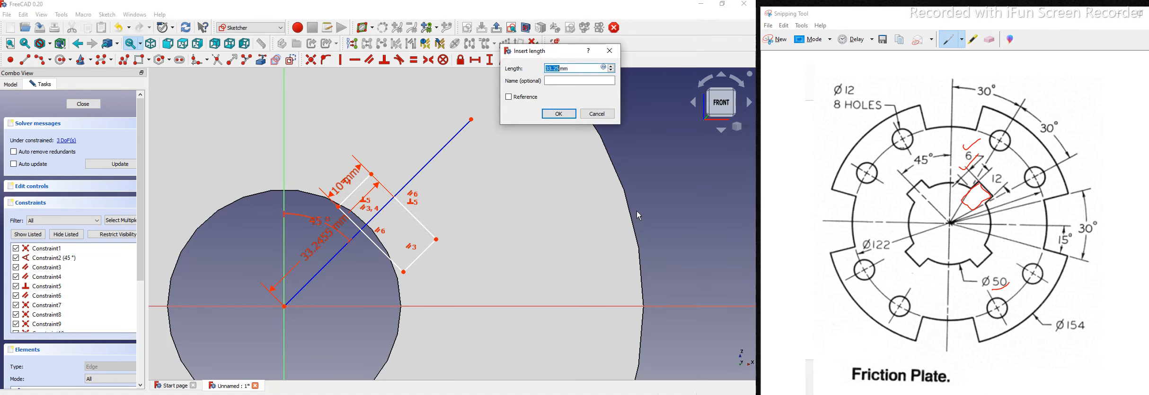
pyautogui.write('31')
pyautogui.press('Return')
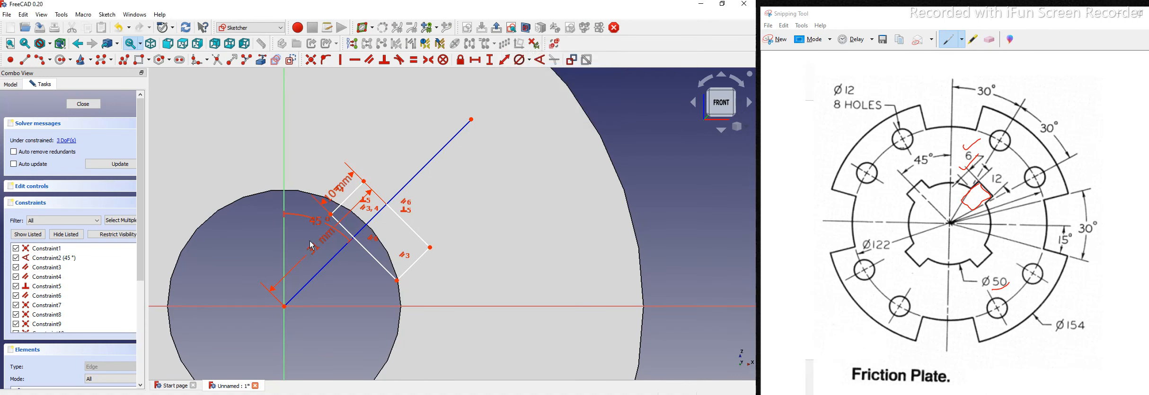
pyautogui.moveTo(314, 248); pyautogui.dragTo(261, 161)
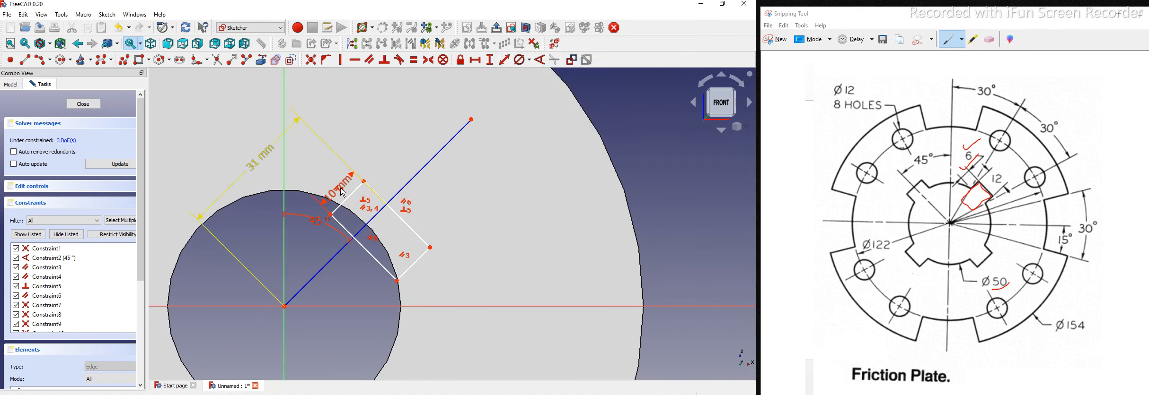
pyautogui.moveTo(380, 131); pyautogui.dragTo(378, 129)
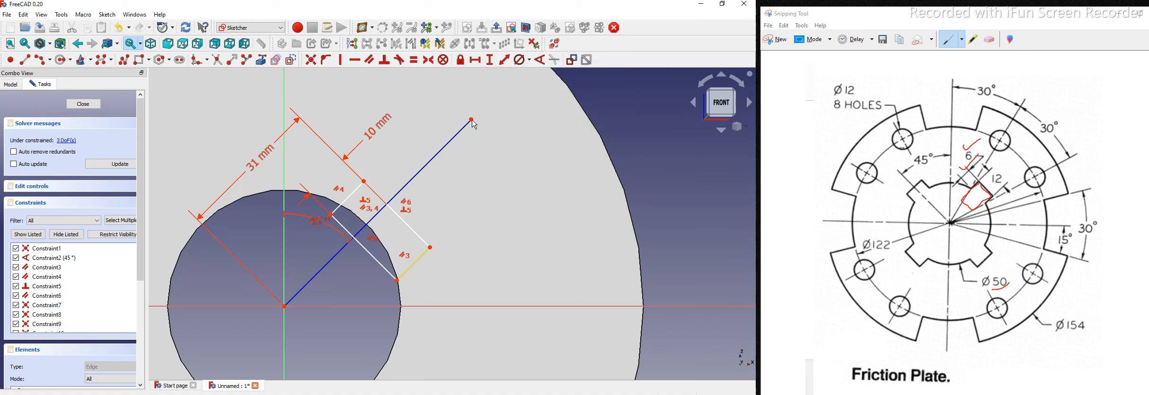
# Step: Constrain both slot edges to 6 mm, cancelling a stray length dimension
pyautogui.click(504, 60)
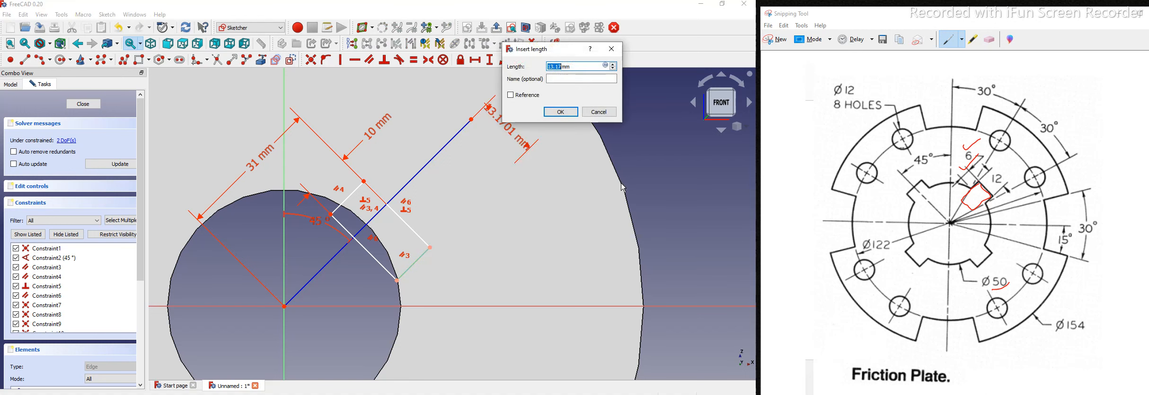
pyautogui.write('6')
pyautogui.press('Return')
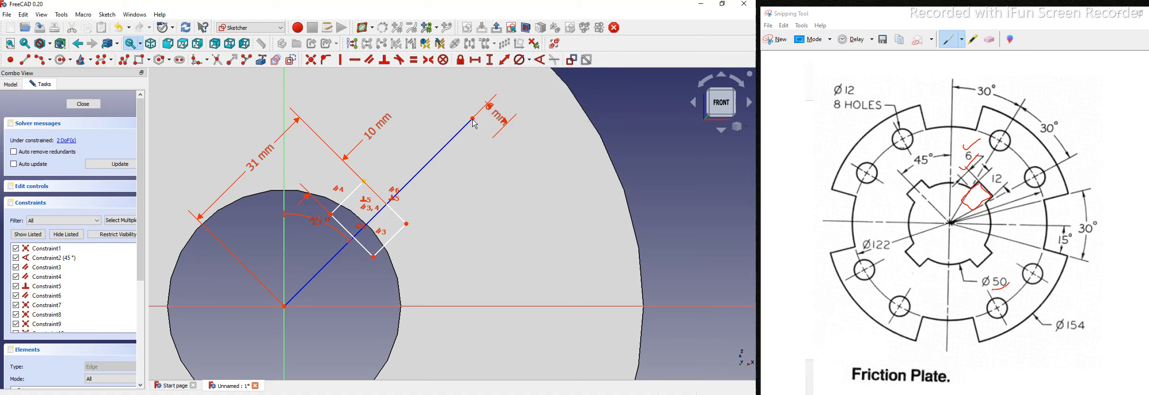
pyautogui.click(504, 64)
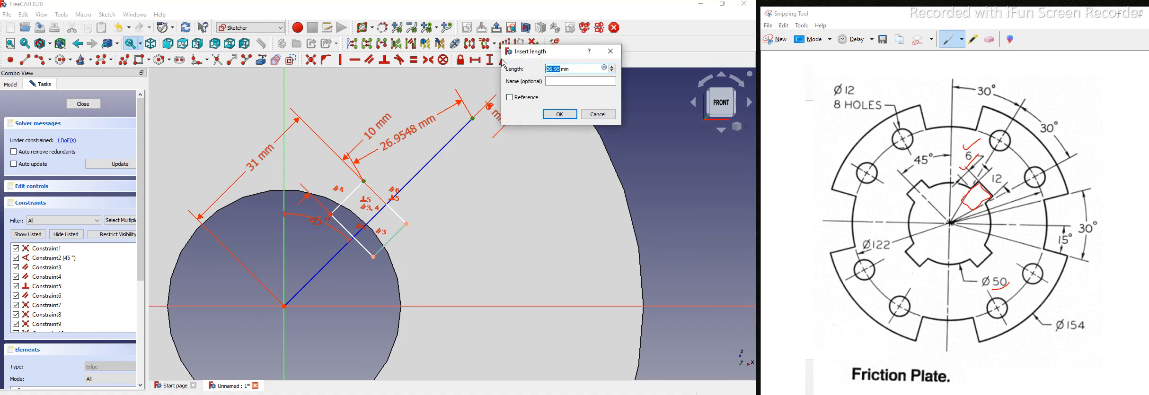
pyautogui.click(595, 114)
pyautogui.click(355, 190)
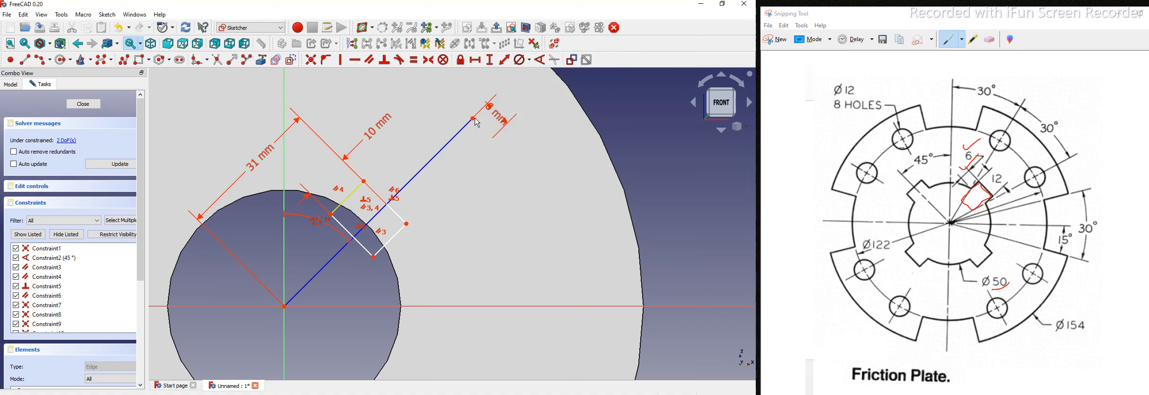
pyautogui.click(504, 62)
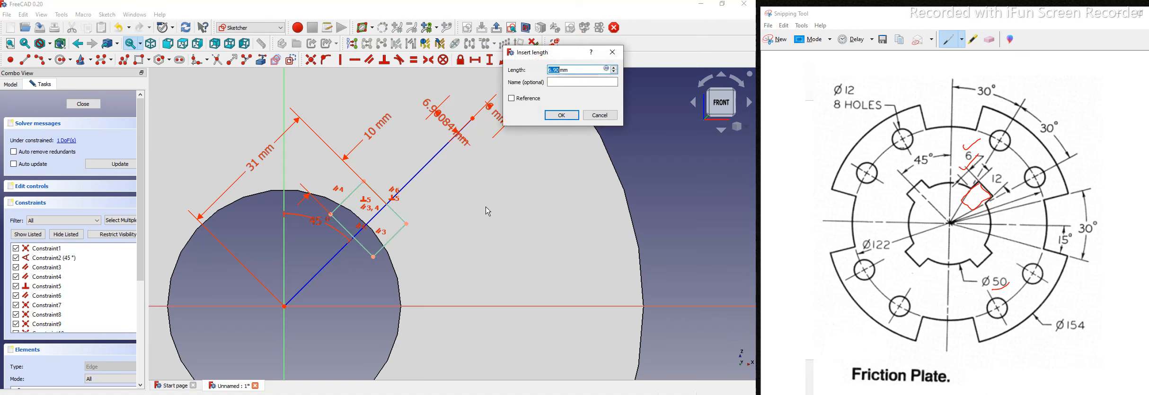
pyautogui.write('6')
pyautogui.press('Return')
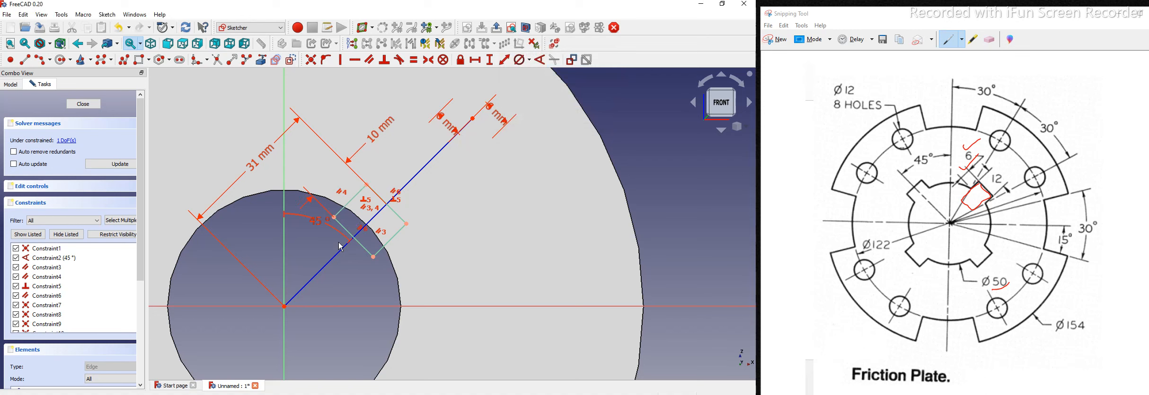
pyautogui.moveTo(492, 231); pyautogui.dragTo(571, 245, button='middle')
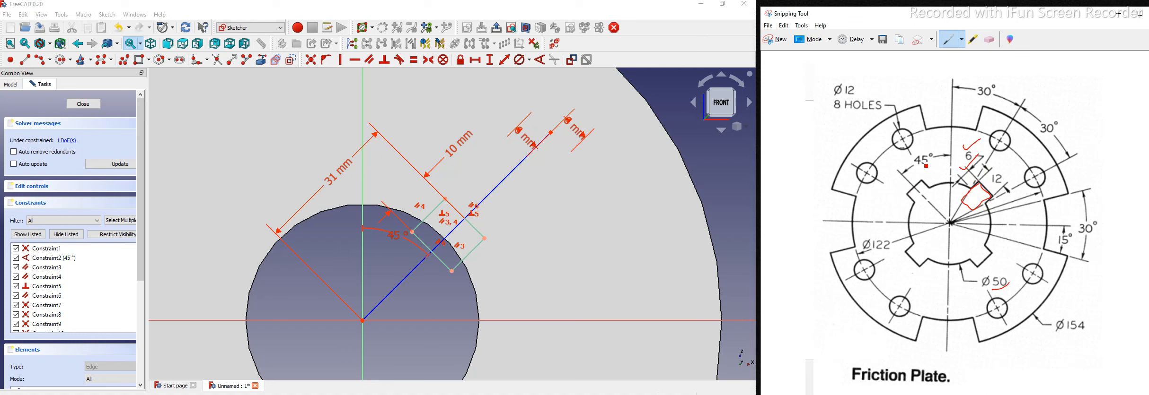
# Step: Mark the 45° angle on the drawing and select the slot edges plus diagonal construction line
pyautogui.moveTo(923, 164); pyautogui.dragTo(906, 186)
pyautogui.click(443, 265)
pyautogui.click(445, 267)
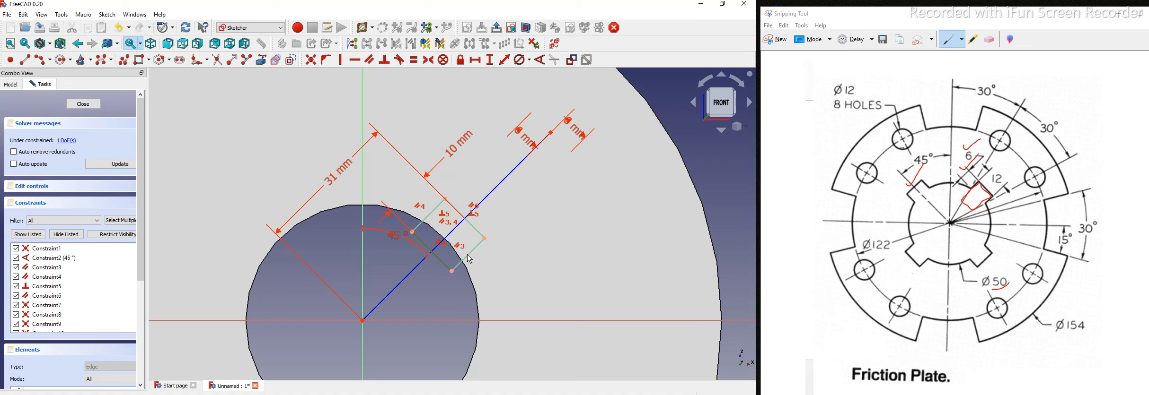
pyautogui.click(478, 234)
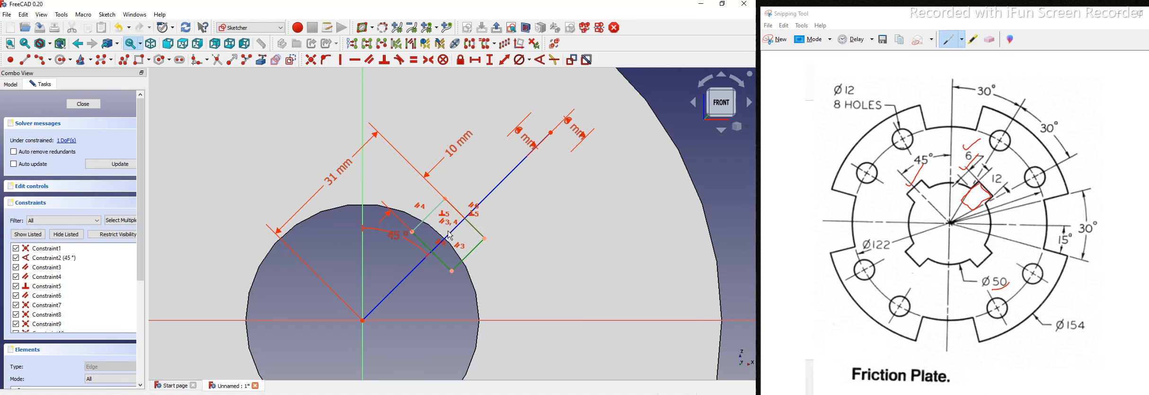
pyautogui.click(434, 221)
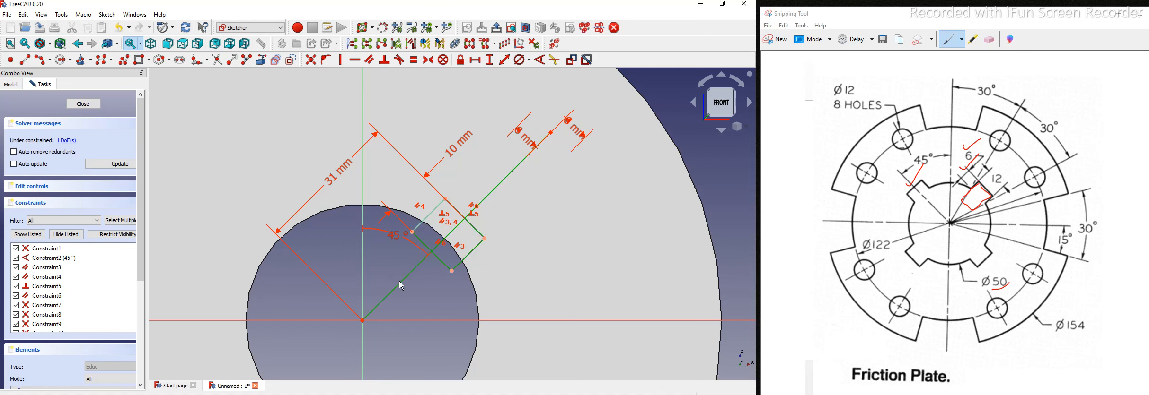
pyautogui.scroll(-3, 390, 283)
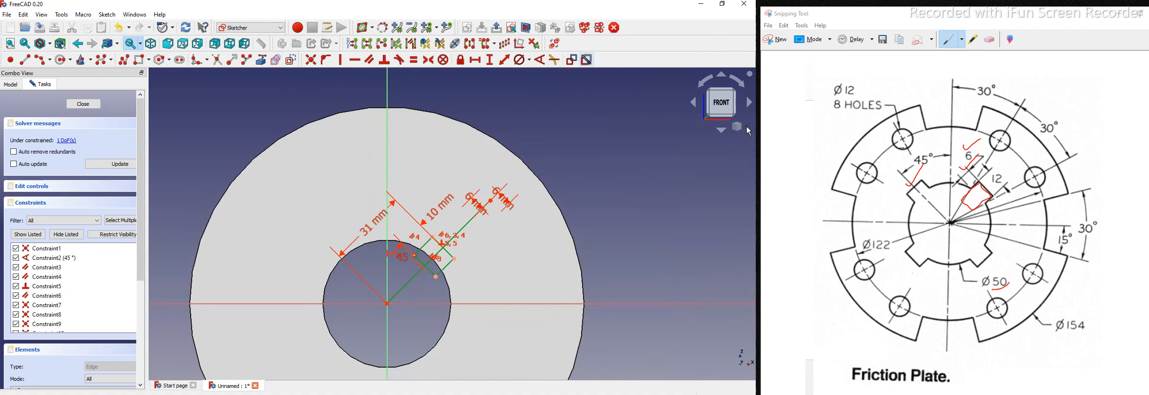
pyautogui.click(747, 133)
pyautogui.click(720, 151)
# Step: Mirror the key slot about the Y-axis into MirroredSketch and close the sketch
pyautogui.click(599, 28)
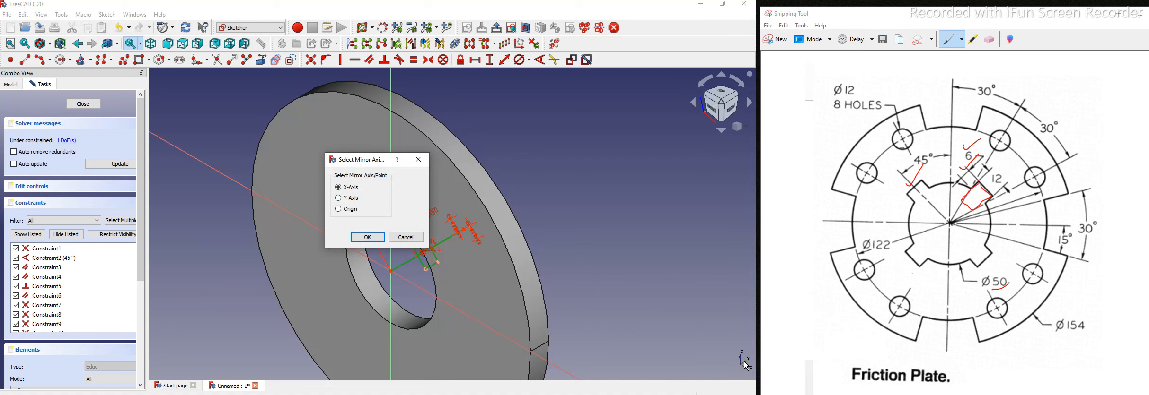
pyautogui.click(373, 239)
pyautogui.click(83, 105)
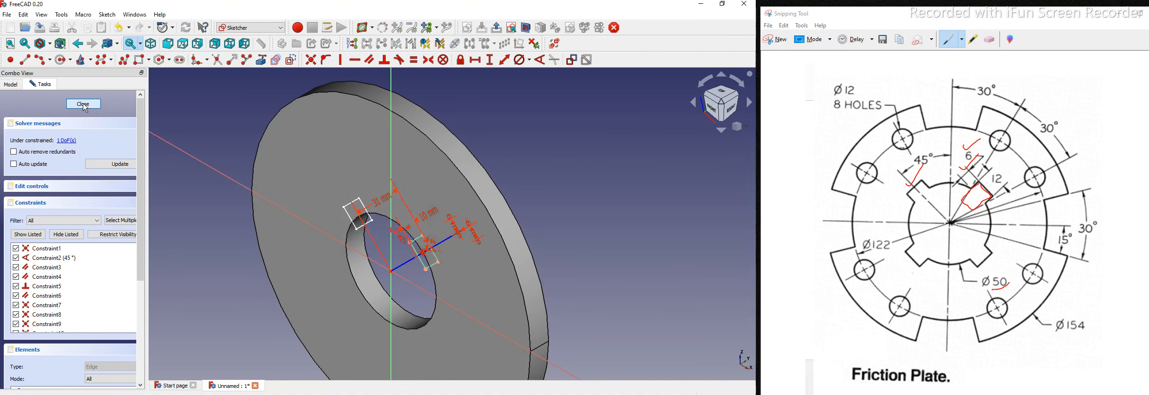
pyautogui.click(6, 84)
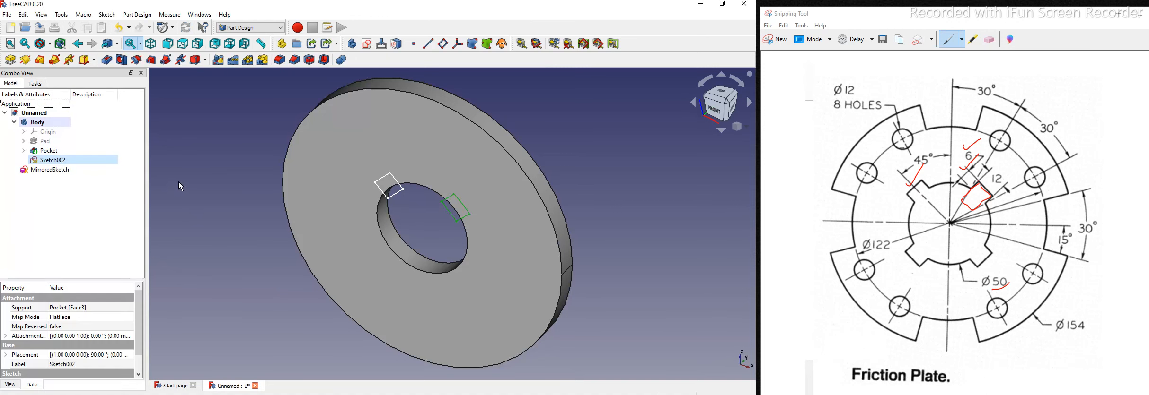
# Step: Drag MirroredSketch into the Body next to Sketch002, then select Sketch002
pyautogui.click(13, 123)
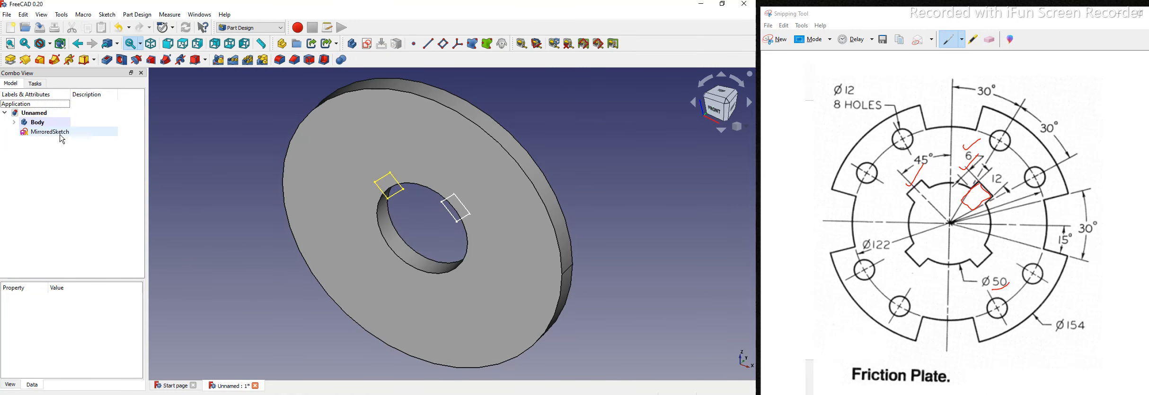
pyautogui.click(35, 123)
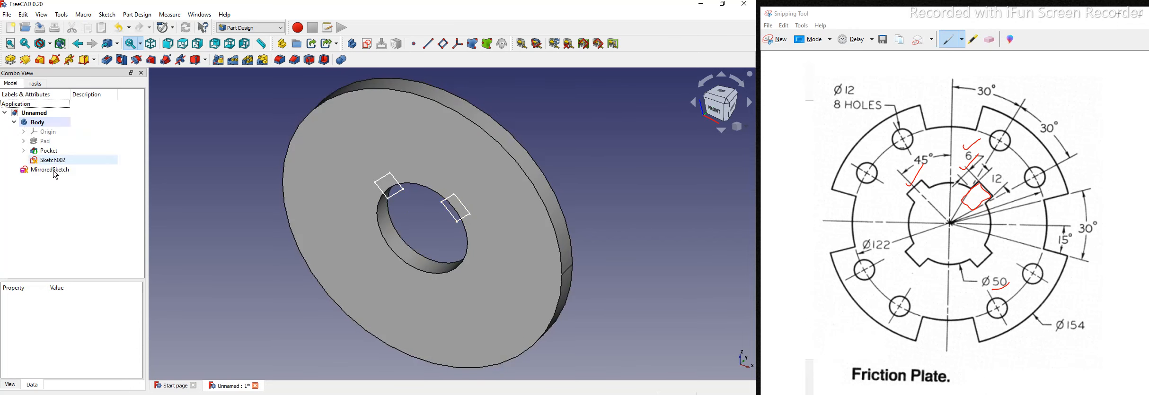
pyautogui.click(52, 169)
pyautogui.moveTo(56, 126); pyautogui.dragTo(54, 122)
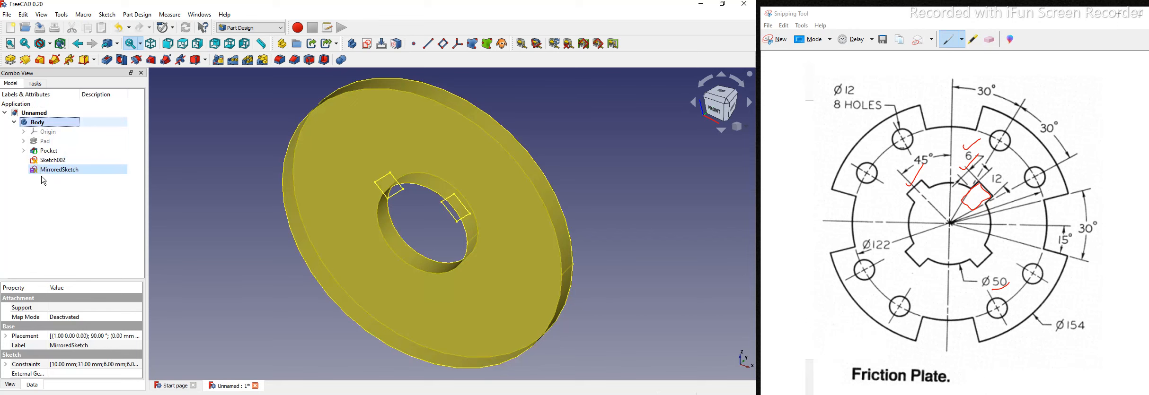
pyautogui.click(211, 218)
pyautogui.click(56, 161)
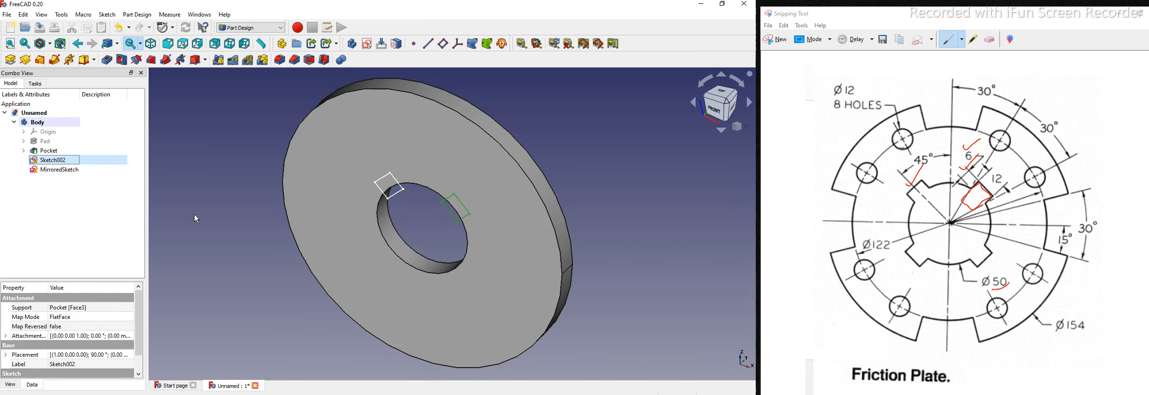
# Step: Pocket Sketch002 and MirroredSketch Through all as keyways Pocket001 and Pocket002, then view from front
pyautogui.click(107, 60)
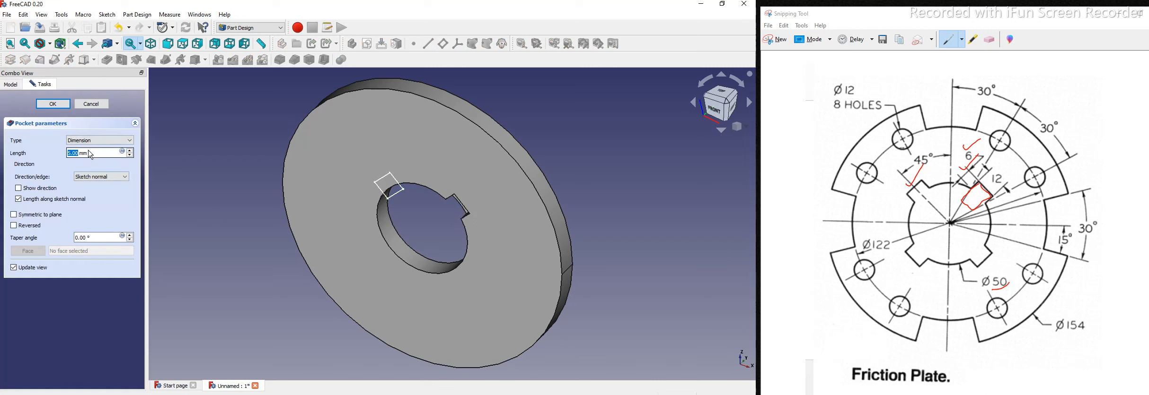
pyautogui.click(89, 144)
pyautogui.click(92, 157)
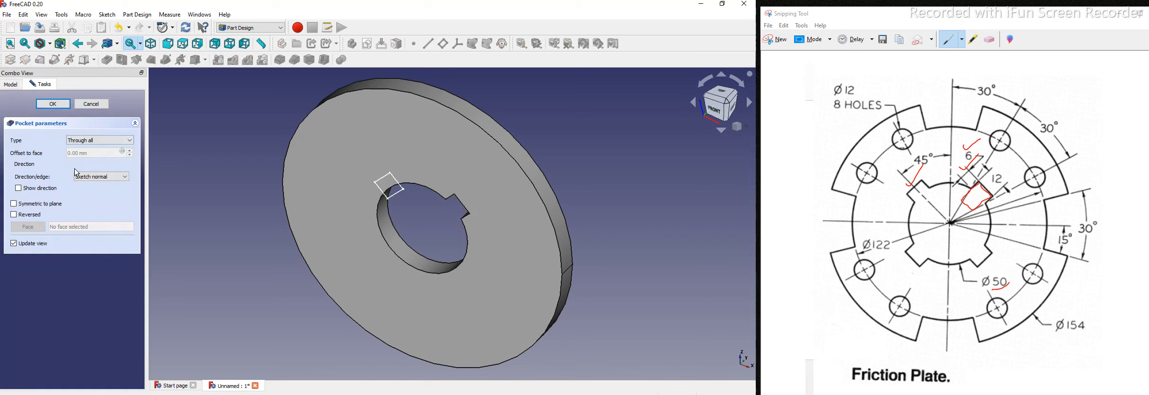
pyautogui.press('Return')
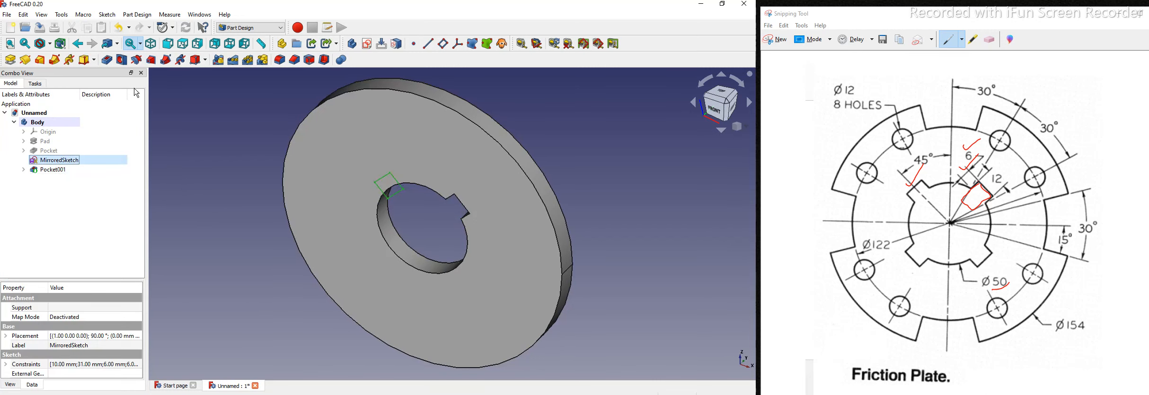
pyautogui.click(107, 60)
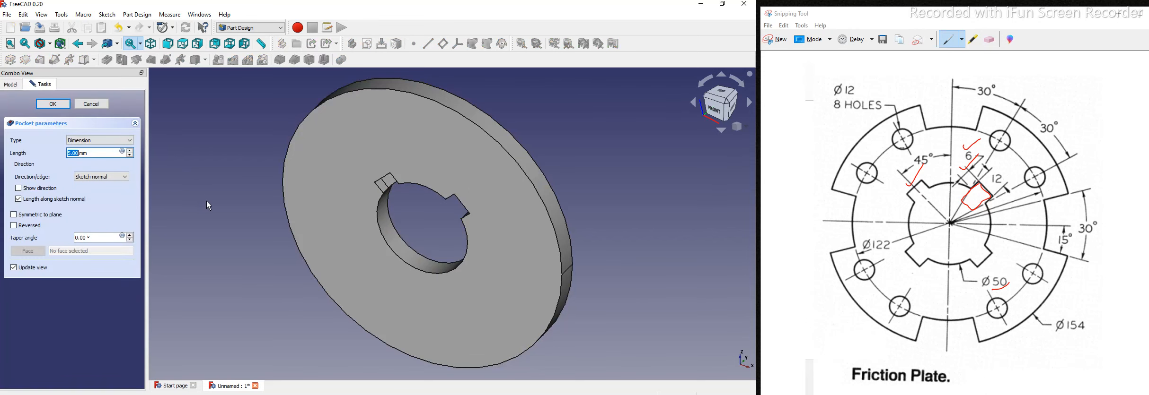
pyautogui.click(97, 145)
pyautogui.click(92, 156)
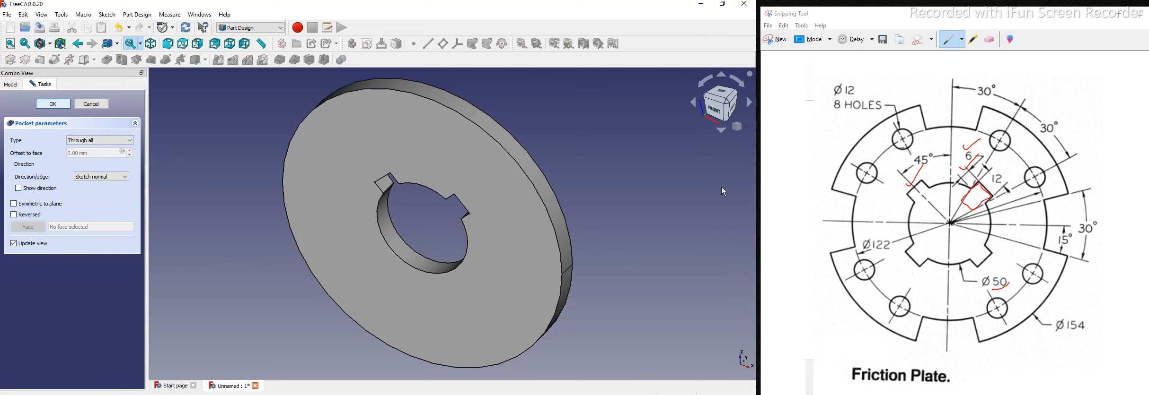
pyautogui.press('Return')
pyautogui.click(709, 112)
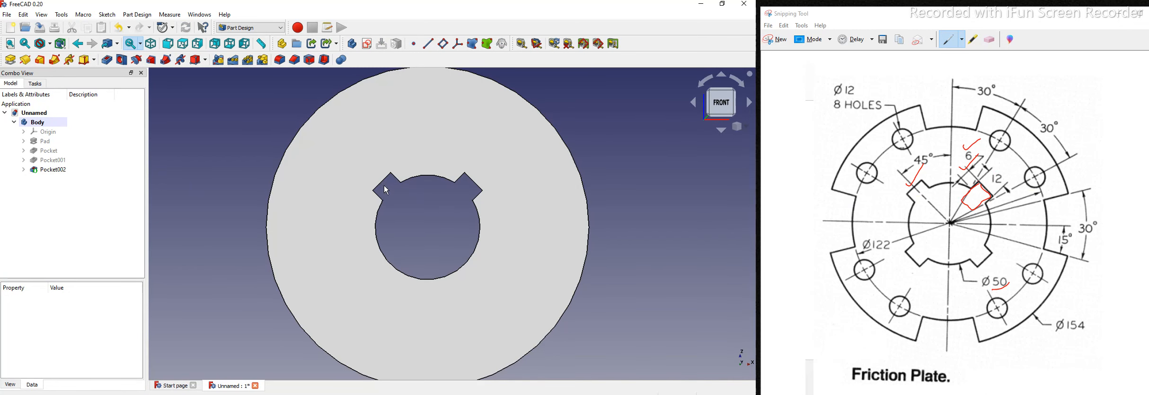
# Step: Mark the horizontal centreline on the reference drawing
pyautogui.click(862, 223)
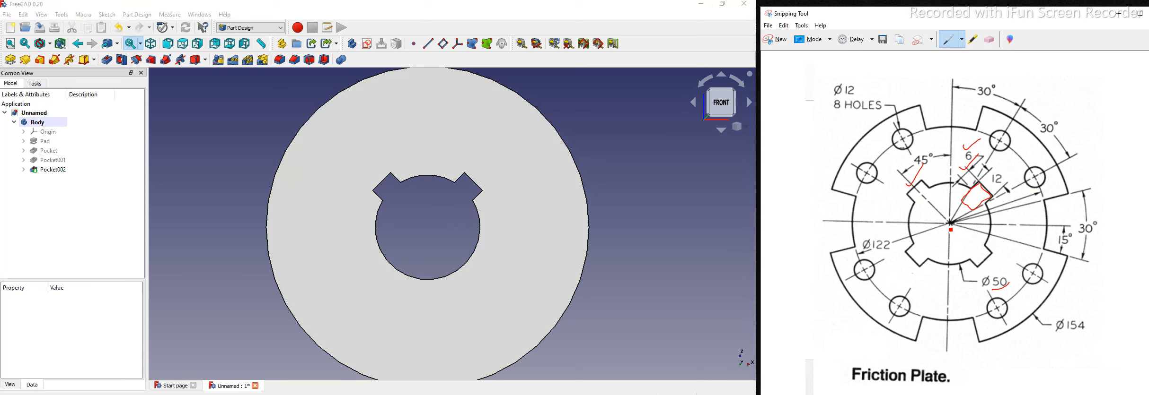
pyautogui.moveTo(1100, 224); pyautogui.dragTo(824, 221)
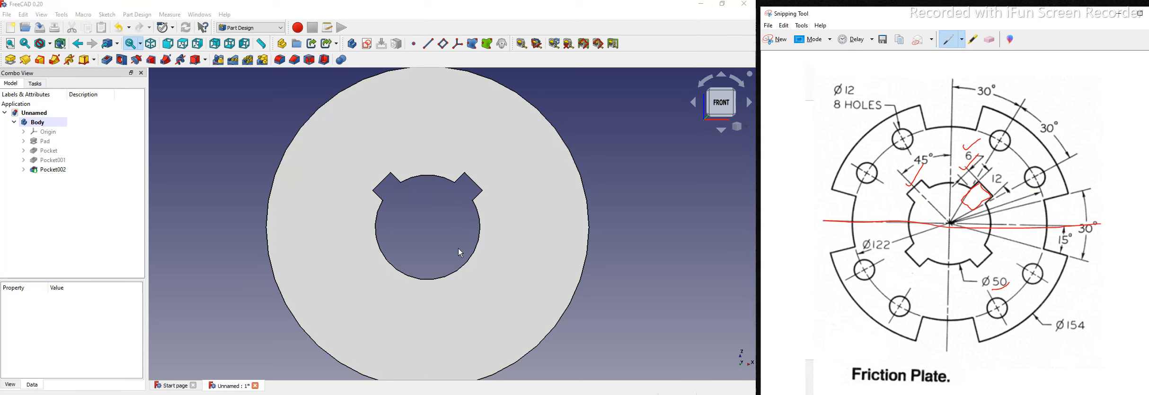
pyautogui.click(58, 170)
pyautogui.click(238, 84)
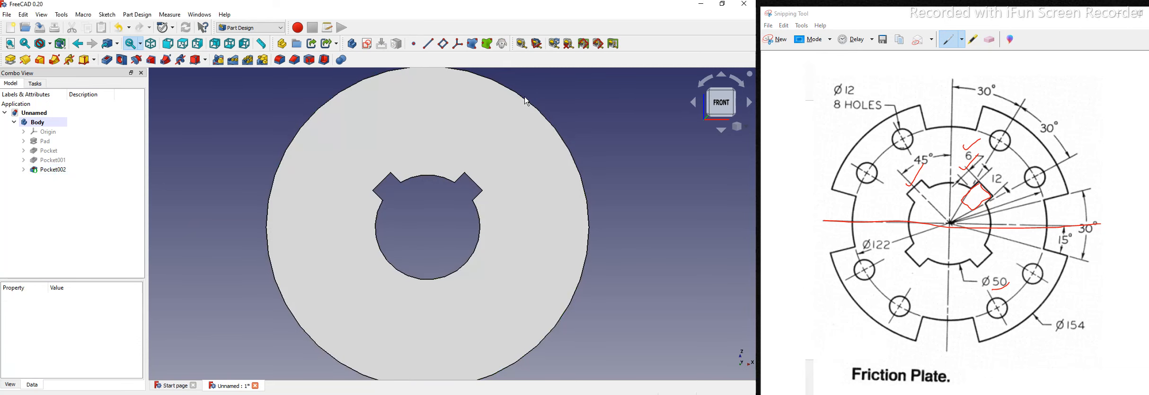
# Step: Start a Mirrored feature with Pocket001 and Pocket002 as the features to mirror
pyautogui.click(224, 60)
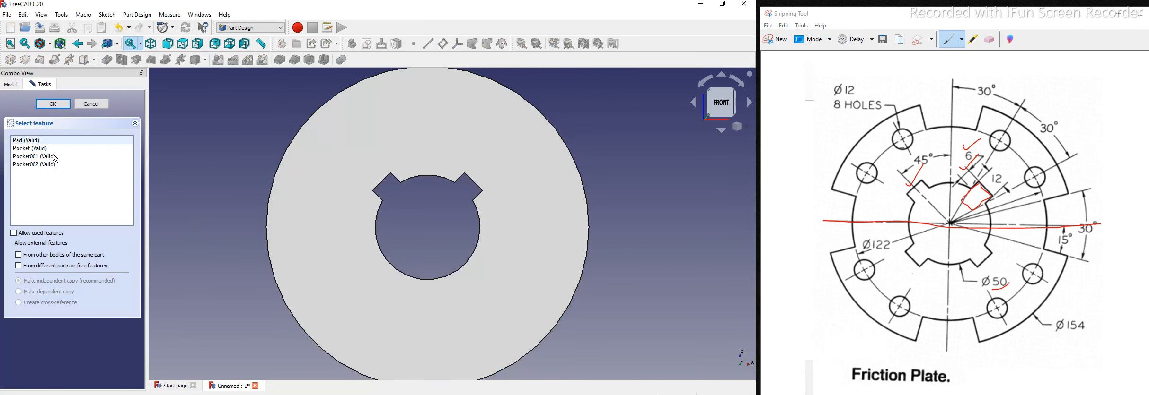
pyautogui.click(53, 157)
pyautogui.click(52, 165)
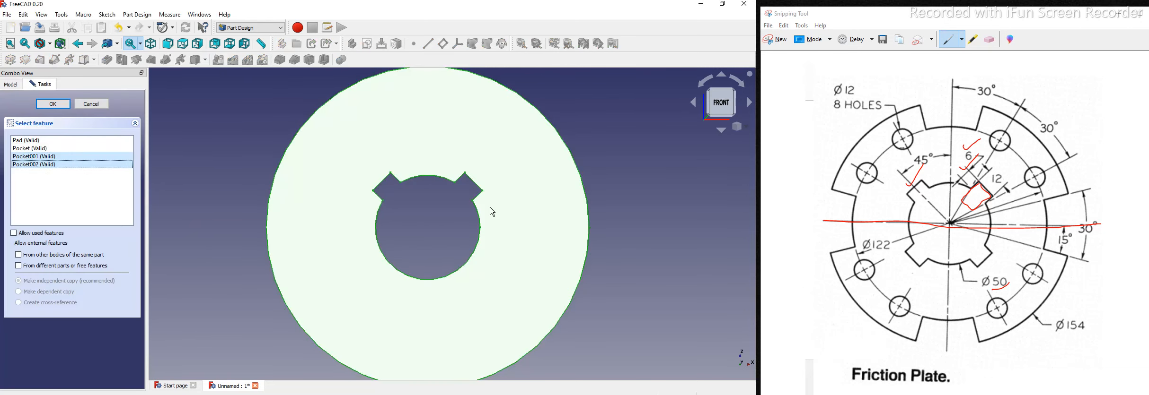
pyautogui.click(737, 126)
pyautogui.click(726, 157)
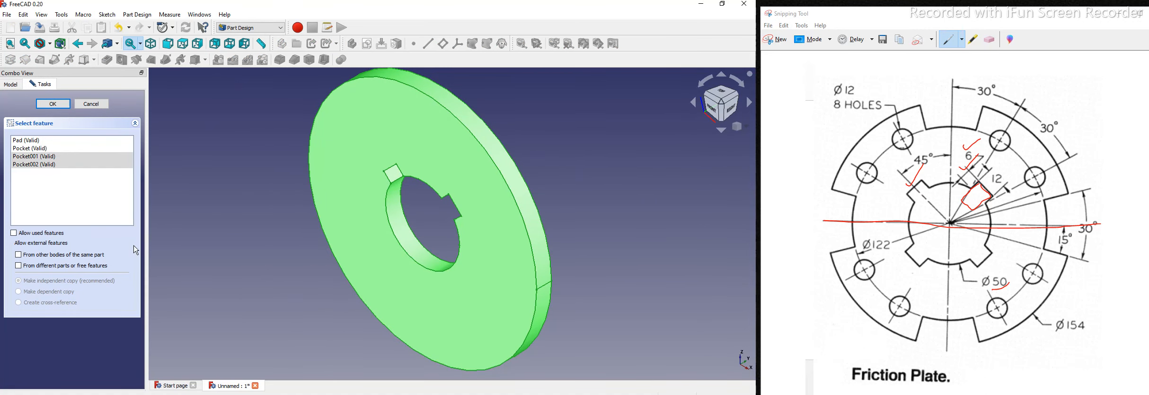
pyautogui.click(53, 104)
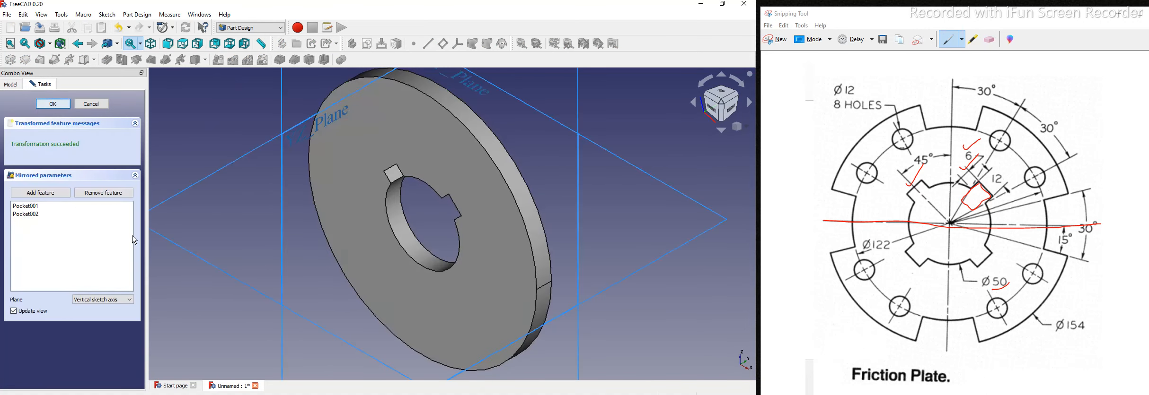
# Step: Mirror the two pockets across the Base XY plane and view the plate from the front
pyautogui.scroll(-3, 293, 230)
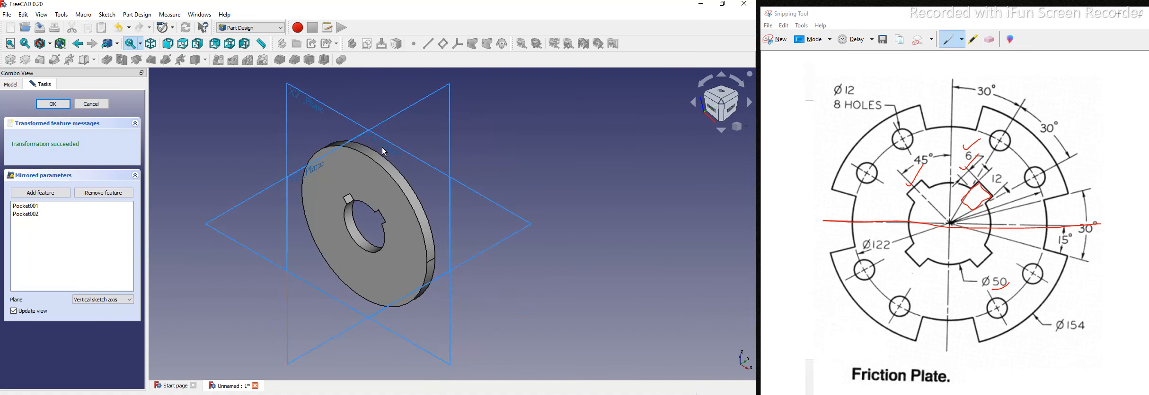
pyautogui.click(111, 307)
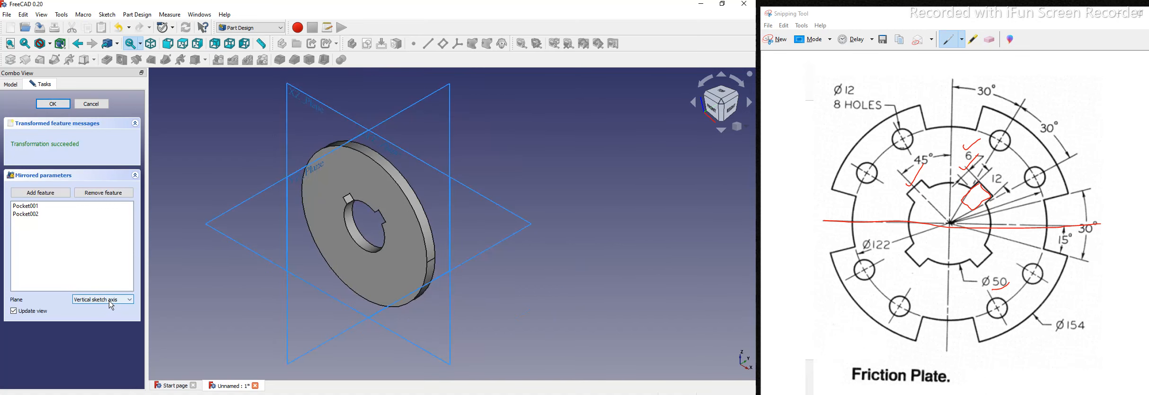
pyautogui.click(96, 326)
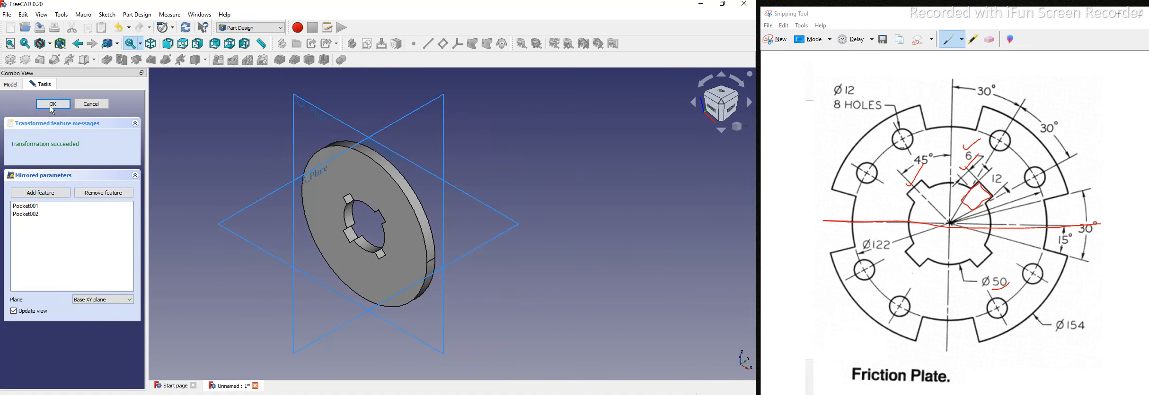
pyautogui.press('Return')
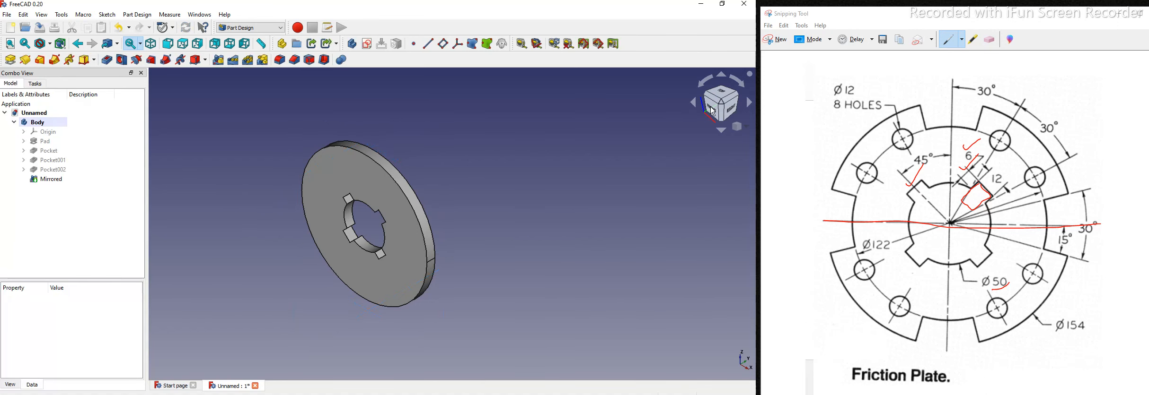
pyautogui.click(709, 108)
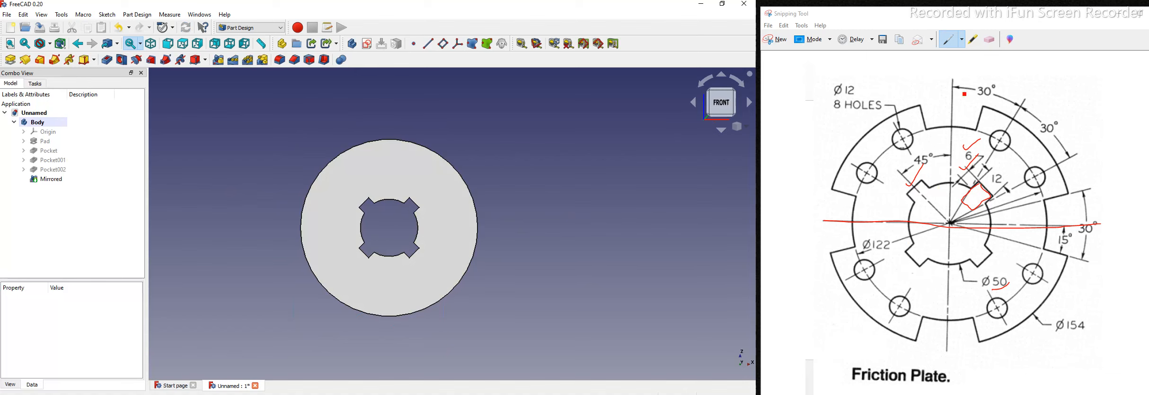
# Step: On the reference drawing, erase the old marks and circle the right-hand 30°/15° edge notch
pyautogui.click(989, 40)
pyautogui.moveTo(992, 199)
pyautogui.mouseDown()
pyautogui.moveTo(1004, 279)
pyautogui.moveTo(965, 167)
pyautogui.moveTo(977, 229)
pyautogui.mouseUp()
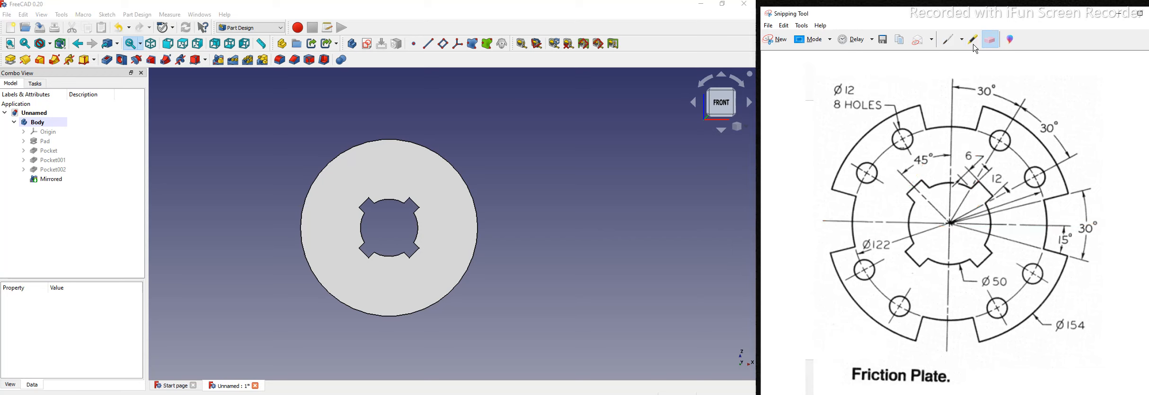
pyautogui.click(948, 40)
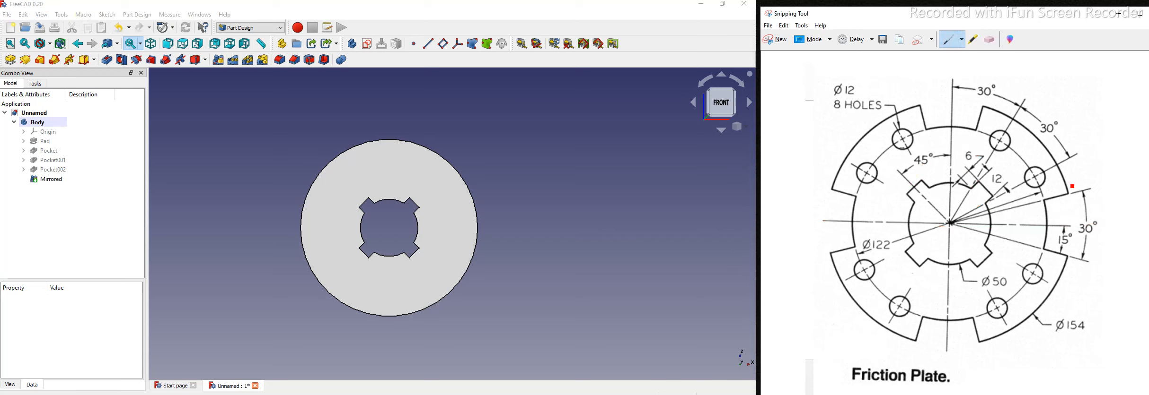
pyautogui.moveTo(1112, 245)
pyautogui.mouseDown()
pyautogui.moveTo(1073, 194)
pyautogui.moveTo(1112, 239)
pyautogui.mouseUp()
pyautogui.scroll(3, 396, 234)
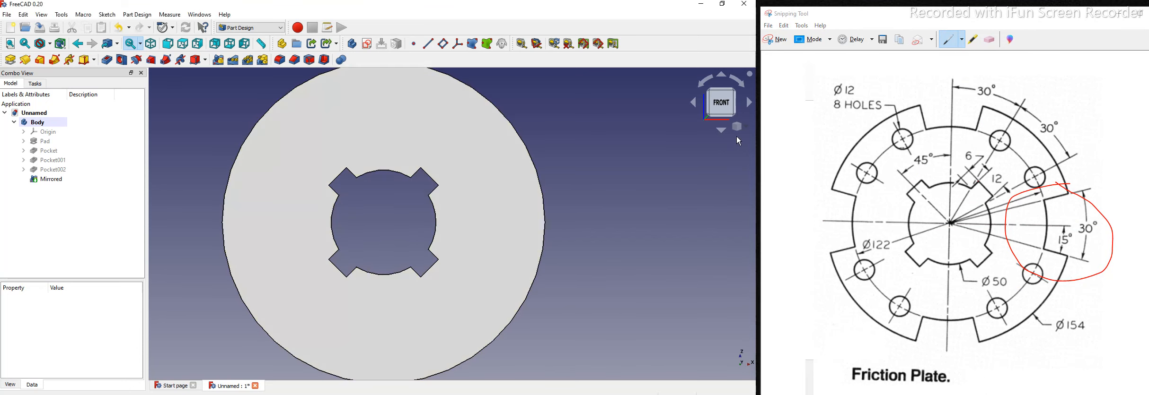
# Step: Switch to isometric view and create a new sketch on the Mirrored plate face
pyautogui.click(749, 130)
pyautogui.click(731, 154)
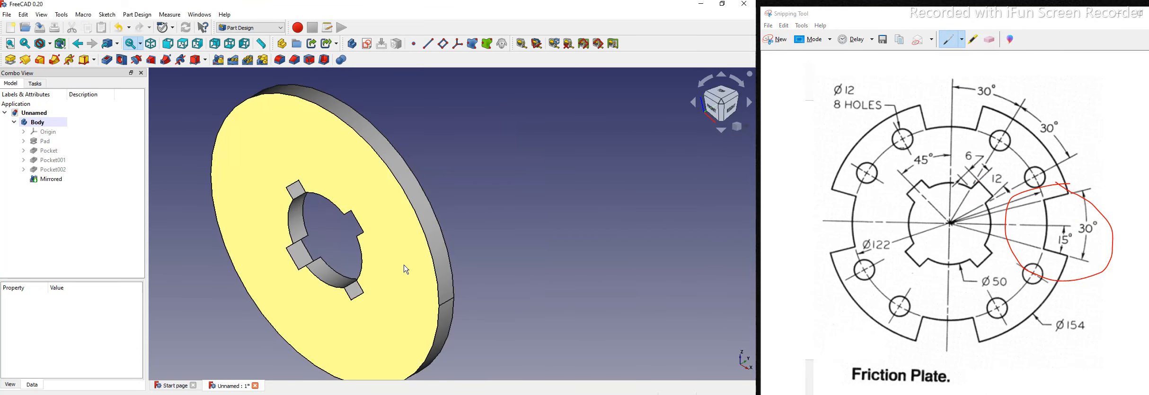
pyautogui.click(437, 173)
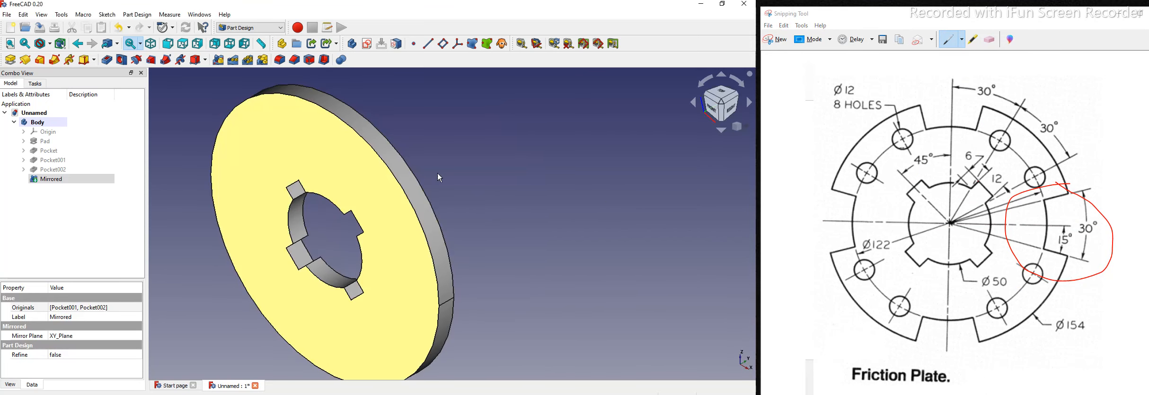
pyautogui.click(368, 44)
pyautogui.click(38, 62)
# Step: Sketch the notch outline near the right edge: two arcs joined by two short lines
pyautogui.click(505, 227)
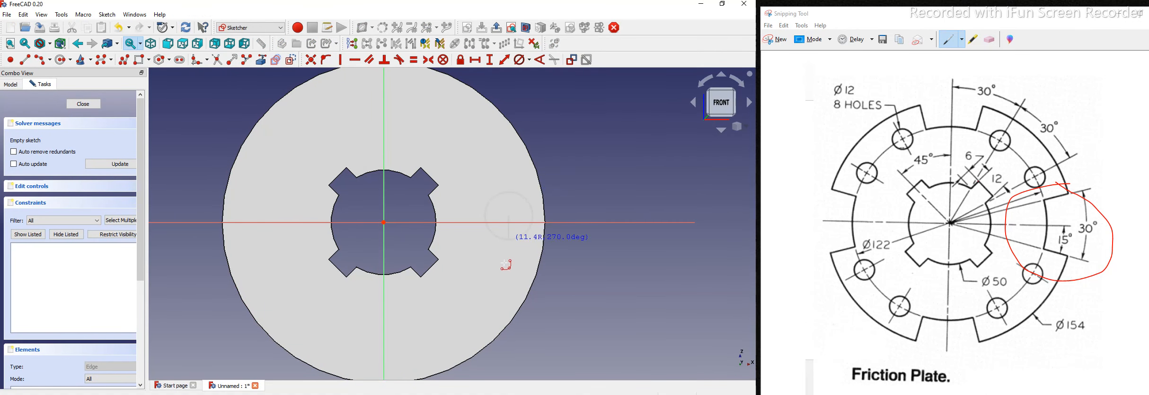
pyautogui.click(521, 221)
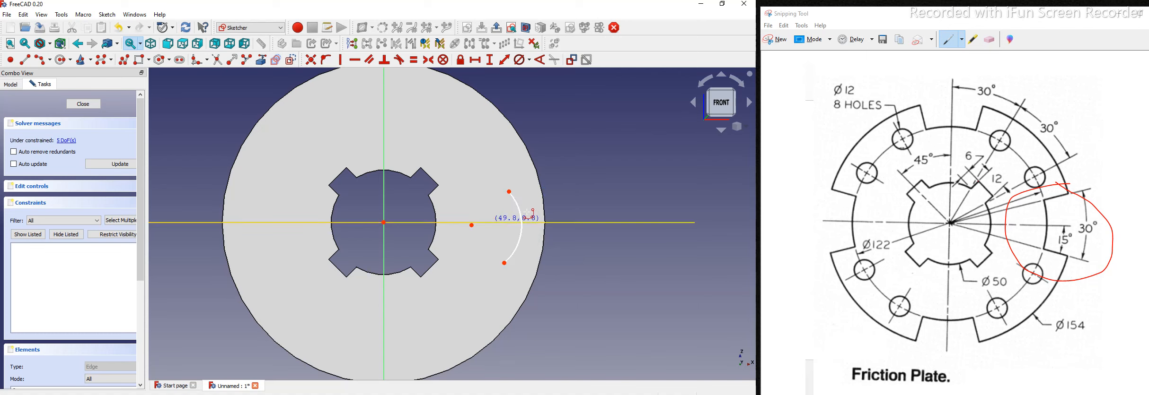
pyautogui.click(529, 189)
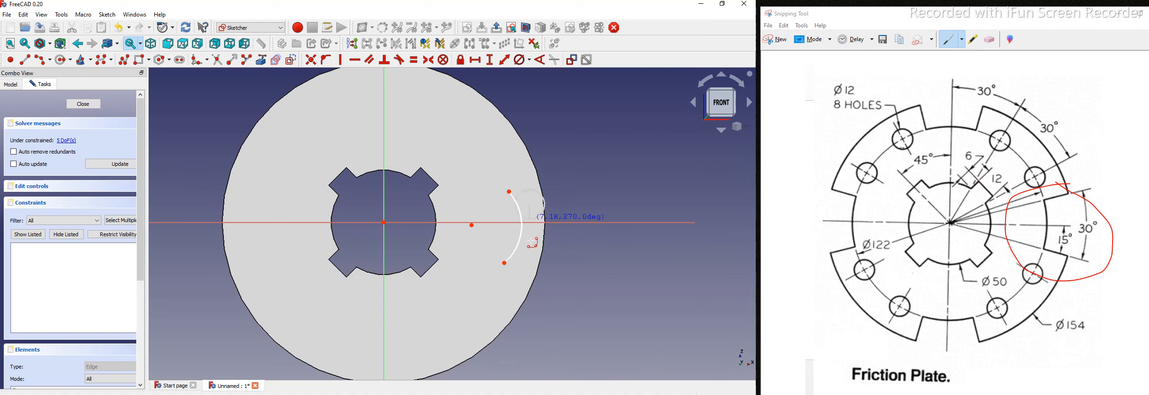
pyautogui.click(523, 268)
pyautogui.click(537, 208)
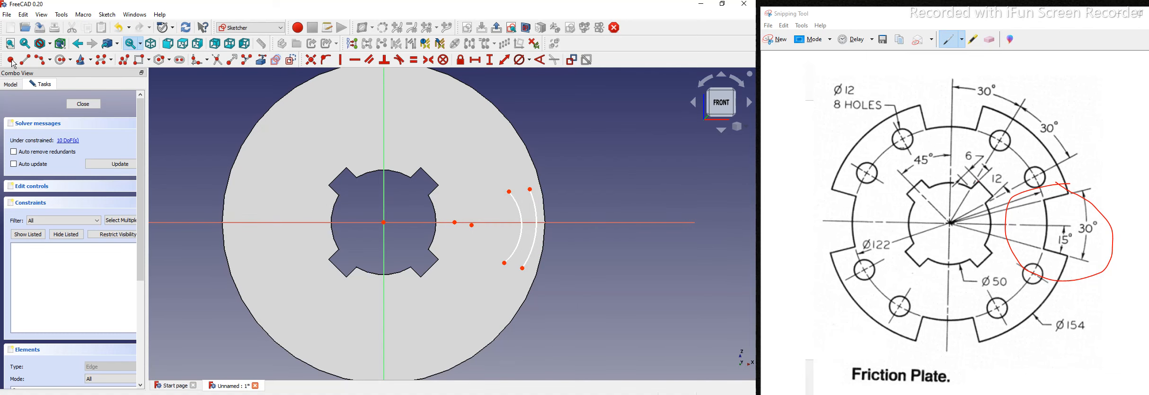
pyautogui.click(508, 192)
pyautogui.click(531, 190)
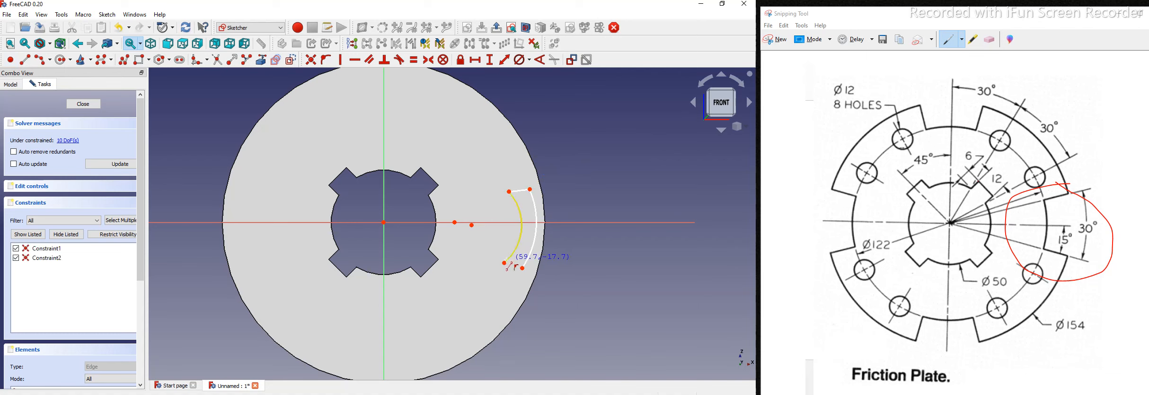
pyautogui.click(522, 268)
pyautogui.click(503, 263)
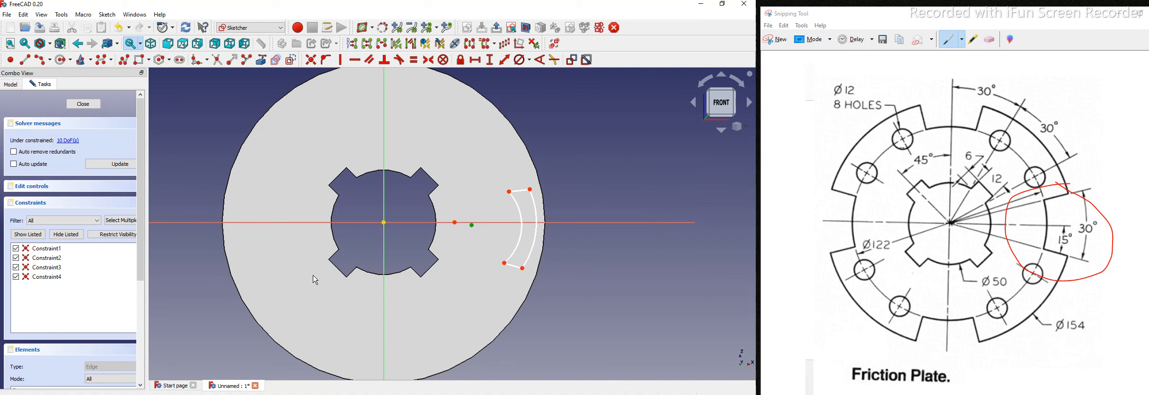
# Step: Make both arc centres coincident with the plate centre and underline Ø154 on the drawing
pyautogui.click(310, 60)
pyautogui.click(383, 223)
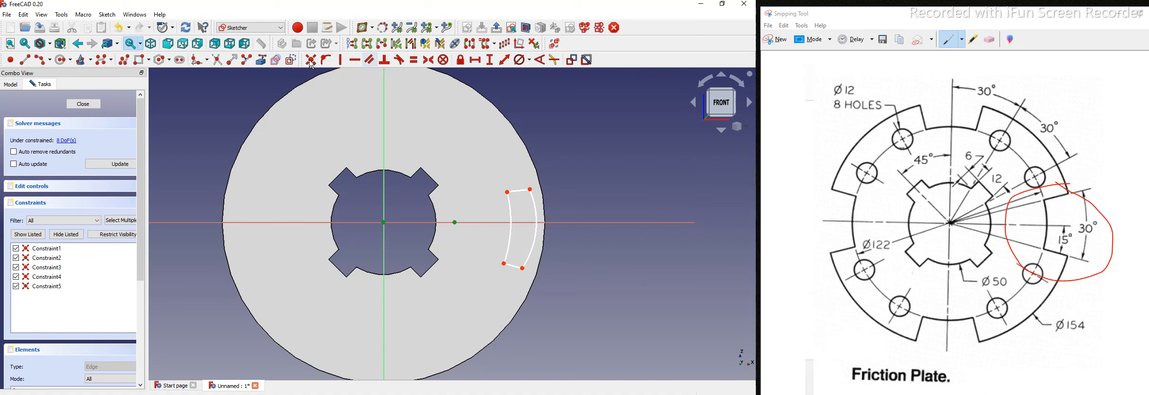
pyautogui.click(310, 62)
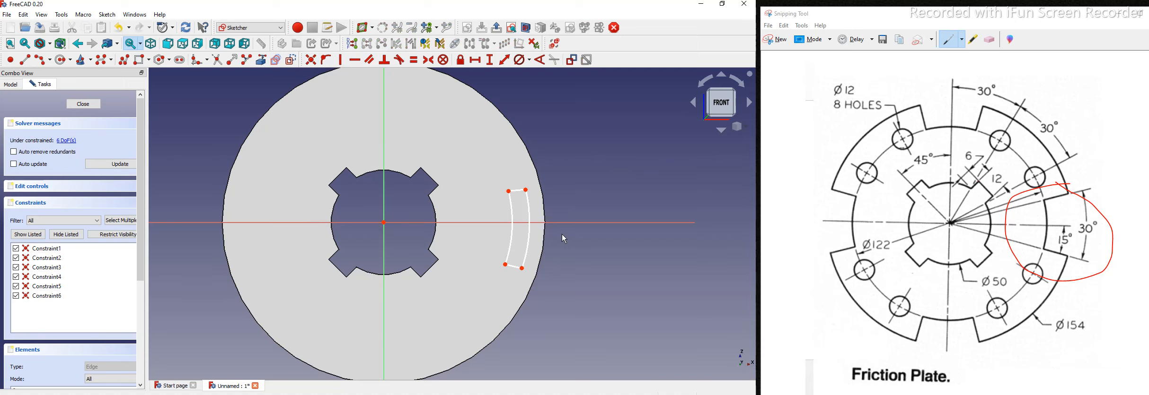
pyautogui.scroll(3, 563, 241)
pyautogui.click(556, 243)
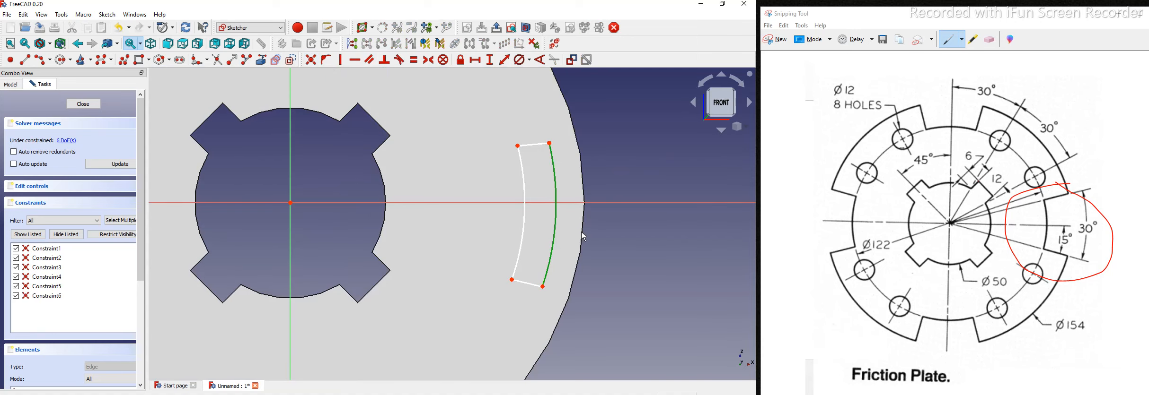
pyautogui.click(633, 240)
pyautogui.scroll(-3, 546, 235)
pyautogui.scroll(2, 559, 197)
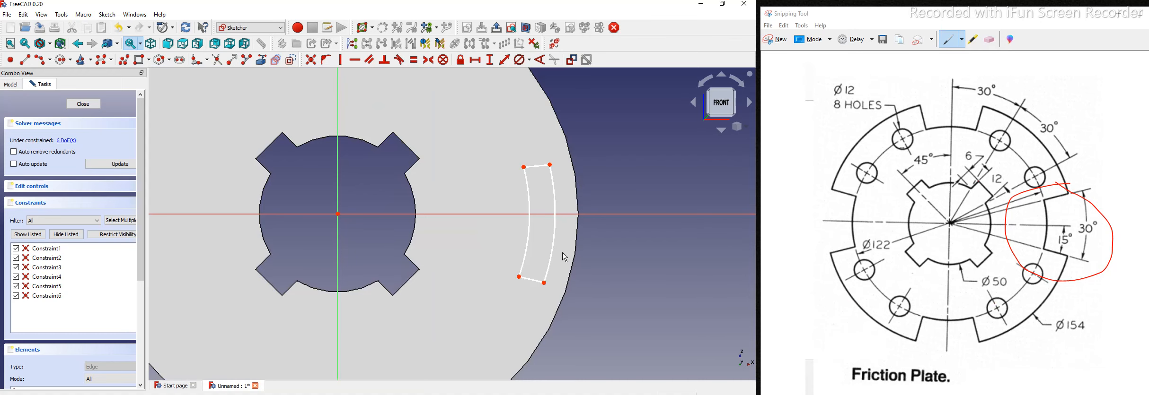
pyautogui.scroll(-2, 567, 244)
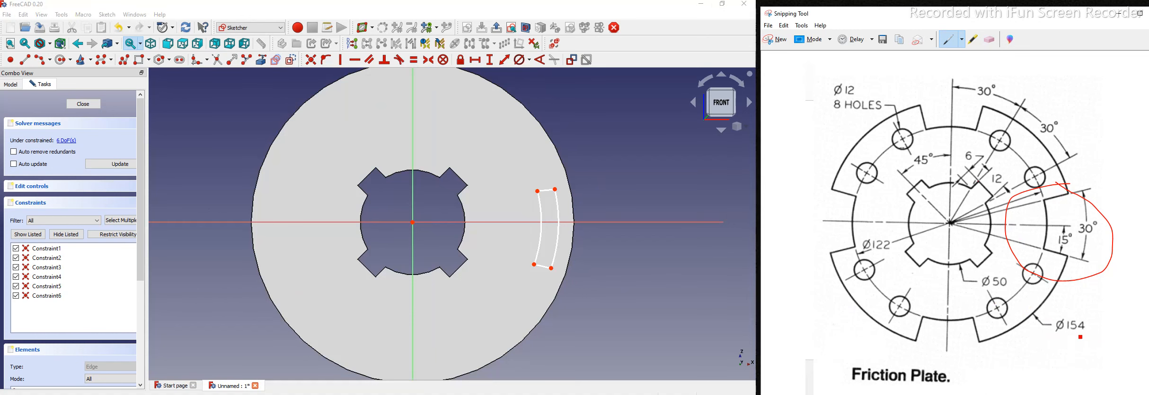
pyautogui.moveTo(1088, 335); pyautogui.dragTo(1040, 334)
# Step: Compute 154 ÷ 2 = 77 in Calculator
pyautogui.press('super+s')
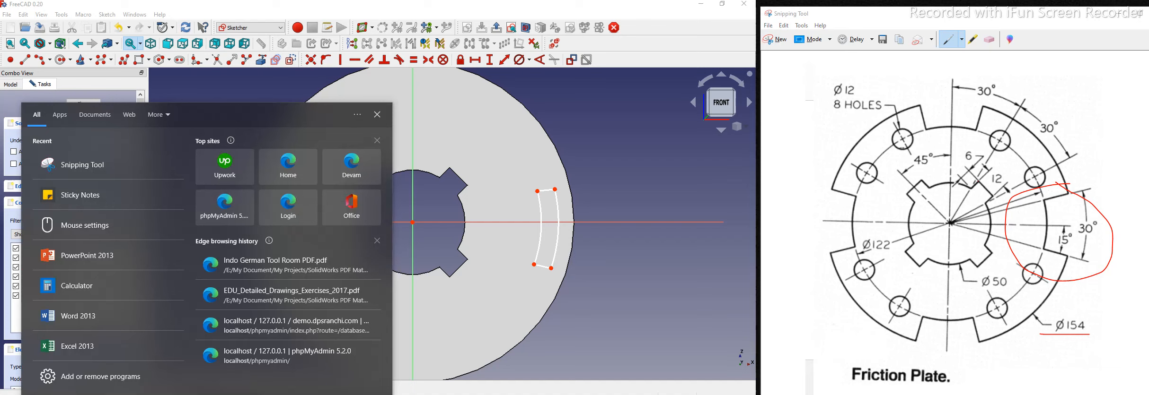
pyautogui.click(76, 286)
pyautogui.write('154')
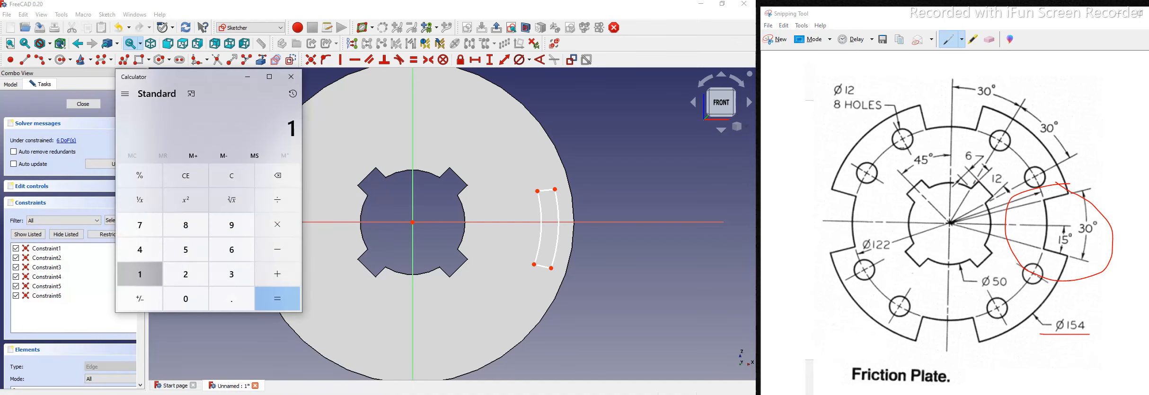
pyautogui.press('/')
pyautogui.write('2')
pyautogui.press('Return')
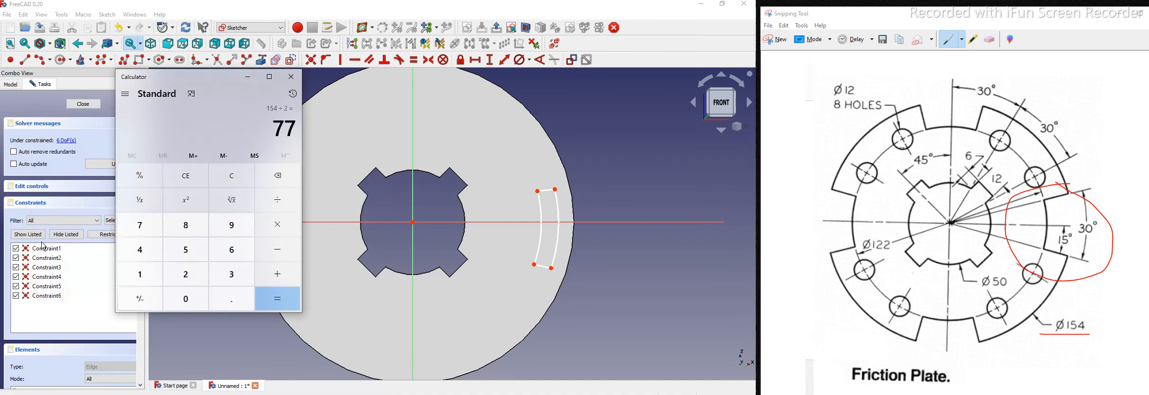
pyautogui.click(248, 77)
# Step: Constrain the outer notch arc to a 77 mm radius
pyautogui.click(558, 213)
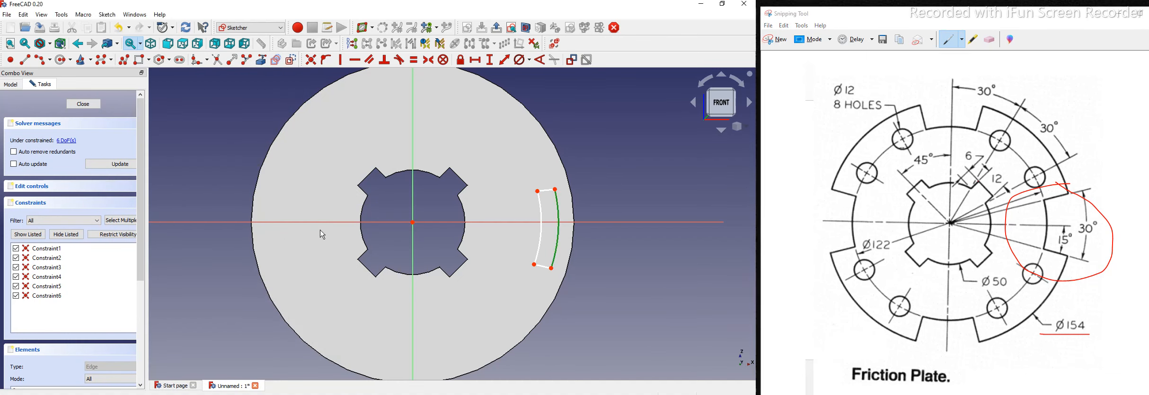
pyautogui.click(530, 60)
pyautogui.click(546, 75)
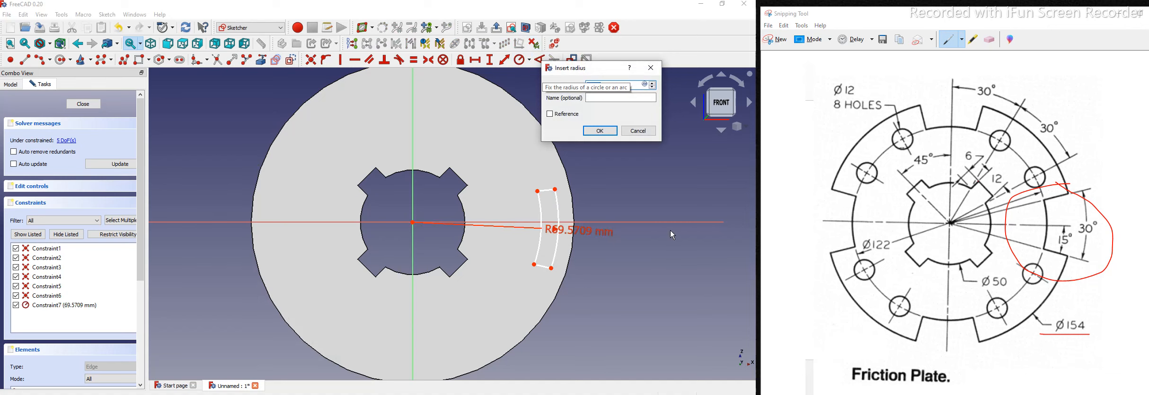
pyautogui.moveTo(606, 71); pyautogui.dragTo(603, 75)
pyautogui.write('77')
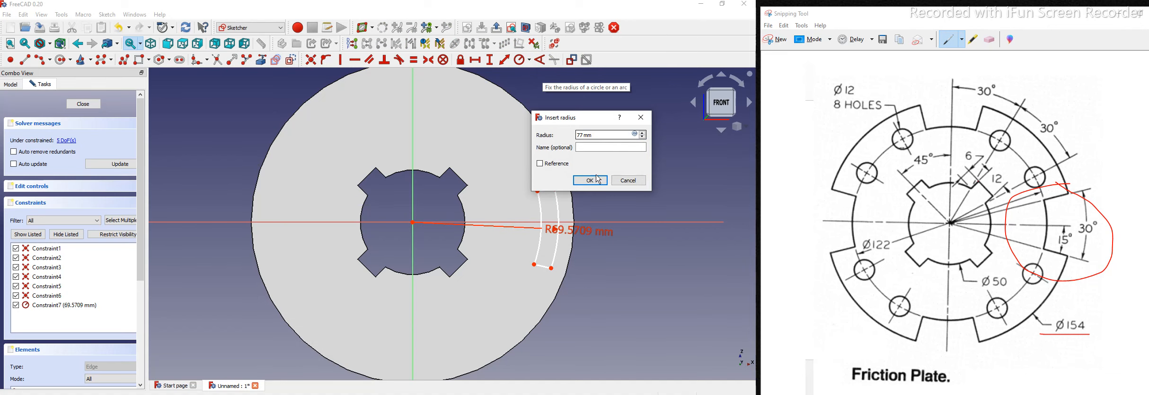
pyautogui.press('Return')
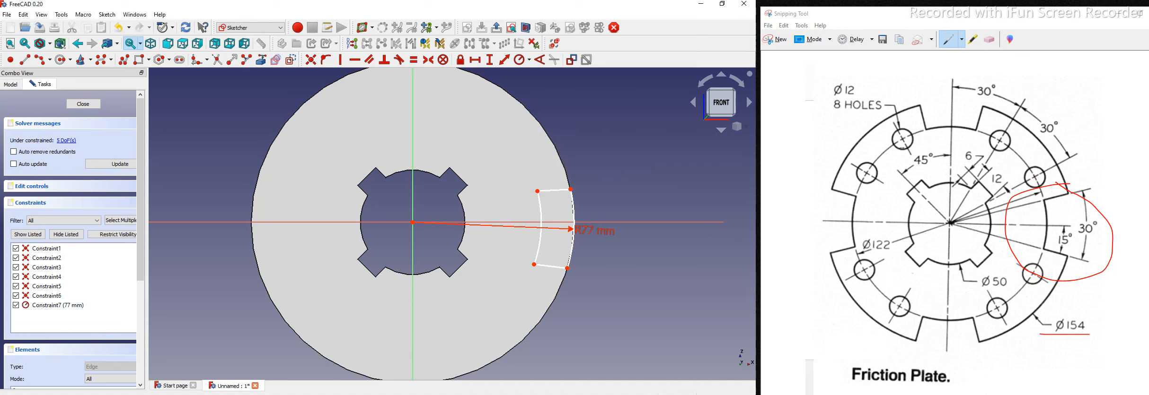
# Step: Compute 122 ÷ 2 = 61 in Calculator
pyautogui.hotkey('alt', 'Tab')
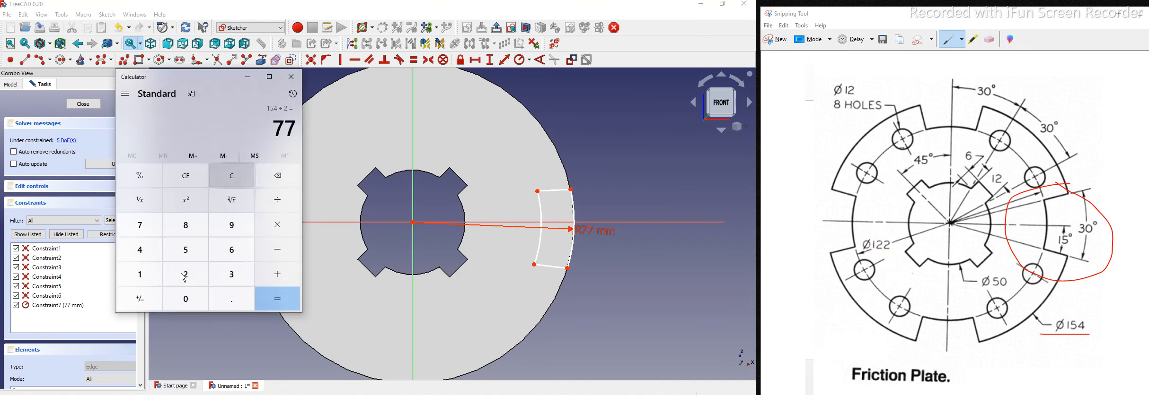
pyautogui.write('122')
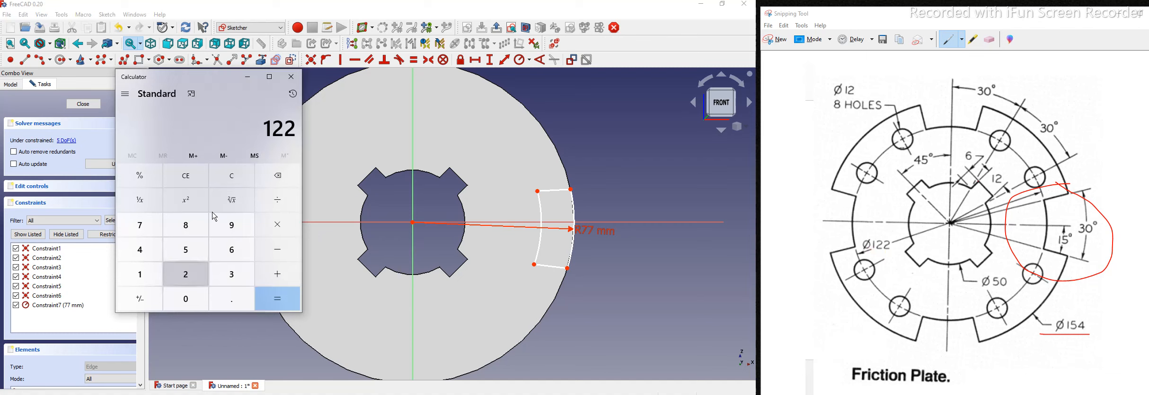
pyautogui.click(276, 200)
pyautogui.write('2 =')
pyautogui.click(277, 298)
pyautogui.click(248, 77)
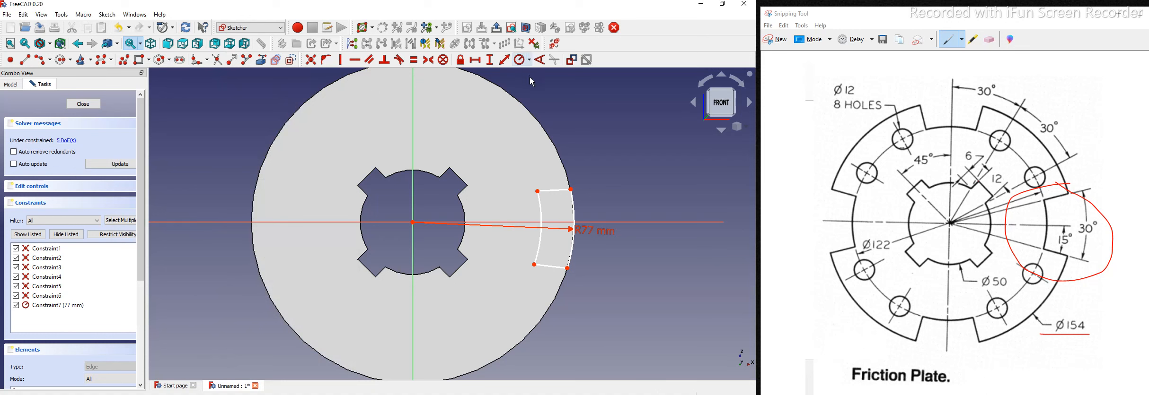
# Step: Constrain the inner notch arc to a 61 mm radius and move the R77/R61 labels apart
pyautogui.click(522, 60)
pyautogui.click(541, 220)
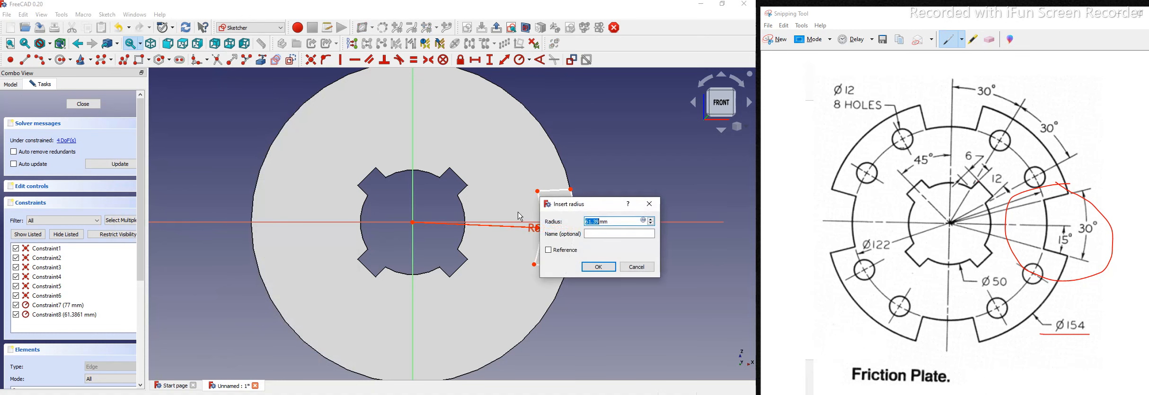
pyautogui.write('61')
pyautogui.press('Return')
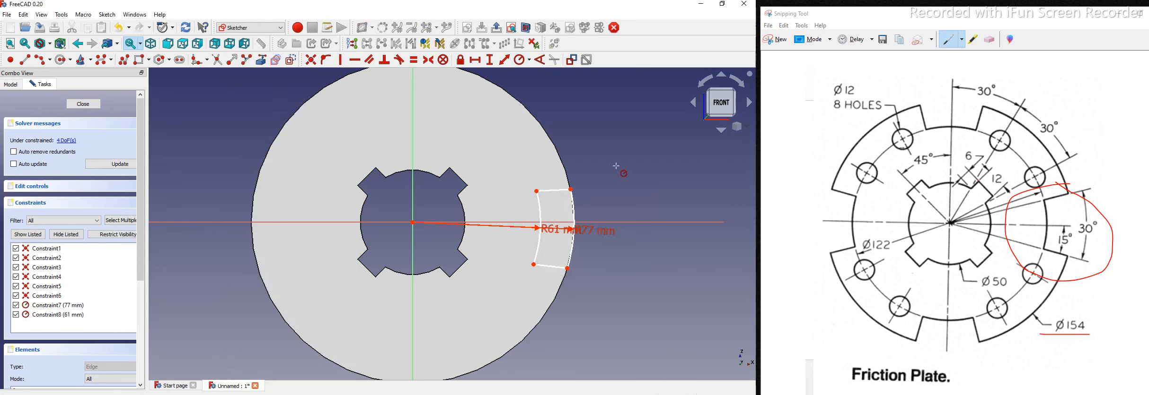
pyautogui.rightClick(603, 203)
pyautogui.moveTo(595, 234); pyautogui.dragTo(634, 188)
pyautogui.moveTo(561, 236); pyautogui.dragTo(634, 259)
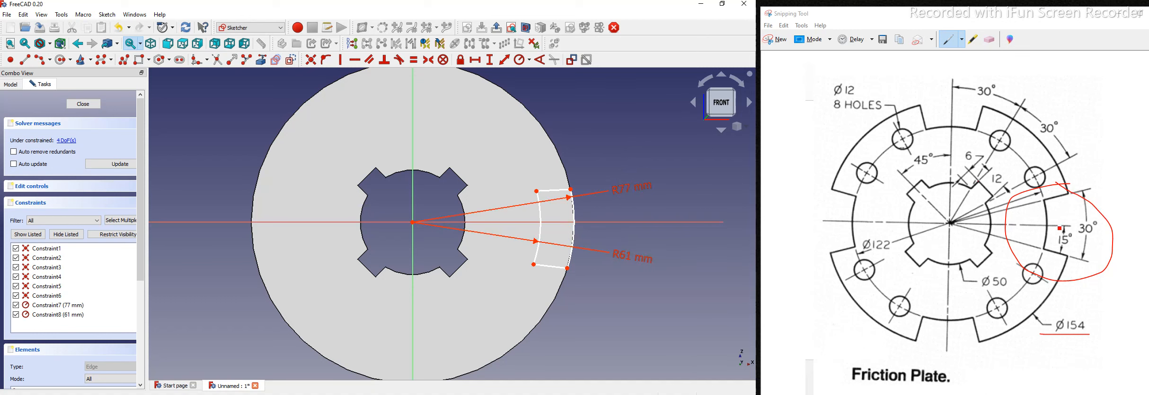
# Step: Start an angle constraint between the horizontal axis and the notch's top edge
pyautogui.scroll(2, 431, 220)
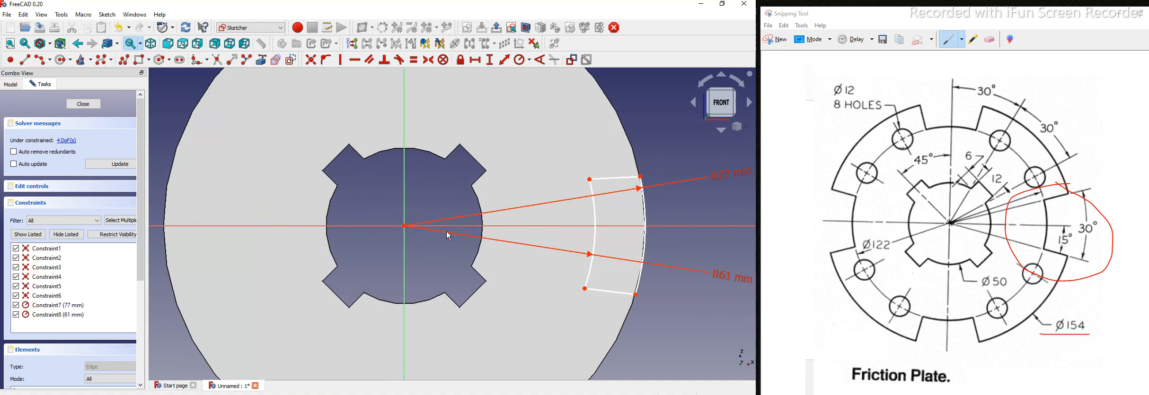
pyautogui.click(467, 227)
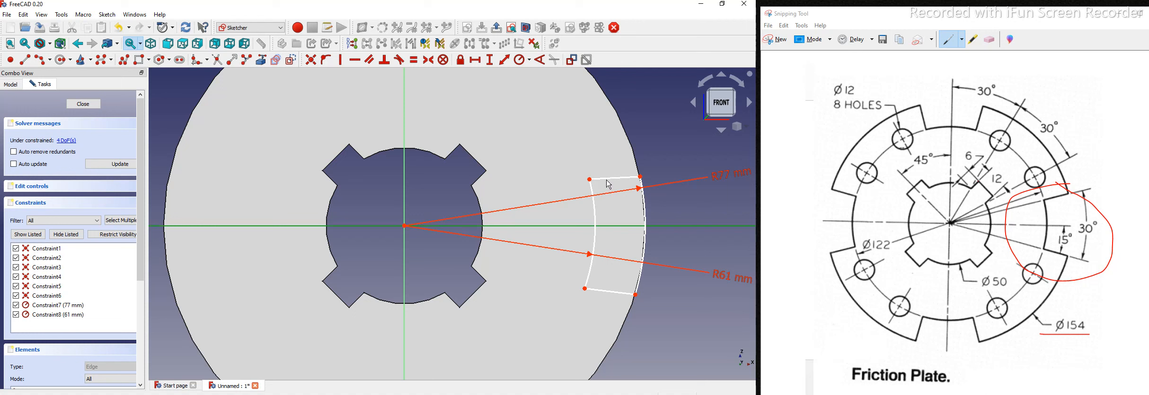
pyautogui.click(607, 179)
pyautogui.click(542, 60)
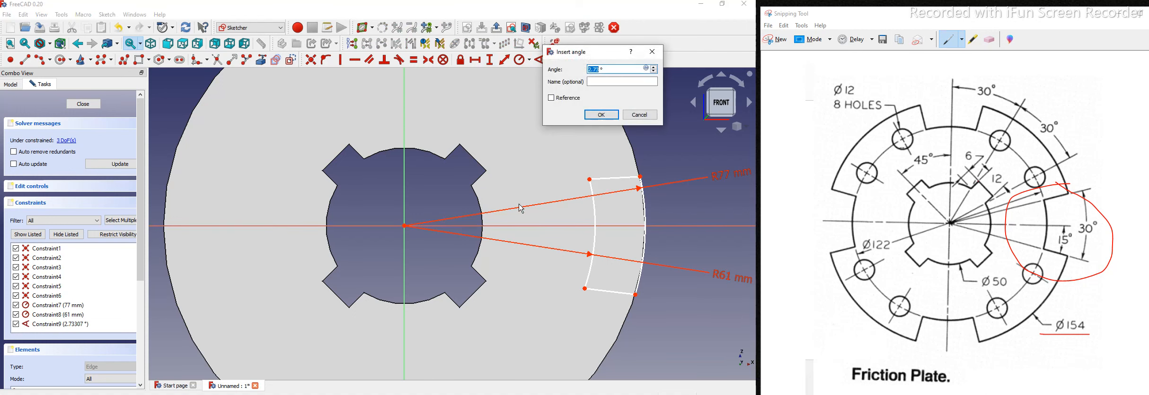
# Step: Set the notch's top and bottom edges each at 15° from the horizontal axis
pyautogui.write('15')
pyautogui.press('Return')
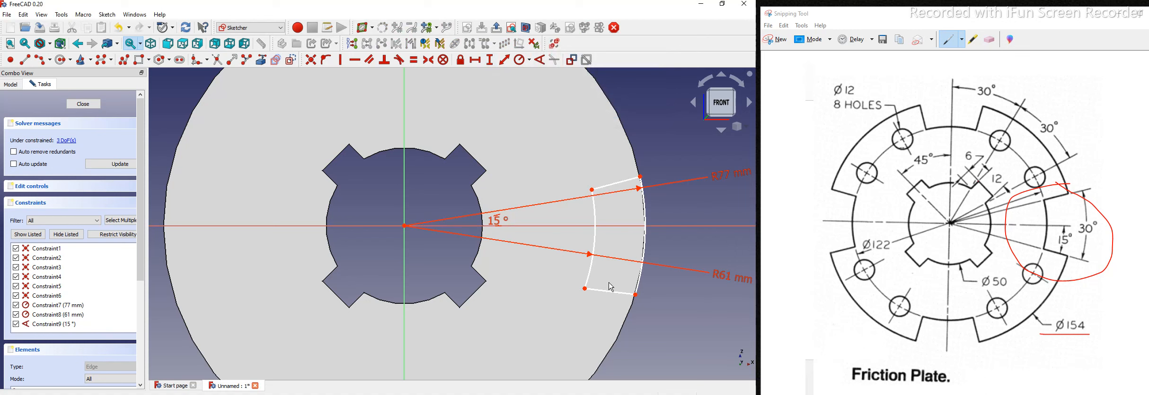
pyautogui.click(604, 295)
pyautogui.click(467, 227)
pyautogui.click(539, 61)
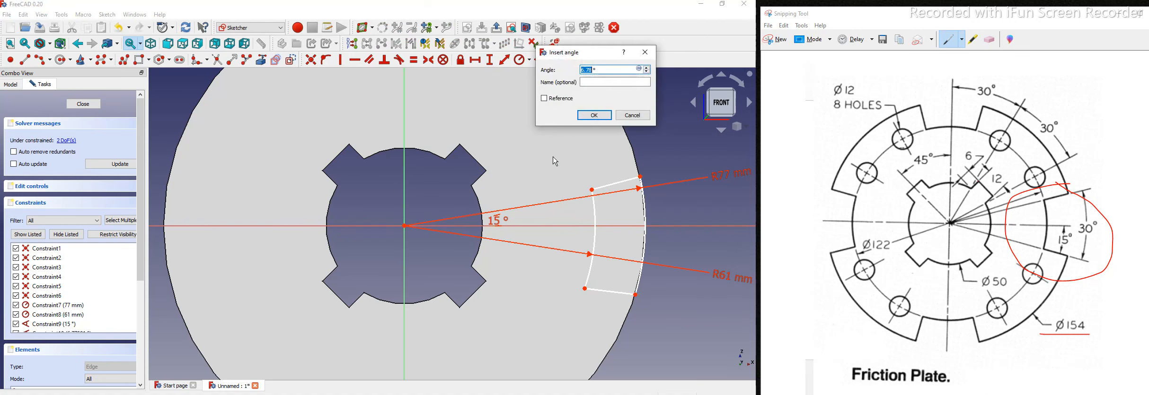
pyautogui.write('15')
pyautogui.press('Return')
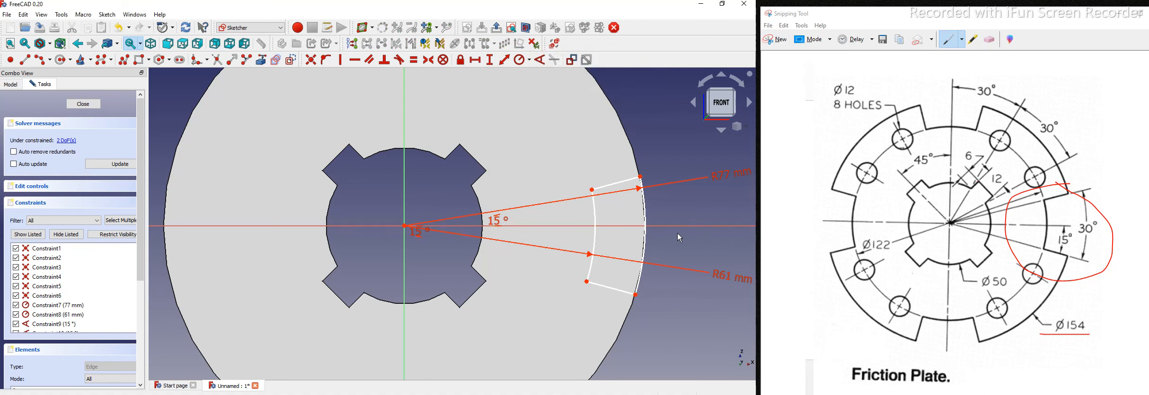
# Step: Move the two 15° labels right of the notch and drag the notch's left corners into place
pyautogui.scroll(-2, 687, 236)
pyautogui.scroll(-1, 580, 240)
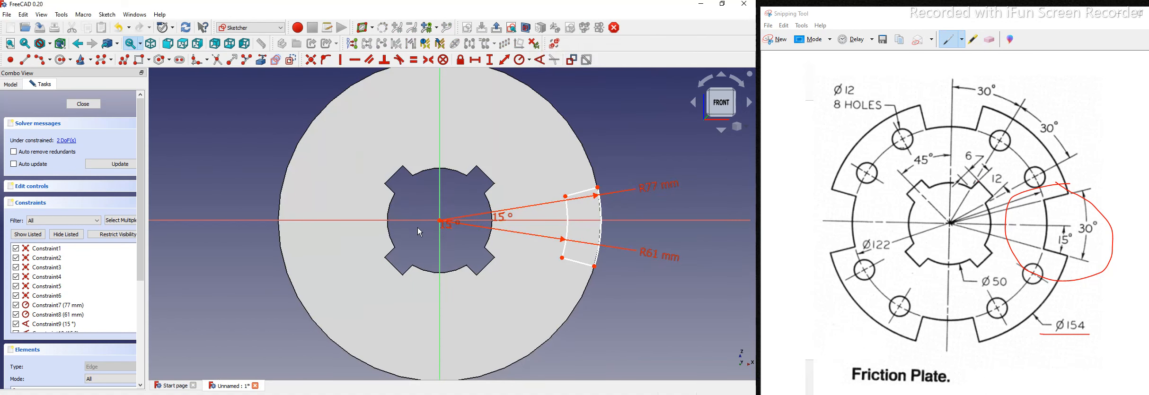
pyautogui.scroll(2, 421, 228)
pyautogui.moveTo(368, 218); pyautogui.dragTo(650, 231)
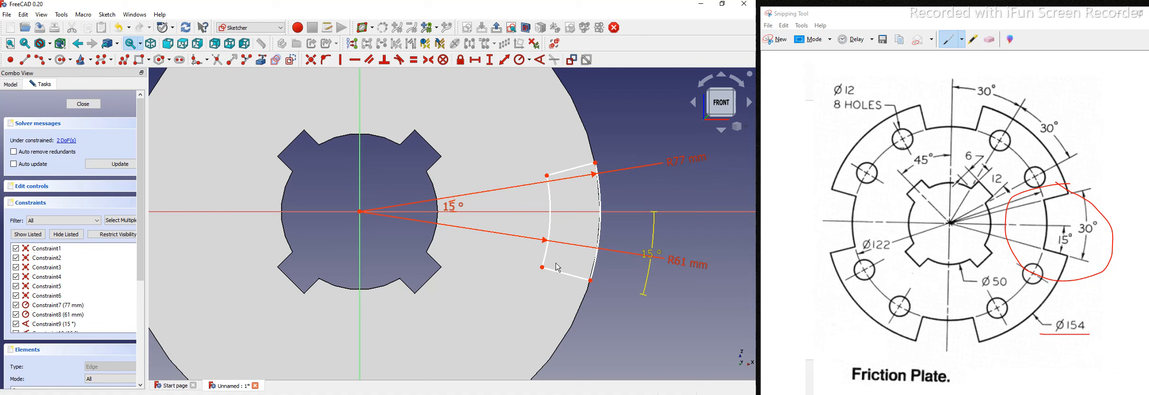
pyautogui.moveTo(451, 211); pyautogui.dragTo(725, 194)
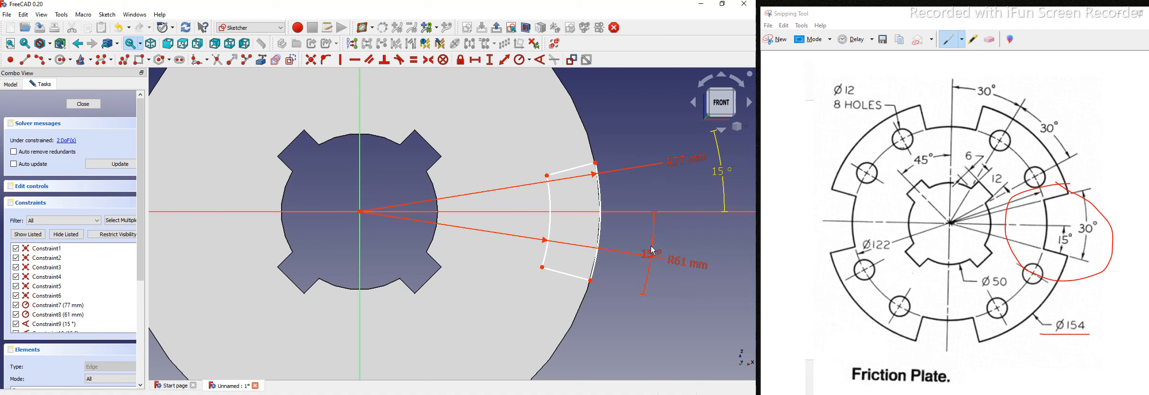
pyautogui.moveTo(657, 246); pyautogui.dragTo(731, 263)
pyautogui.moveTo(547, 177); pyautogui.dragTo(568, 153)
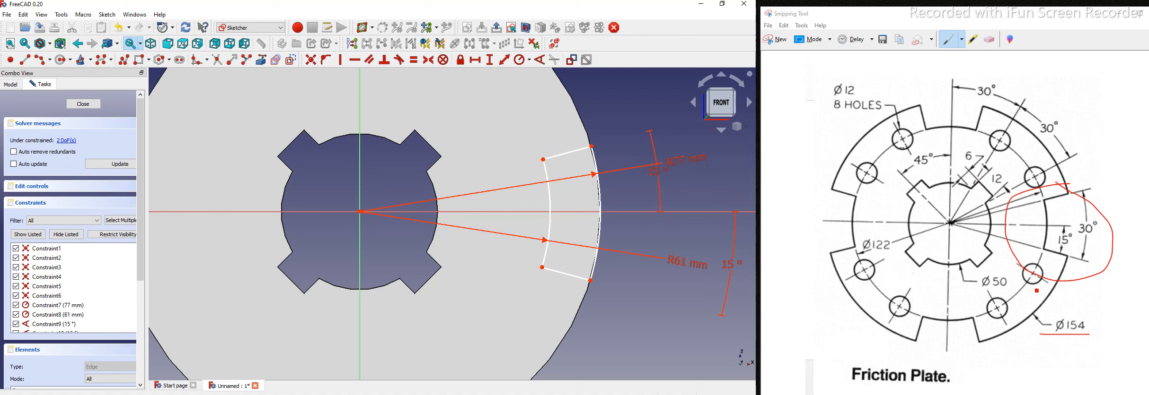
pyautogui.moveTo(542, 268); pyautogui.dragTo(571, 287)
pyautogui.moveTo(543, 161)
pyautogui.mouseDown()
pyautogui.moveTo(544, 177)
pyautogui.moveTo(545, 160)
pyautogui.mouseUp()
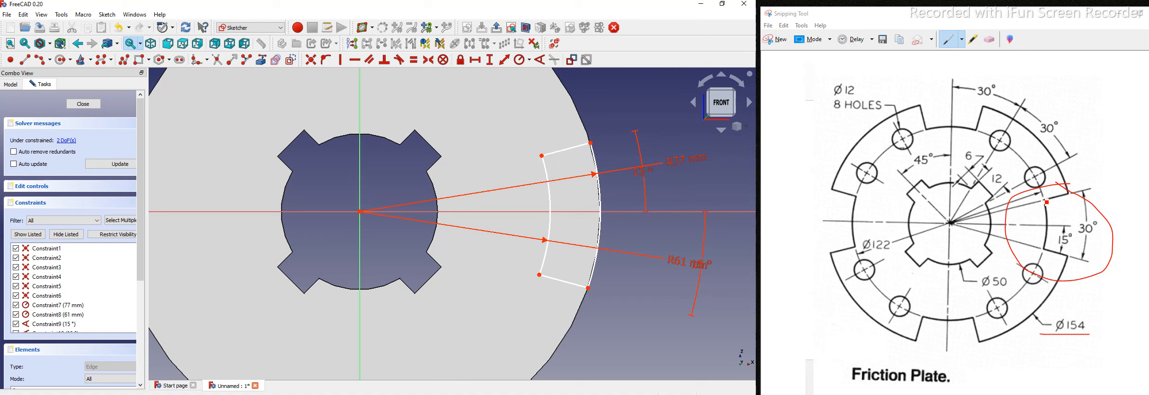
# Step: Mark two red lines running to the centre on the reference drawing
pyautogui.click(1046, 202)
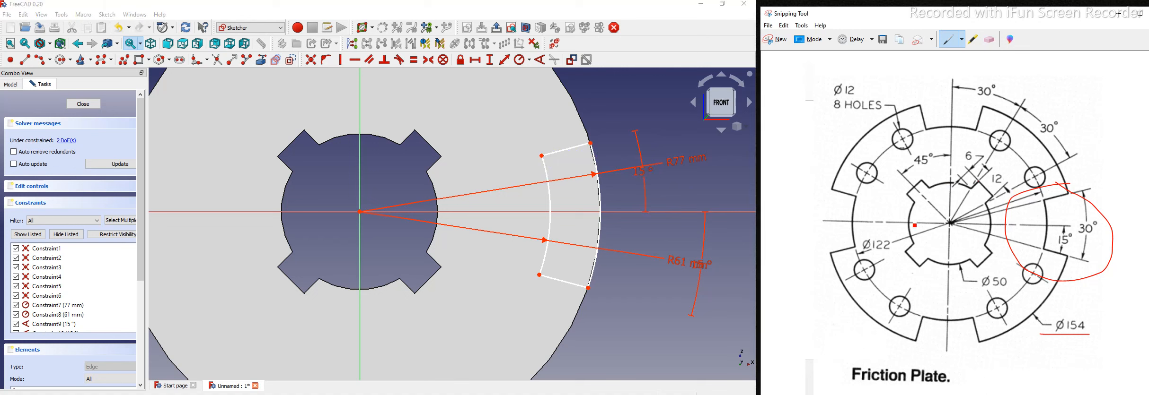
pyautogui.moveTo(1046, 249); pyautogui.dragTo(1043, 197)
pyautogui.moveTo(573, 152)
pyautogui.mouseDown()
pyautogui.moveTo(572, 179)
pyautogui.moveTo(570, 164)
pyautogui.mouseUp()
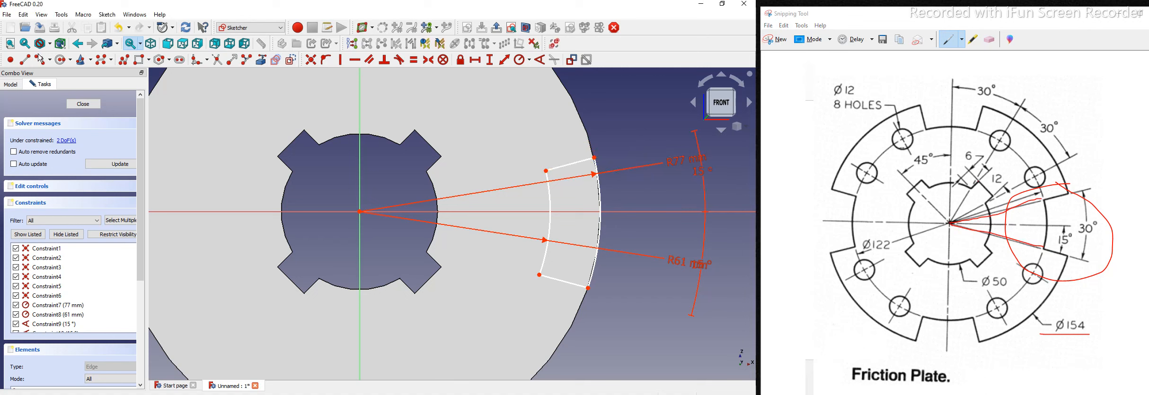
pyautogui.click(360, 212)
# Step: Draw two lines from the centre to the notch's inner corners and make them construction geometry
pyautogui.click(546, 171)
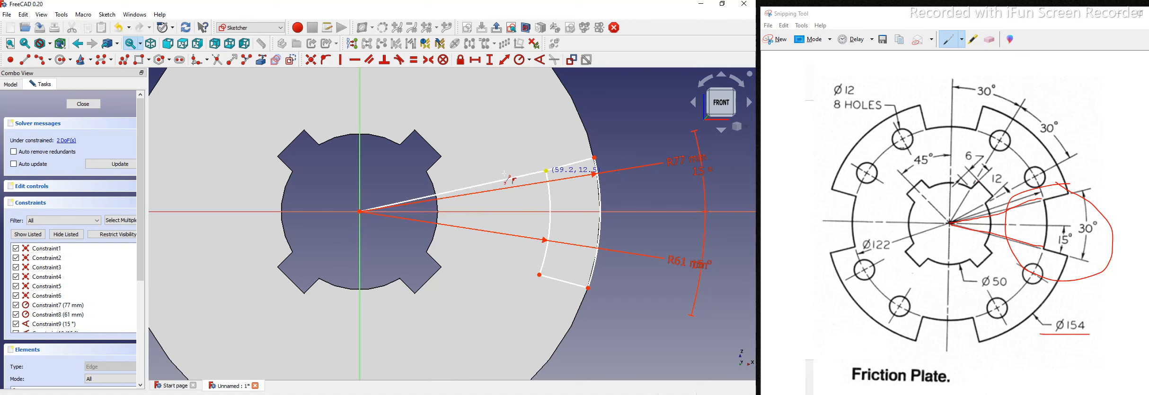
pyautogui.click(361, 213)
pyautogui.click(541, 275)
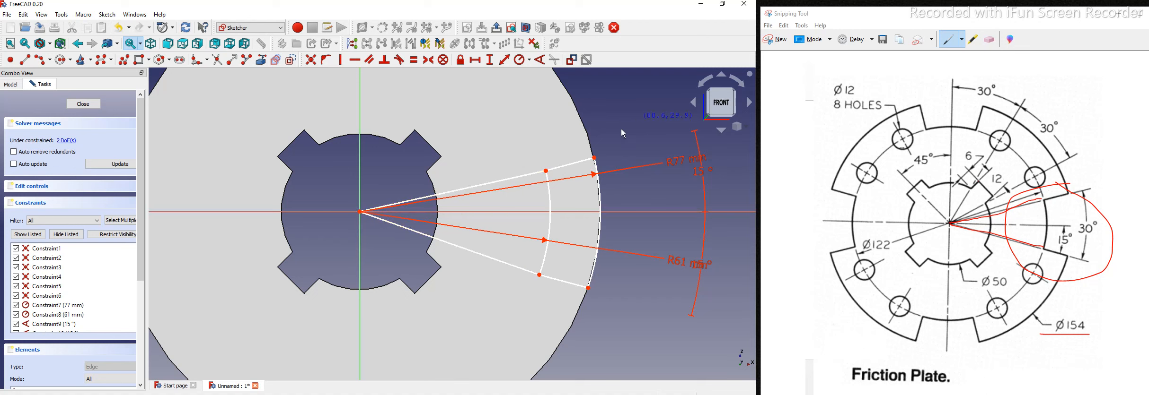
pyautogui.click(495, 260)
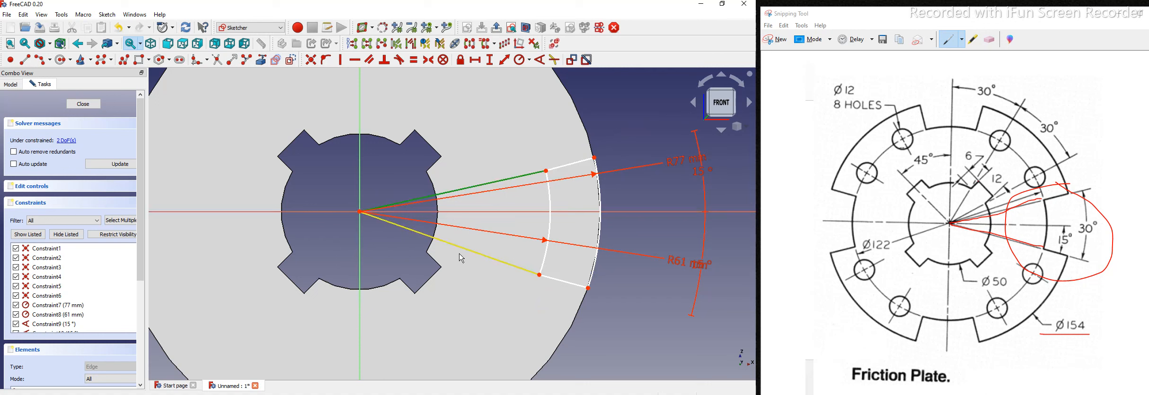
pyautogui.click(292, 60)
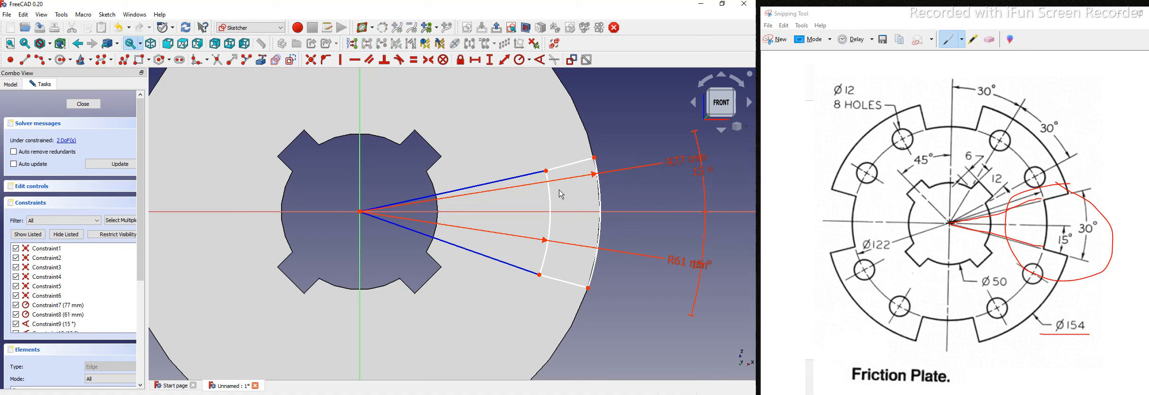
# Step: Make the notch's upper side edge collinear with its construction line, then pair the lower edge with its line
pyautogui.click(533, 174)
pyautogui.click(570, 165)
pyautogui.click(404, 62)
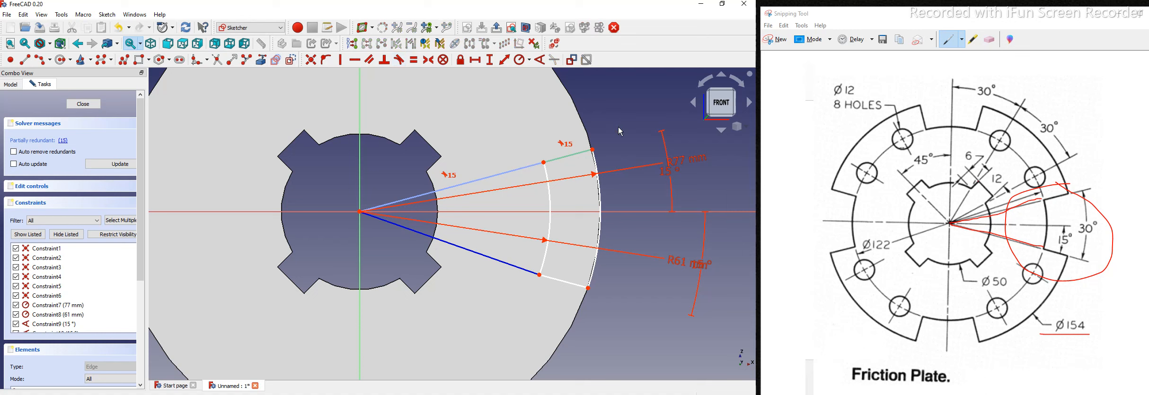
pyautogui.click(553, 279)
pyautogui.click(520, 269)
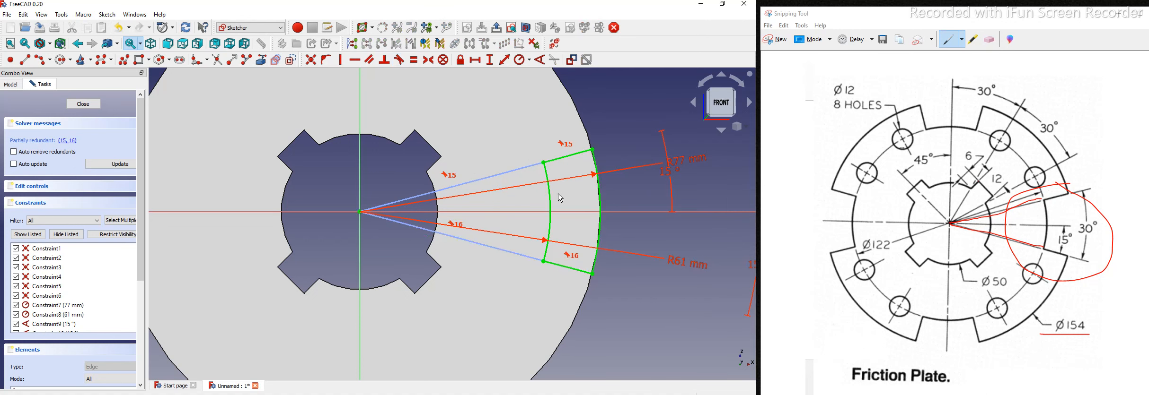
pyautogui.scroll(-2, 560, 199)
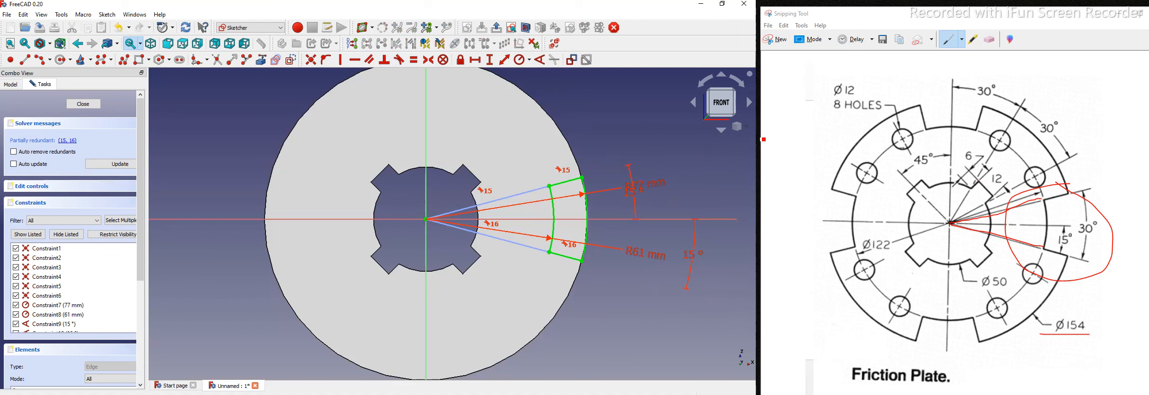
# Step: Switch to an isometric view and close the notch sketch
pyautogui.click(746, 127)
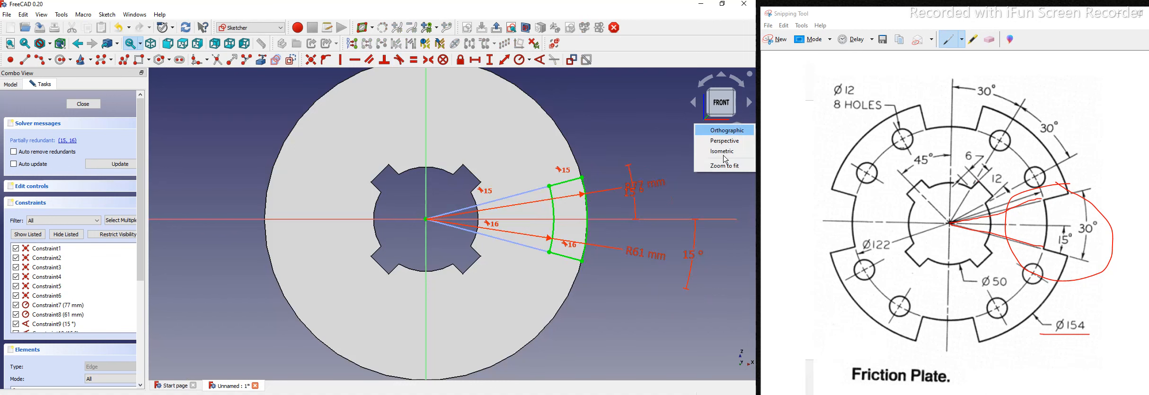
pyautogui.click(725, 158)
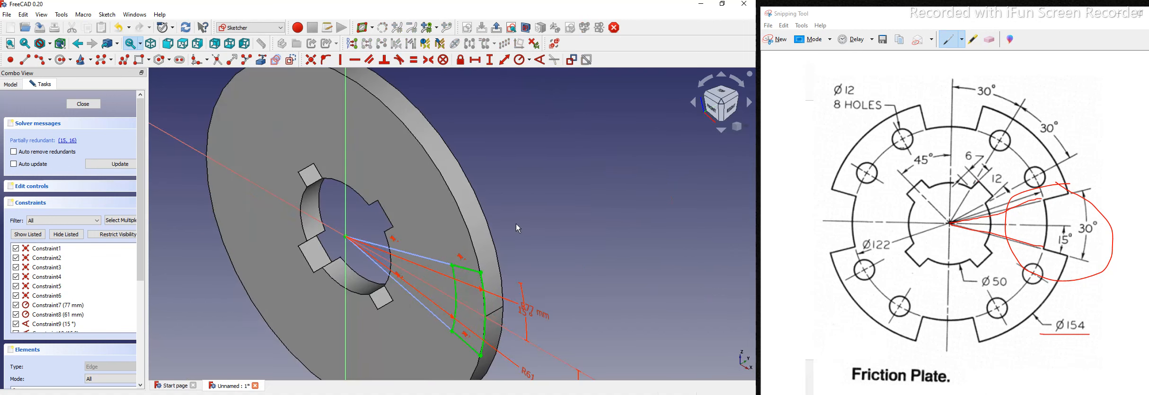
pyautogui.moveTo(408, 326); pyautogui.dragTo(462, 274, button='middle')
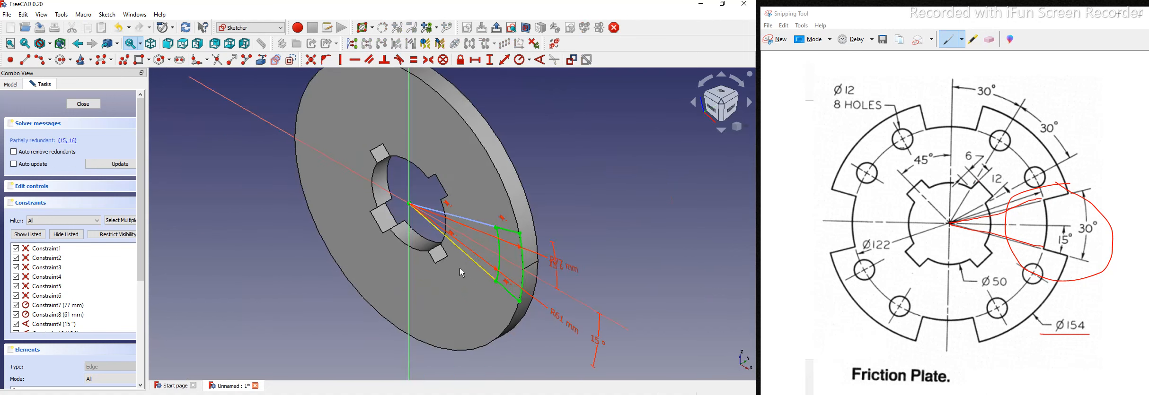
pyautogui.click(90, 106)
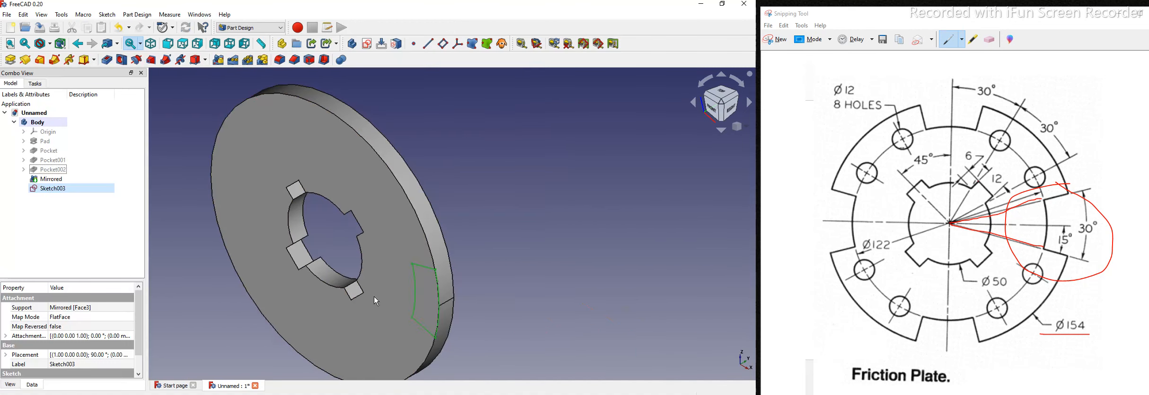
# Step: Pocket the notch Through all as Pocket003 and view the plate from the front
pyautogui.click(106, 60)
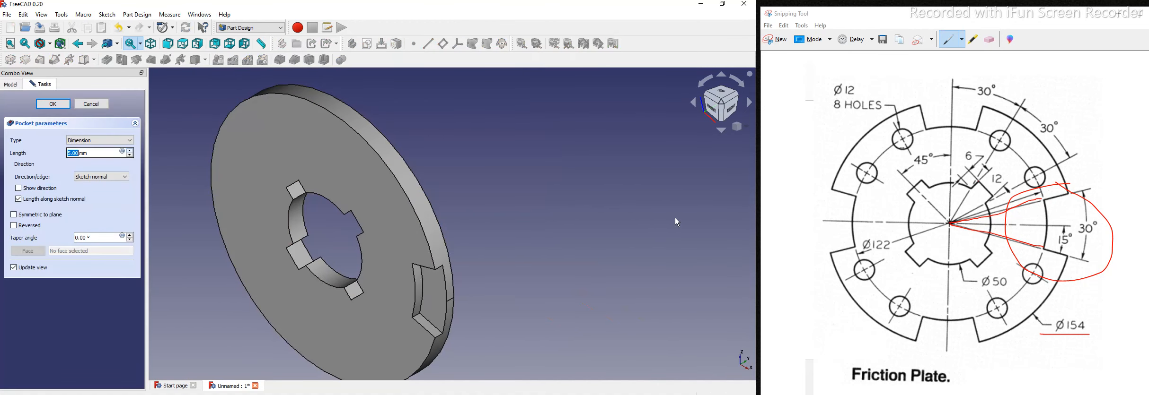
pyautogui.click(109, 141)
pyautogui.click(101, 155)
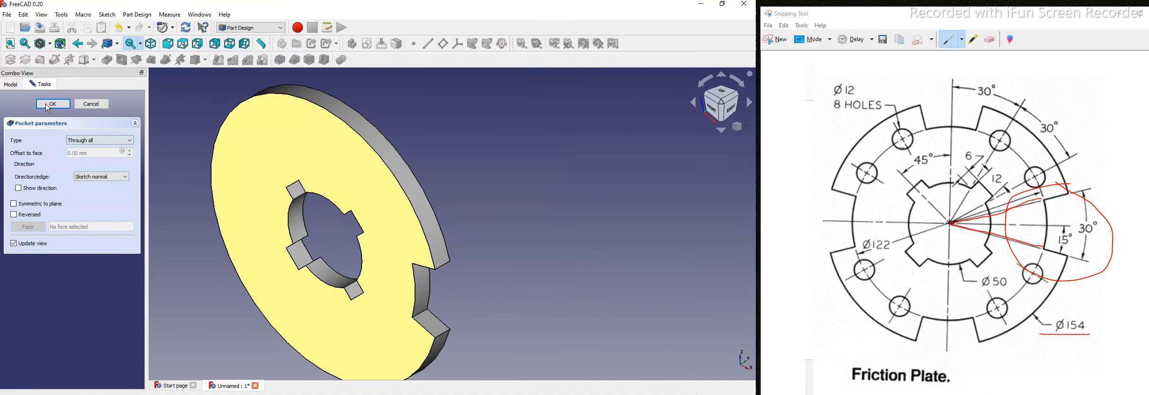
pyautogui.click(47, 105)
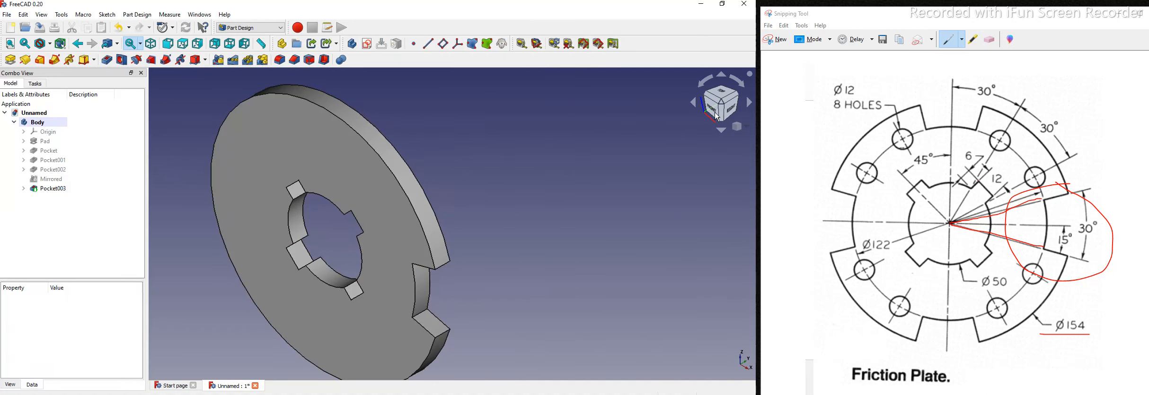
pyautogui.click(717, 117)
pyautogui.scroll(-2, 534, 238)
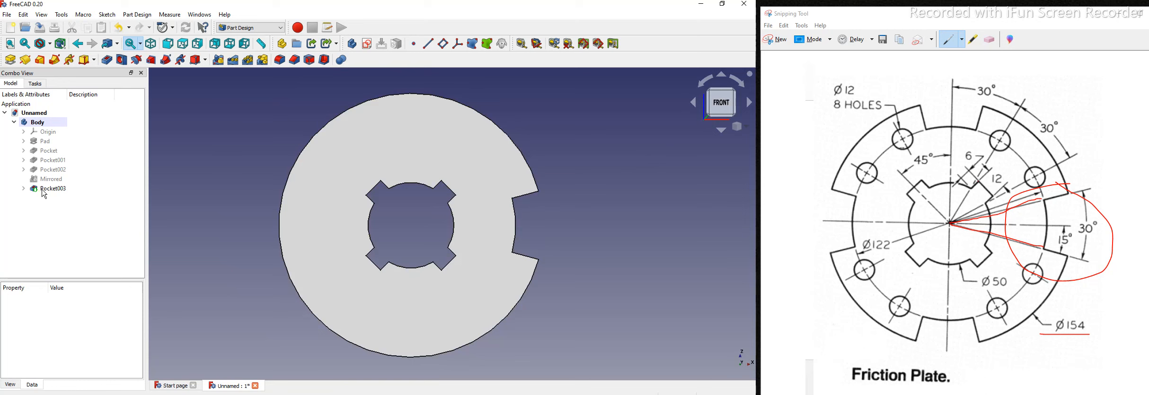
pyautogui.click(46, 189)
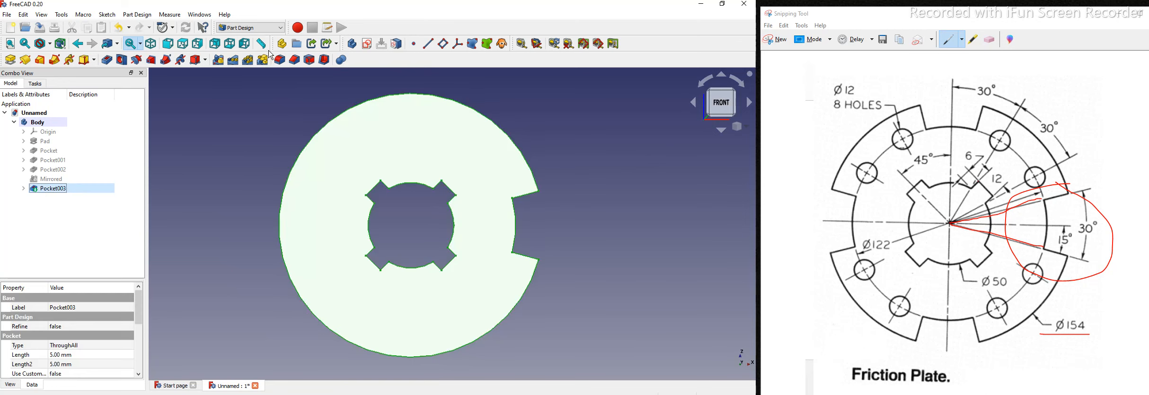
# Step: Repeat the Pocket003 notch with a PolarPattern of 4 occurrences
pyautogui.click(248, 63)
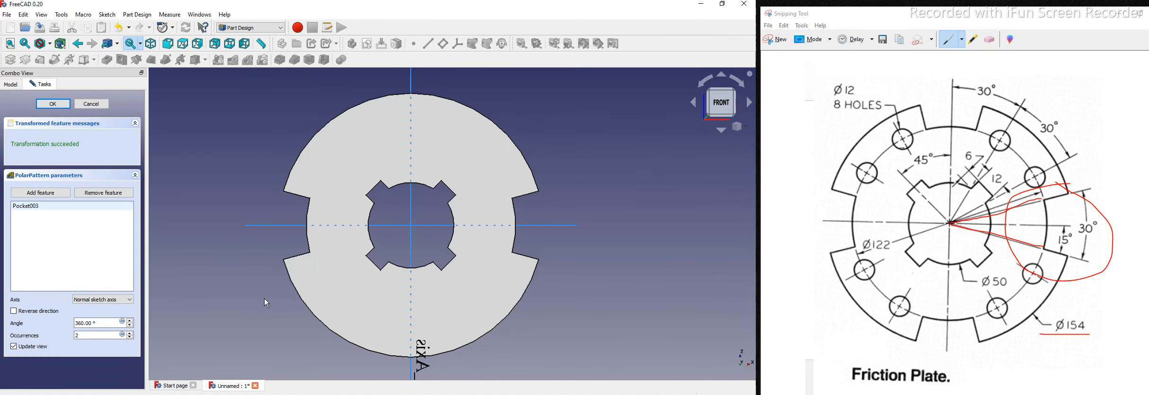
pyautogui.moveTo(83, 335); pyautogui.dragTo(55, 339)
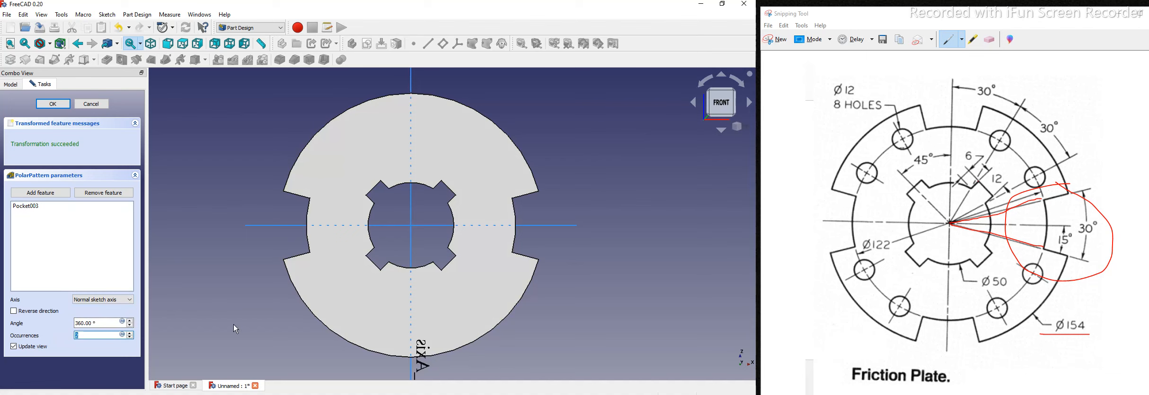
pyautogui.write('4')
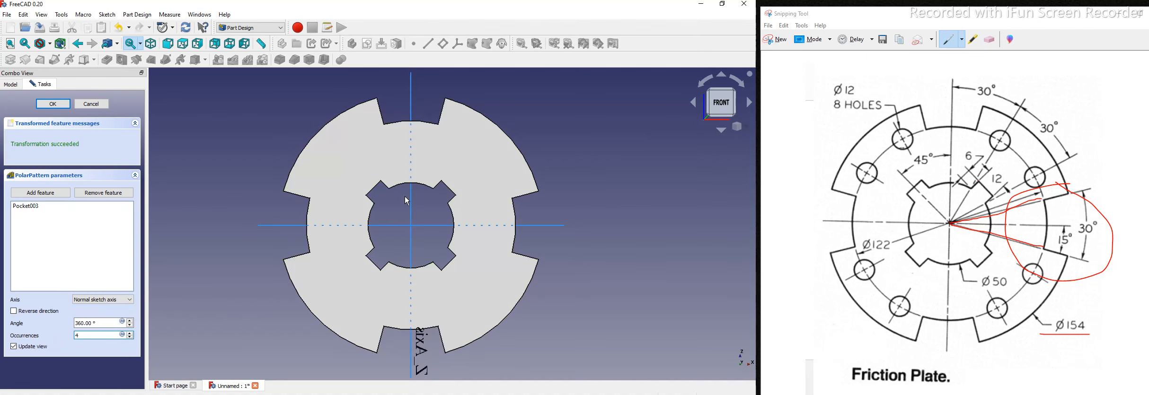
pyautogui.click(51, 104)
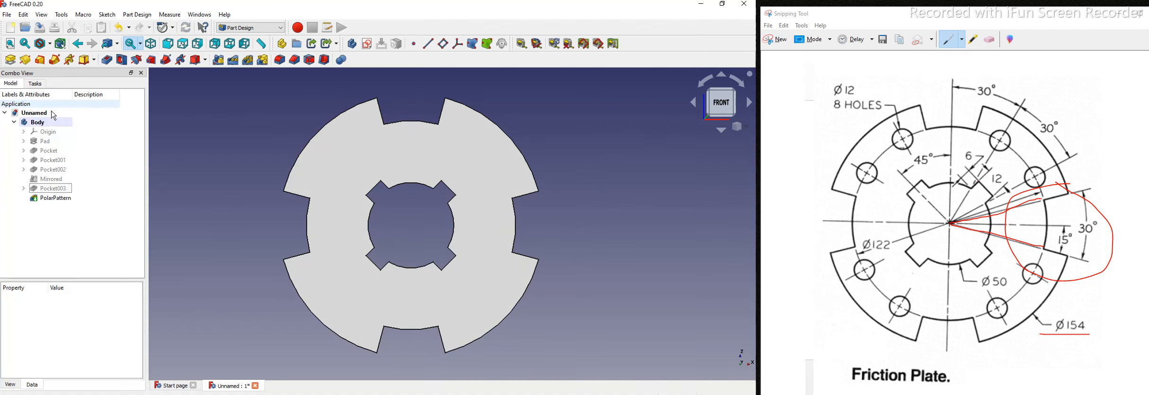
# Step: Show the plate in isometric view and erase the red markings from the reference drawing
pyautogui.click(746, 128)
pyautogui.click(726, 154)
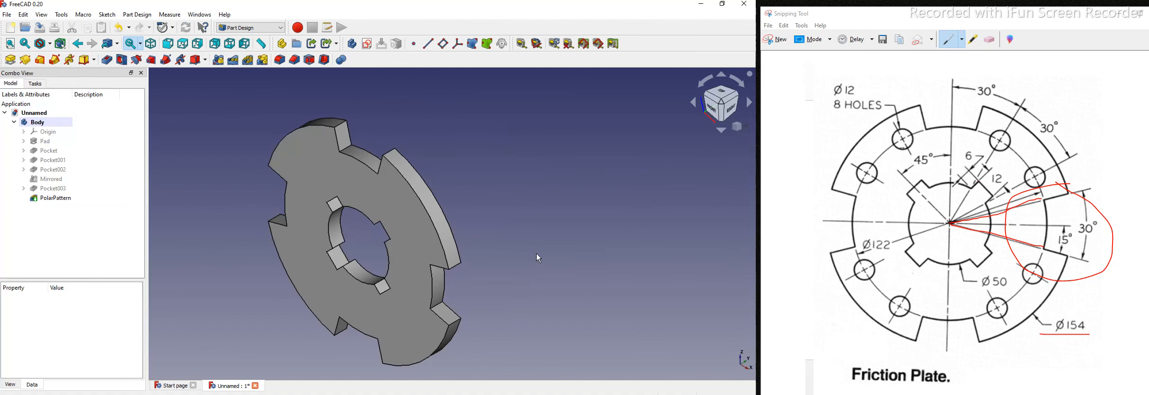
pyautogui.click(990, 39)
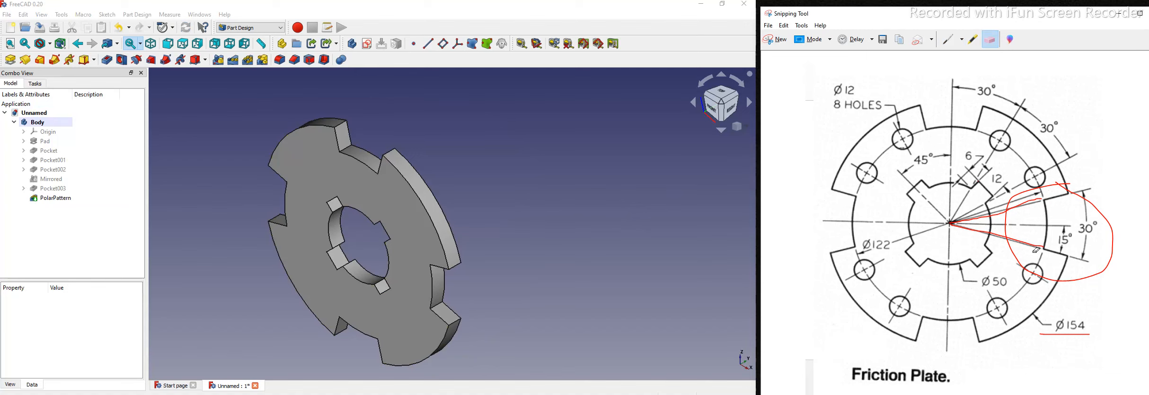
pyautogui.click(1024, 198)
# Step: Start a sketch on the plate's front face with a construction circle centred on the origin
pyautogui.click(461, 232)
pyautogui.click(418, 232)
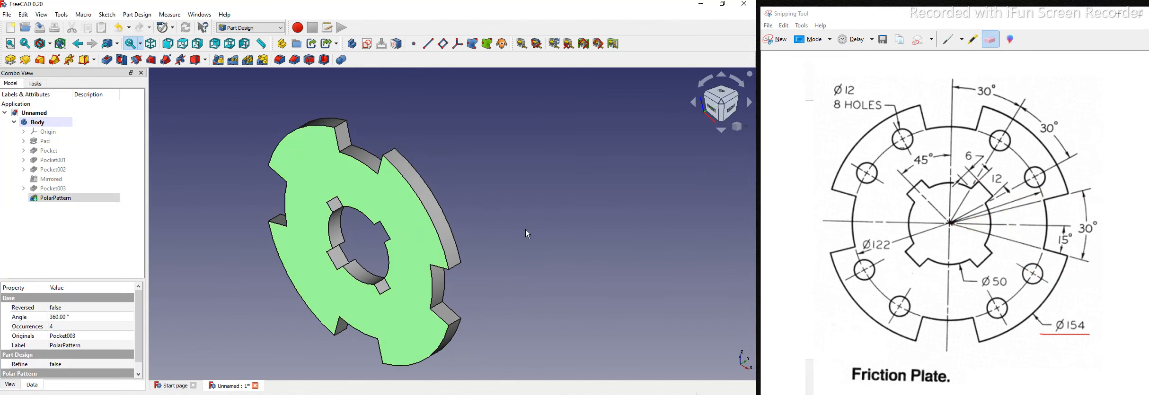
pyautogui.click(367, 44)
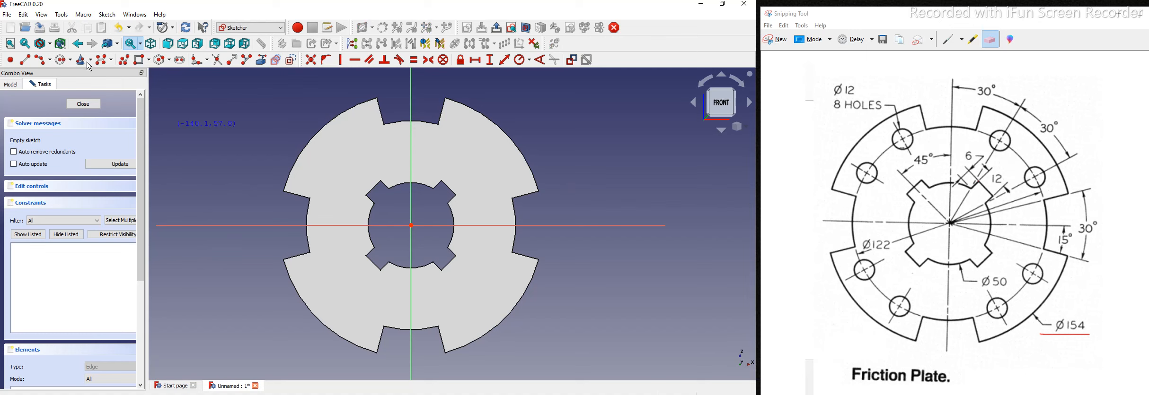
pyautogui.click(61, 60)
pyautogui.click(410, 226)
pyautogui.click(474, 162)
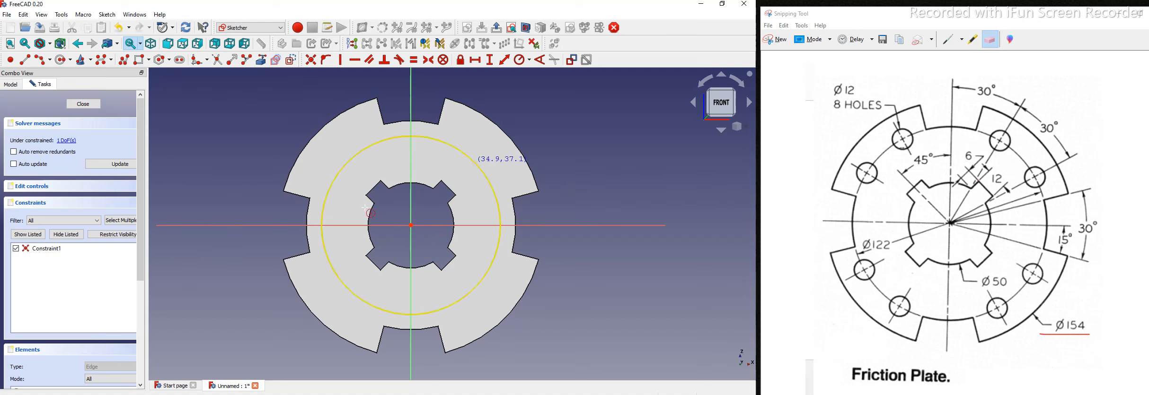
pyautogui.click(481, 168)
pyautogui.click(293, 58)
pyautogui.click(547, 175)
# Step: Constrain the construction circle to a 122 mm diameter and begin a hole circle on it
pyautogui.click(493, 186)
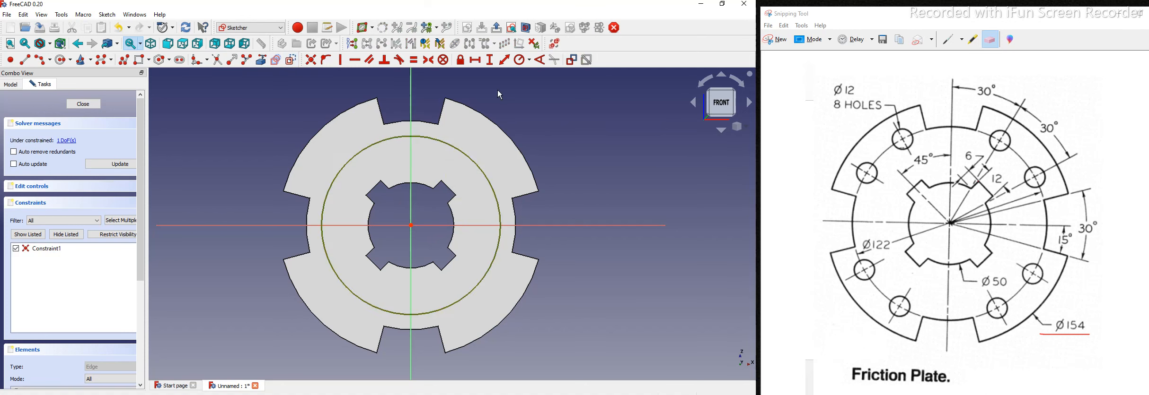
pyautogui.click(529, 60)
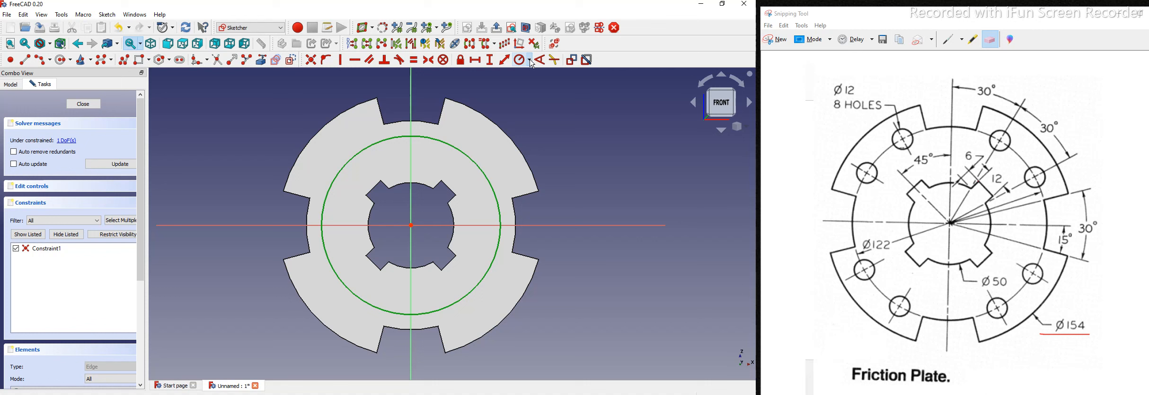
pyautogui.click(536, 84)
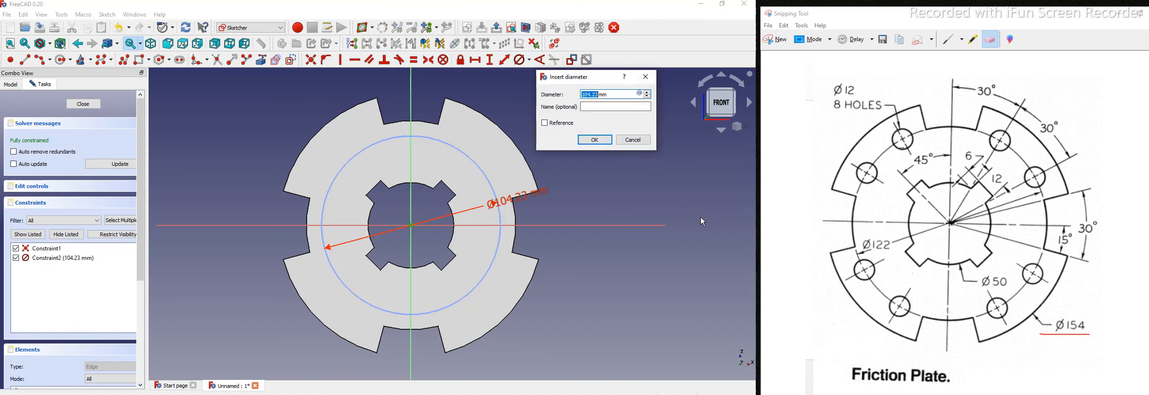
pyautogui.write('122')
pyautogui.click(600, 140)
pyautogui.moveTo(531, 194); pyautogui.dragTo(559, 141)
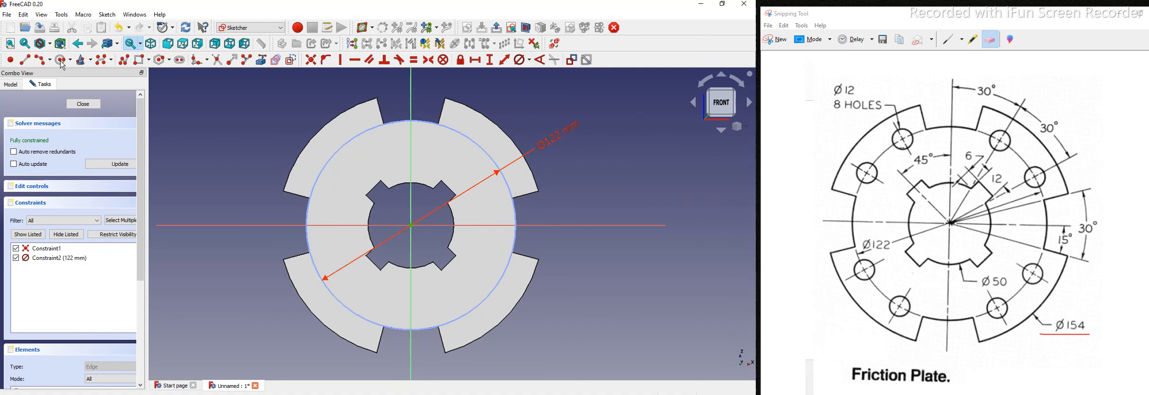
pyautogui.click(468, 137)
# Step: Draw two hole circles centred on the pitch circle, make them equal, and tick the Ø12 8 HOLES note
pyautogui.click(482, 128)
pyautogui.click(506, 182)
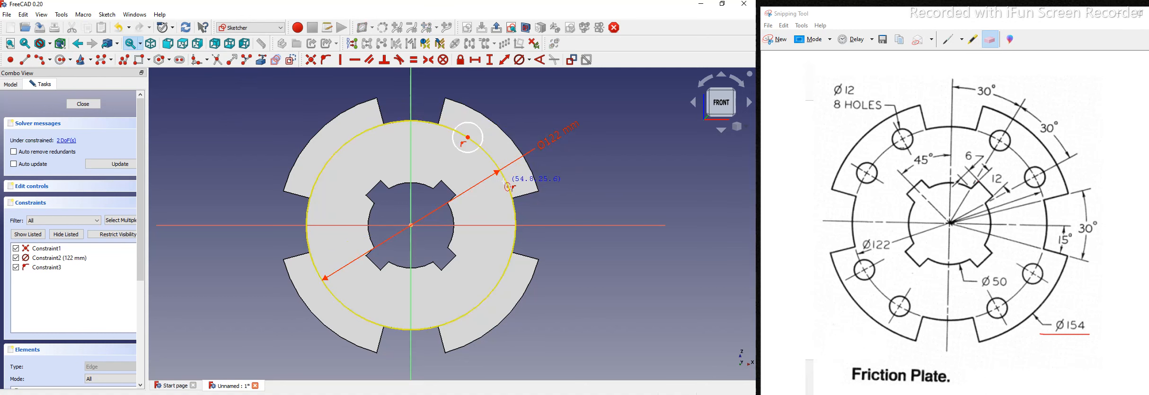
pyautogui.click(516, 179)
pyautogui.press('Escape')
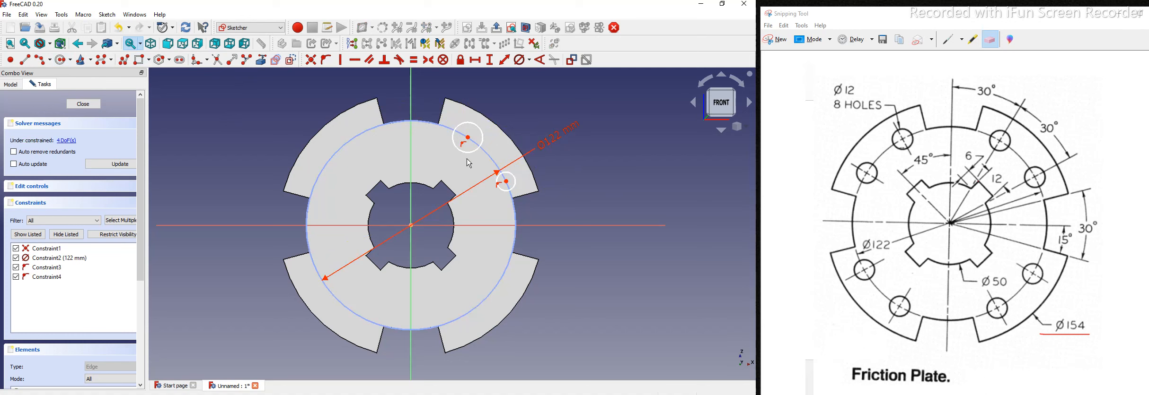
pyautogui.click(482, 135)
pyautogui.click(516, 181)
pyautogui.click(414, 59)
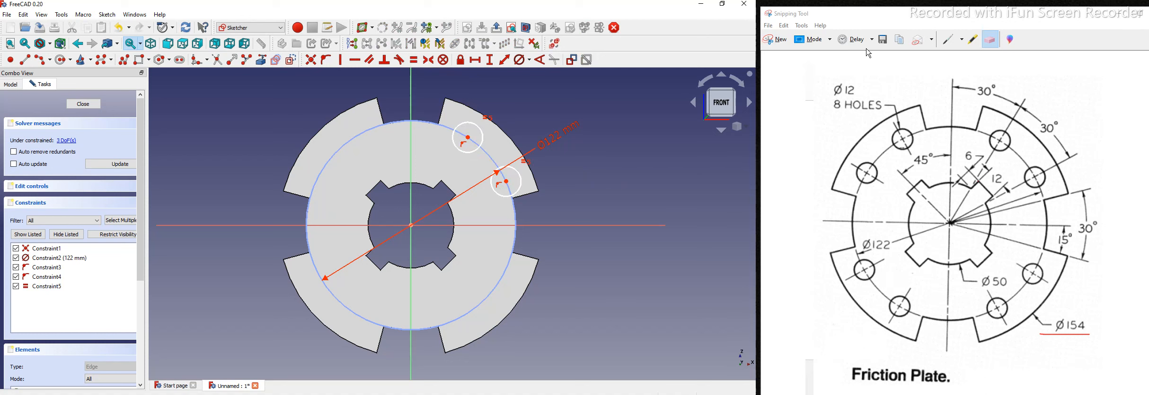
pyautogui.click(947, 40)
pyautogui.moveTo(815, 90)
pyautogui.mouseDown()
pyautogui.moveTo(821, 98)
pyautogui.moveTo(847, 67)
pyautogui.mouseUp()
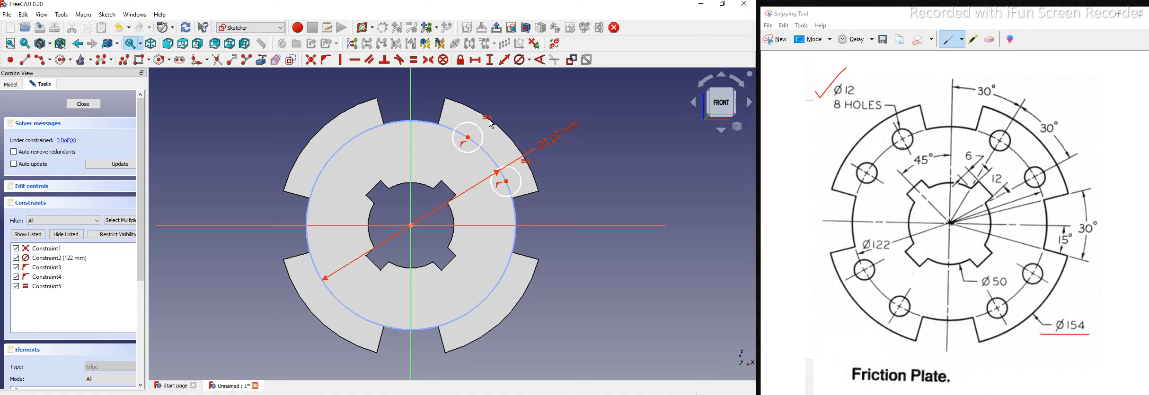
# Step: Give the hole circle a 12 mm diameter and reposition the Ø12 and Ø122 dimension labels
pyautogui.click(483, 138)
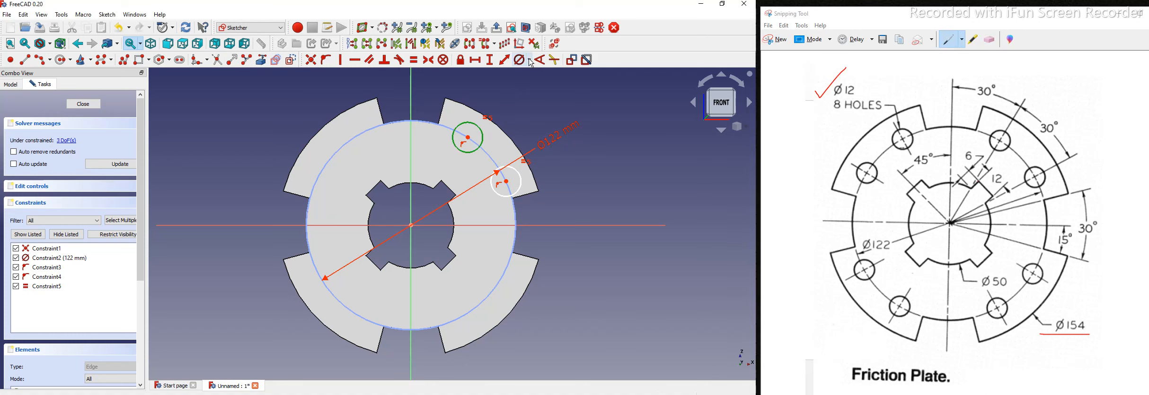
pyautogui.click(530, 60)
pyautogui.click(549, 85)
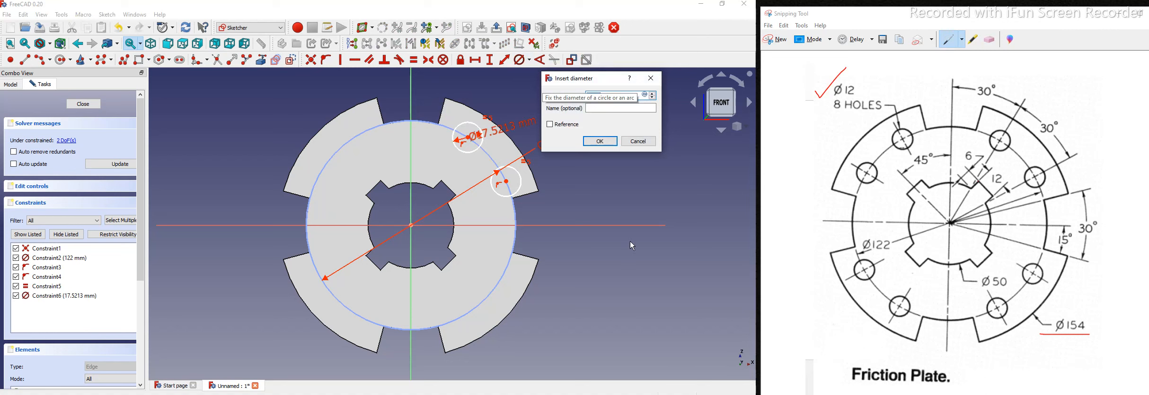
pyautogui.click(606, 141)
pyautogui.moveTo(540, 109); pyautogui.dragTo(544, 106)
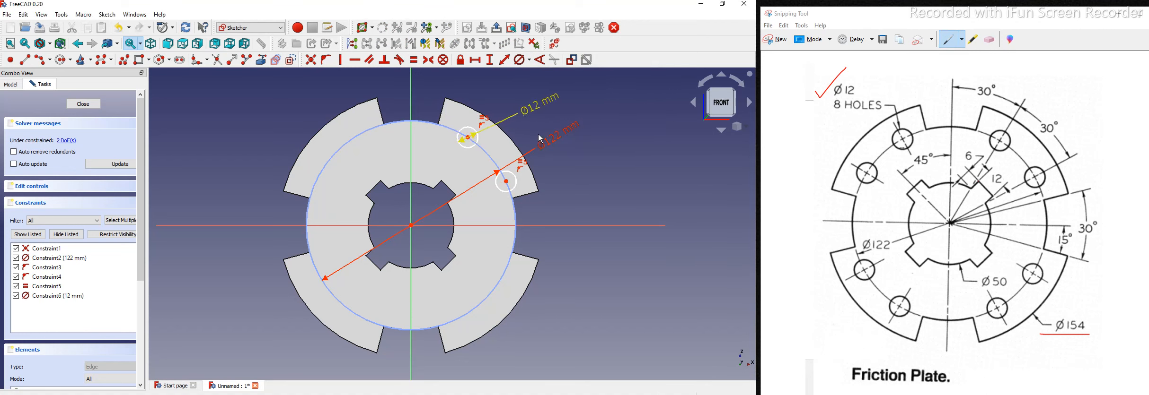
pyautogui.moveTo(551, 144); pyautogui.dragTo(400, 105)
pyautogui.moveTo(307, 95); pyautogui.dragTo(297, 95)
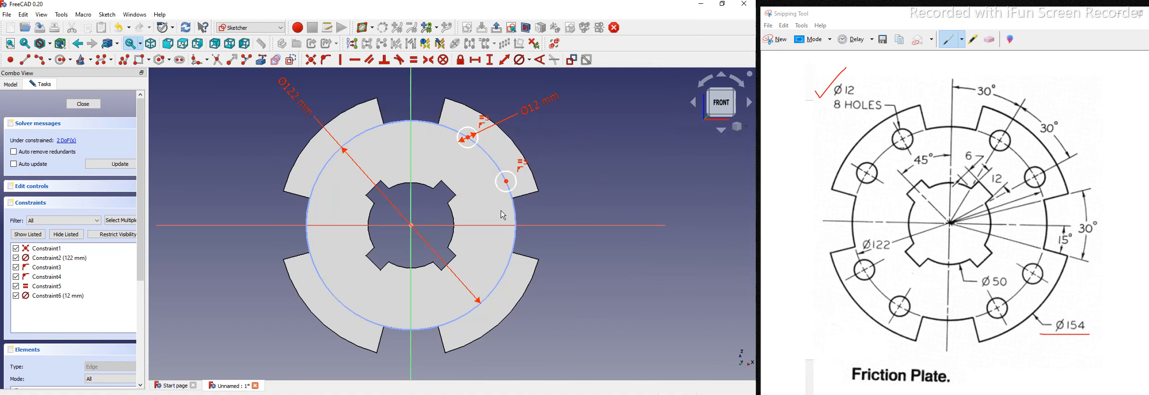
pyautogui.scroll(2, 481, 164)
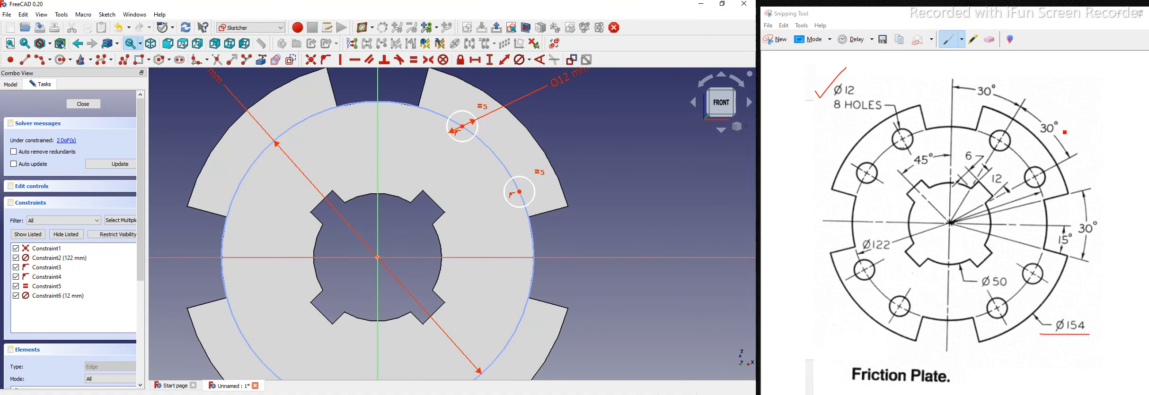
pyautogui.scroll(-1, 581, 176)
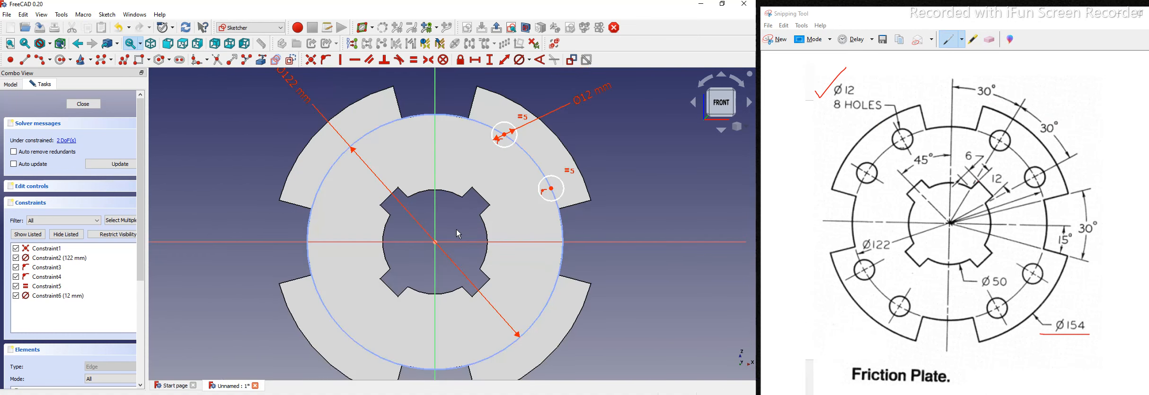
pyautogui.moveTo(456, 230); pyautogui.dragTo(451, 239, button='middle')
# Step: Draw construction lines from both hole centres to the origin
pyautogui.click(26, 60)
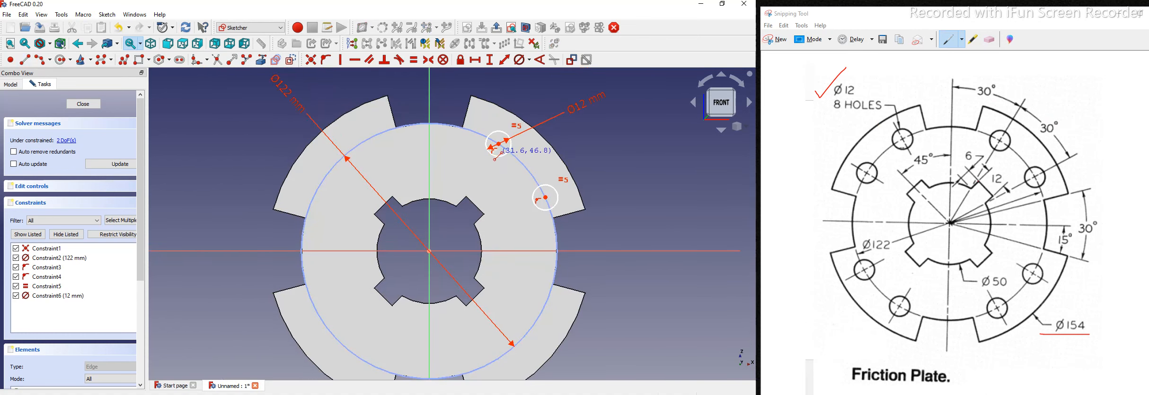
pyautogui.click(499, 144)
pyautogui.click(429, 250)
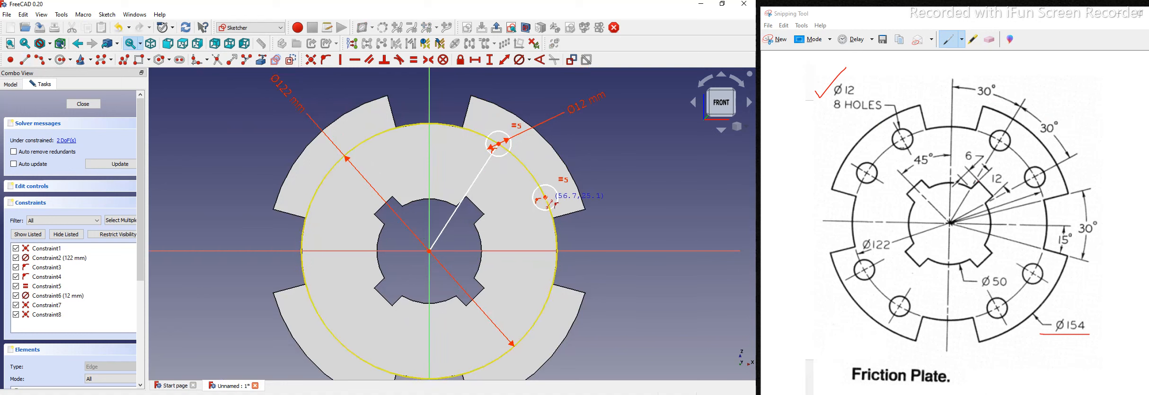
pyautogui.click(545, 197)
pyautogui.click(429, 251)
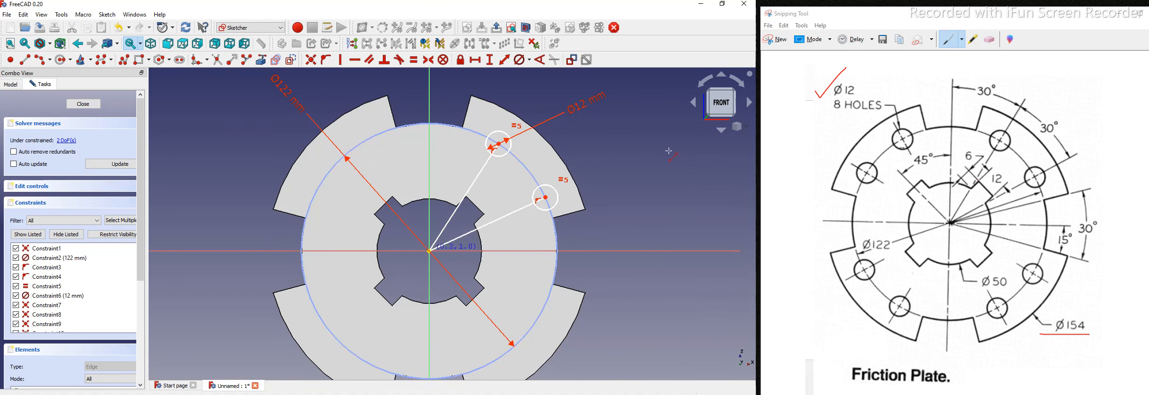
pyautogui.click(472, 188)
pyautogui.click(494, 220)
pyautogui.click(291, 60)
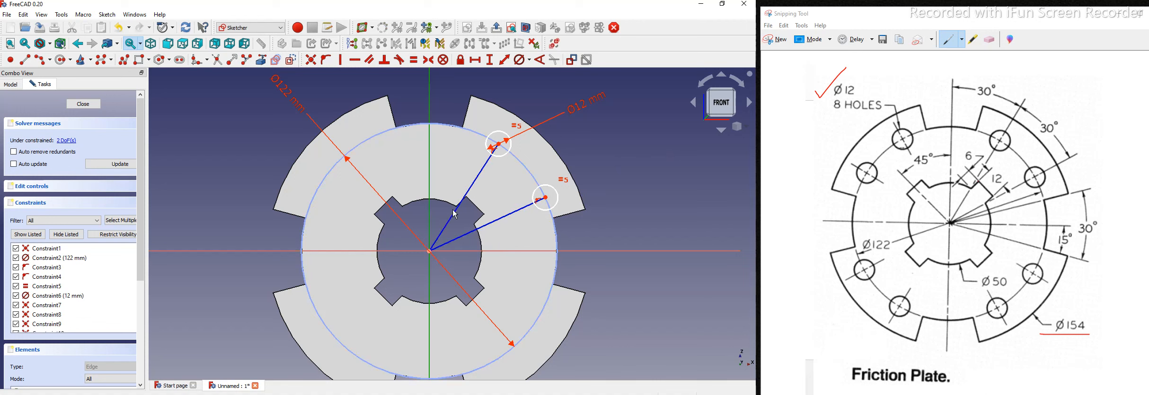
# Step: Constrain the upper radial line to 30° and the angle between both lines to 30°
pyautogui.click(482, 169)
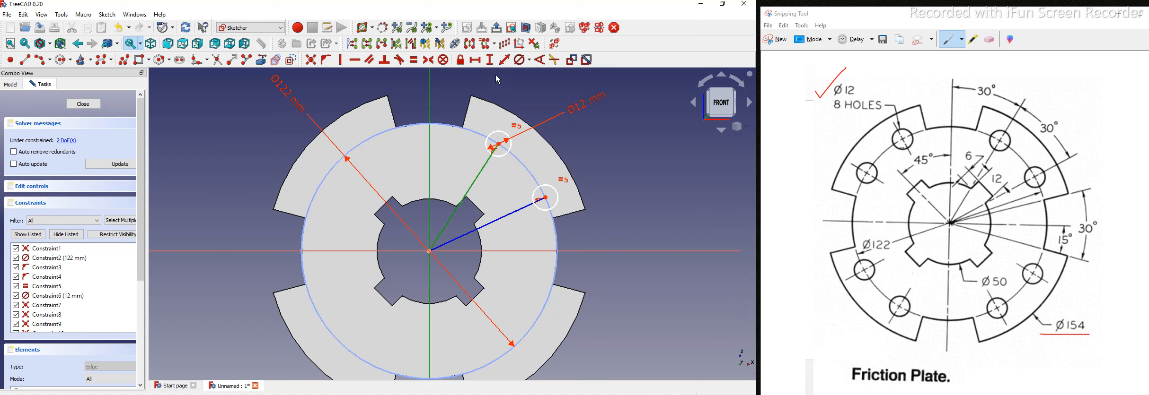
pyautogui.click(540, 60)
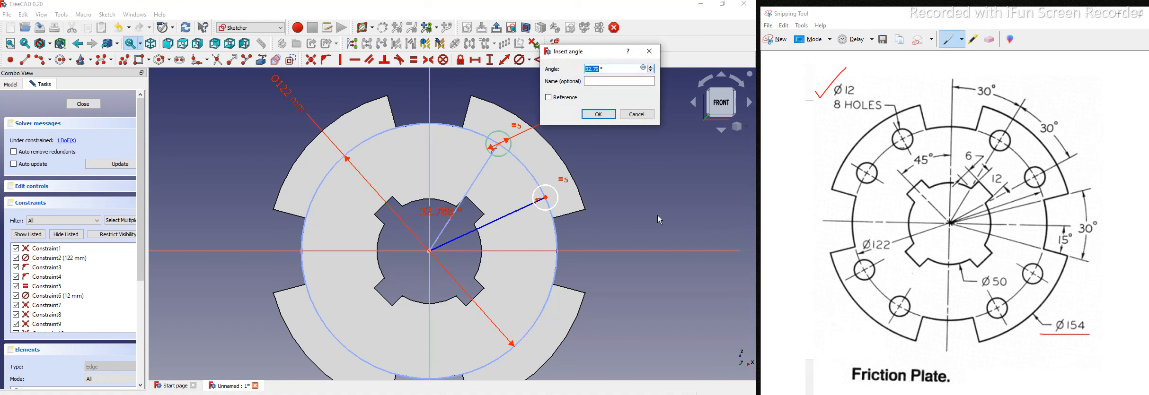
pyautogui.write('30')
pyautogui.press('Return')
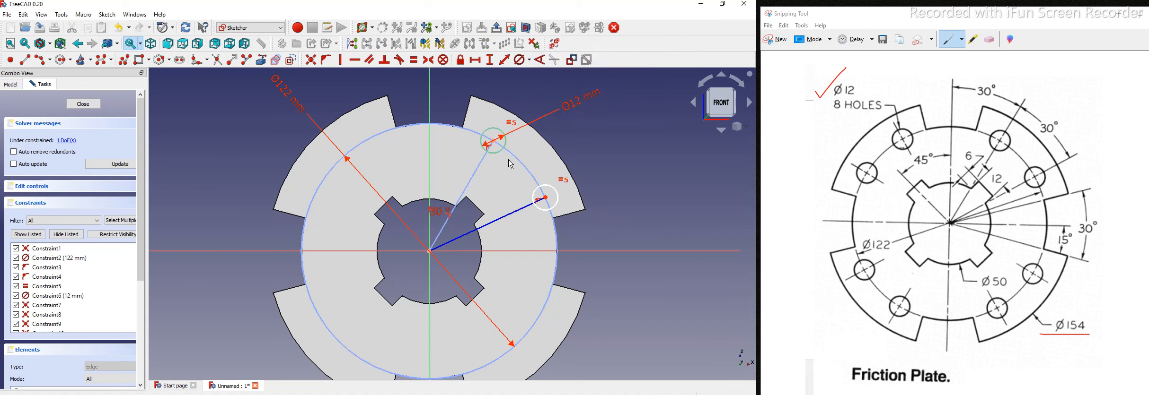
pyautogui.click(496, 221)
pyautogui.click(470, 188)
pyautogui.click(539, 60)
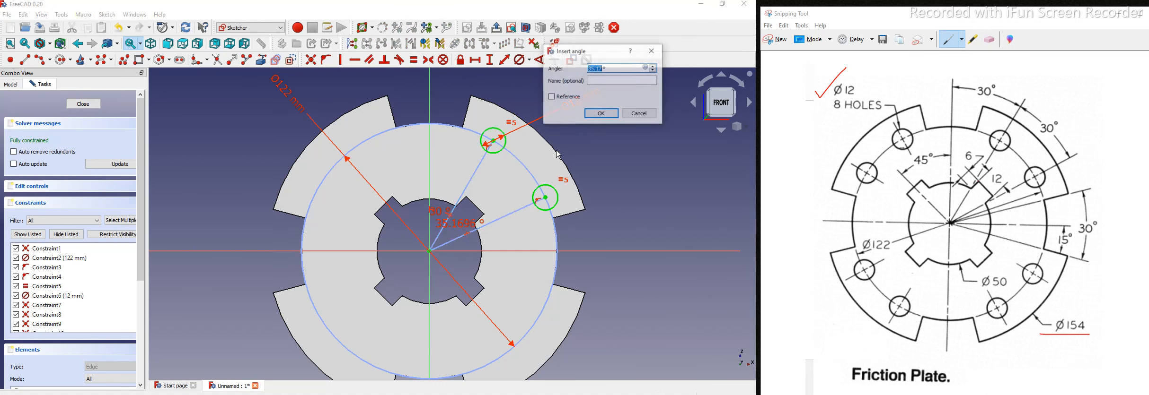
pyautogui.write('30')
pyautogui.press('Return')
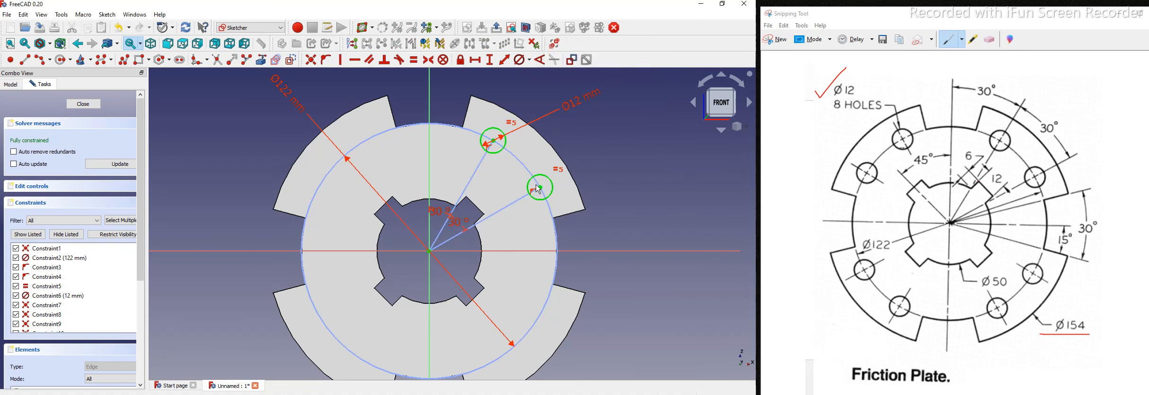
# Step: Switch to isometric view and close the fully constrained hole sketch
pyautogui.scroll(2, 539, 189)
pyautogui.click(737, 127)
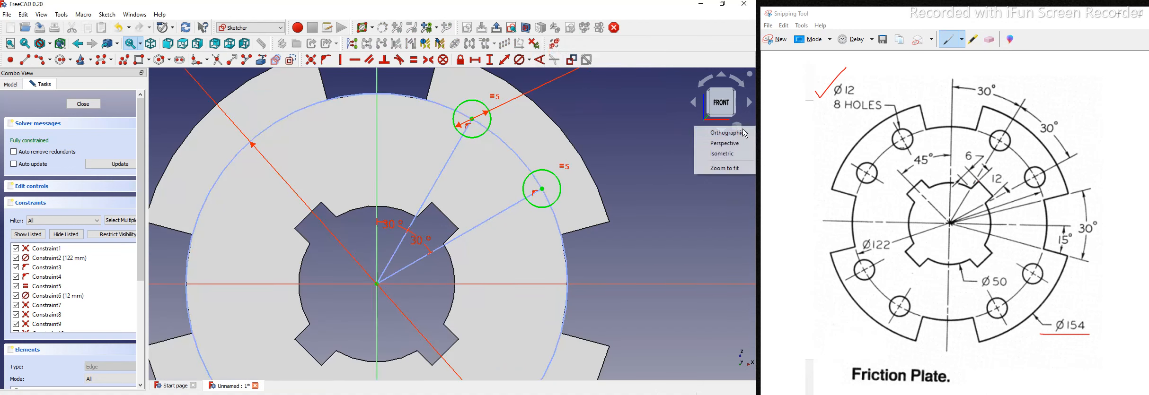
pyautogui.click(717, 157)
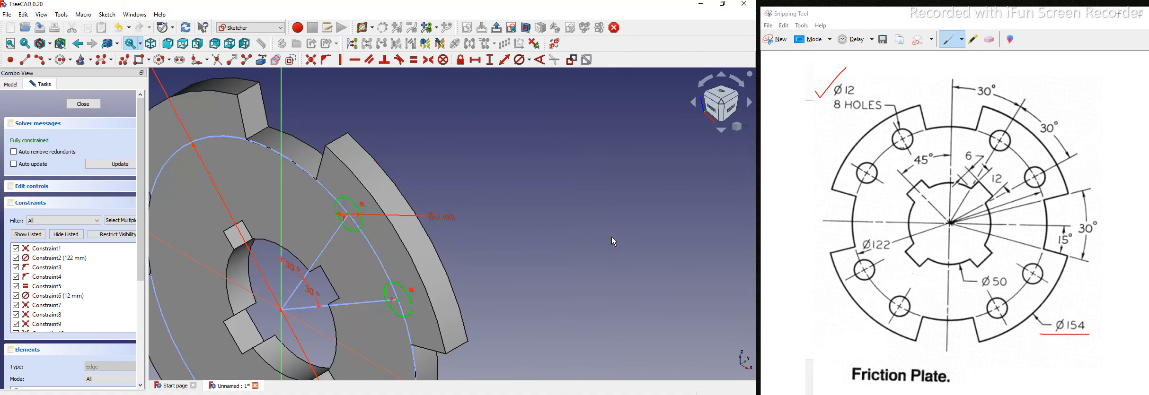
pyautogui.scroll(-2, 613, 241)
pyautogui.click(81, 106)
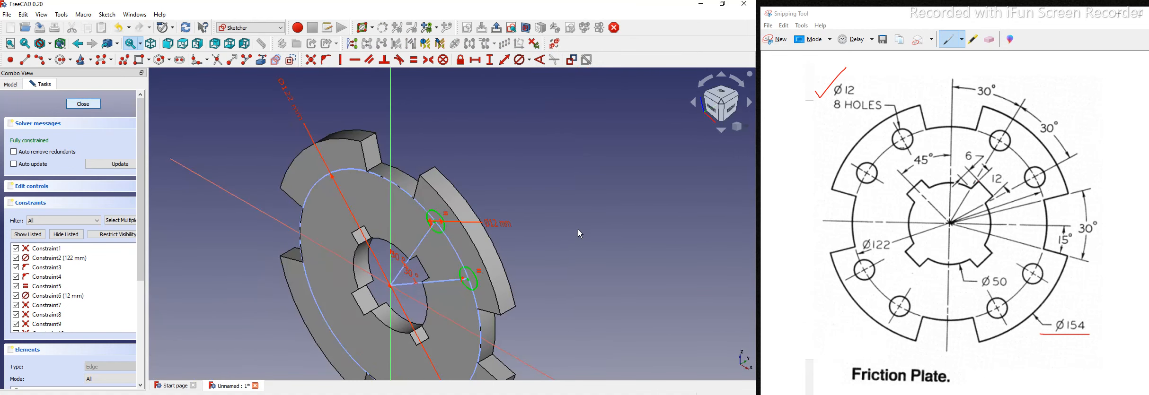
# Step: Pocket the hole sketch Through all to cut the two Ø12 holes
pyautogui.click(107, 59)
pyautogui.click(118, 141)
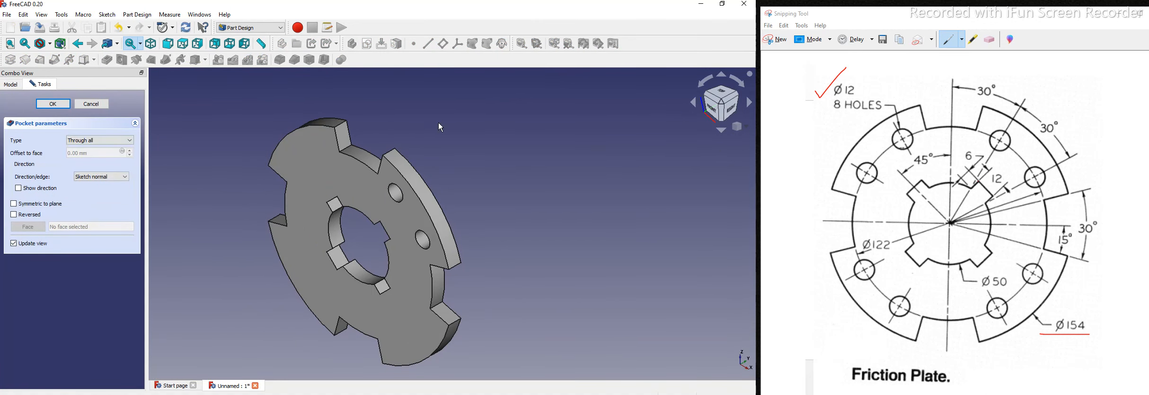
pyautogui.press('Return')
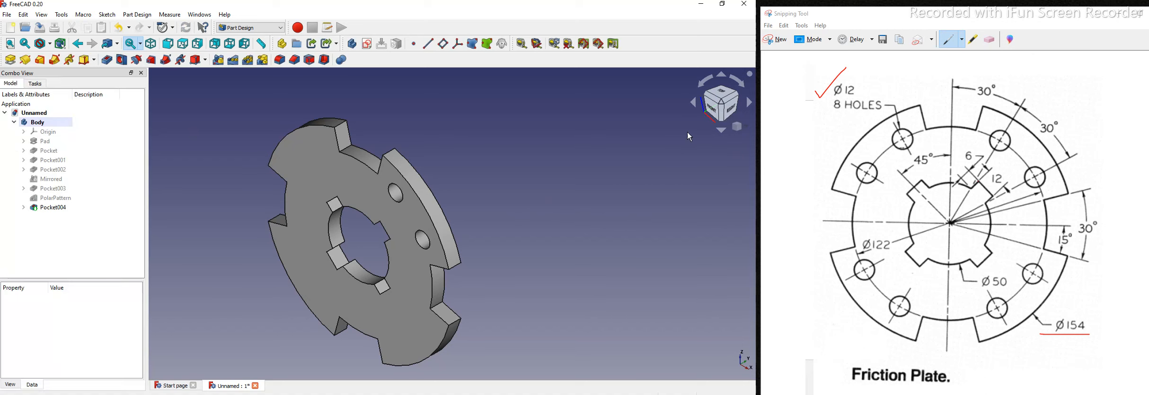
pyautogui.press('1')
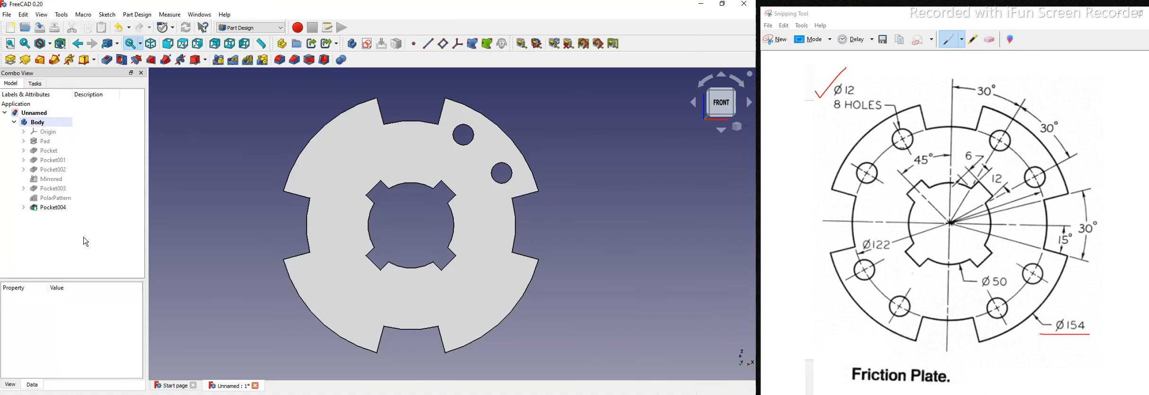
# Step: Repeat Pocket004 with a PolarPattern of 4 occurrences, giving eight holes
pyautogui.click(65, 208)
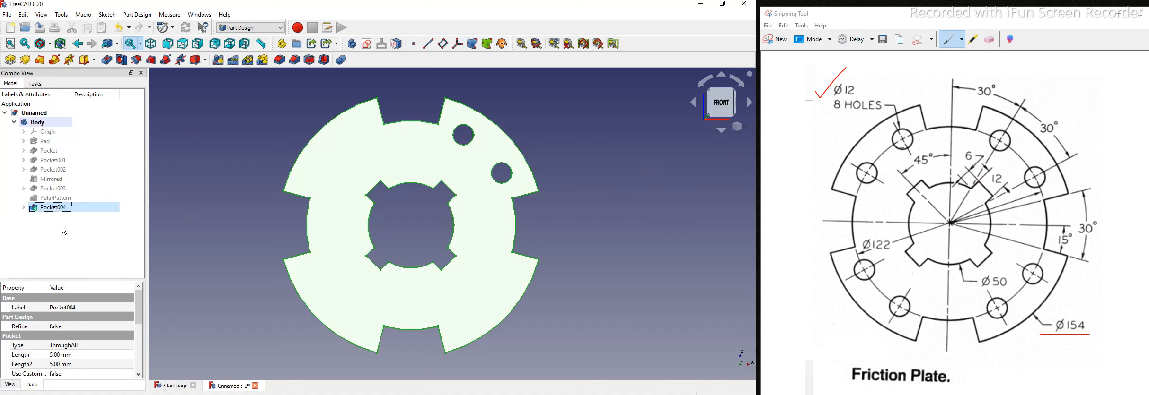
pyautogui.click(248, 60)
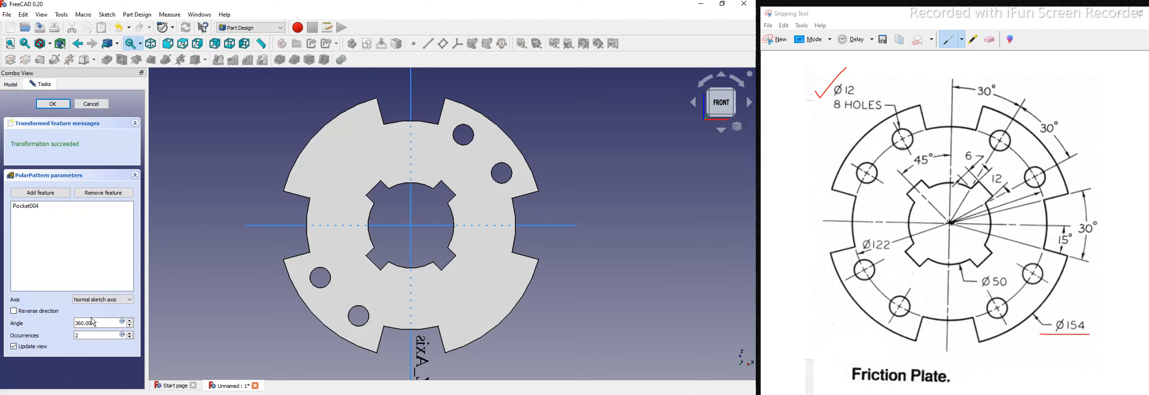
pyautogui.click(749, 130)
pyautogui.click(719, 157)
pyautogui.doubleClick(92, 336)
pyautogui.write('4')
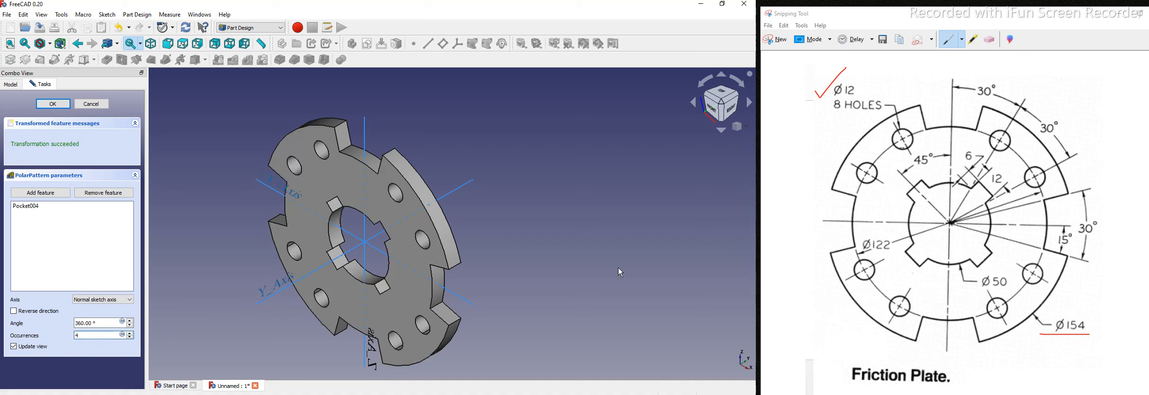
pyautogui.click(52, 104)
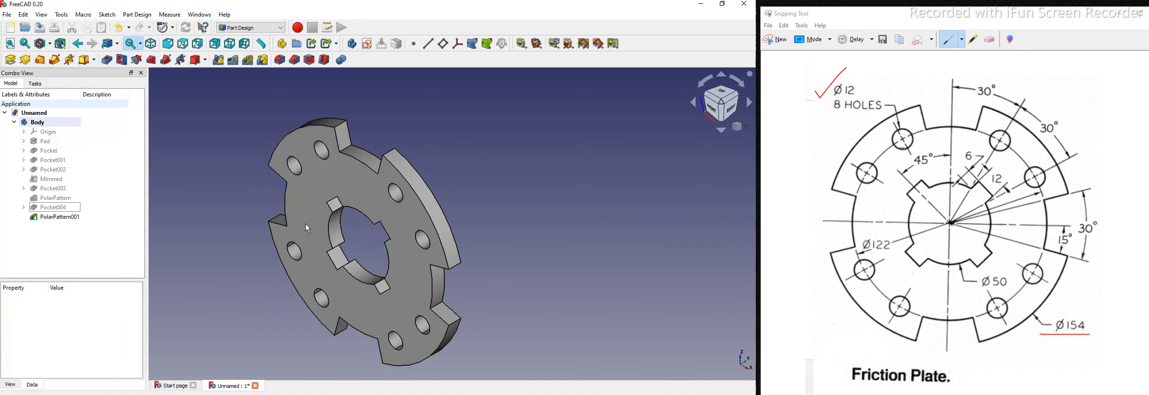
pyautogui.click(712, 114)
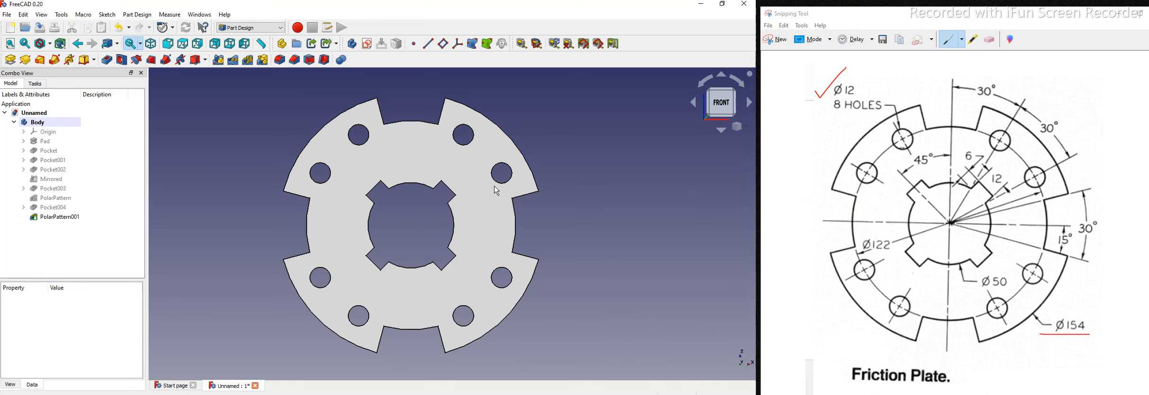
pyautogui.scroll(1, 422, 231)
pyautogui.moveTo(423, 231); pyautogui.dragTo(406, 263, button='middle')
pyautogui.scroll(1, 596, 237)
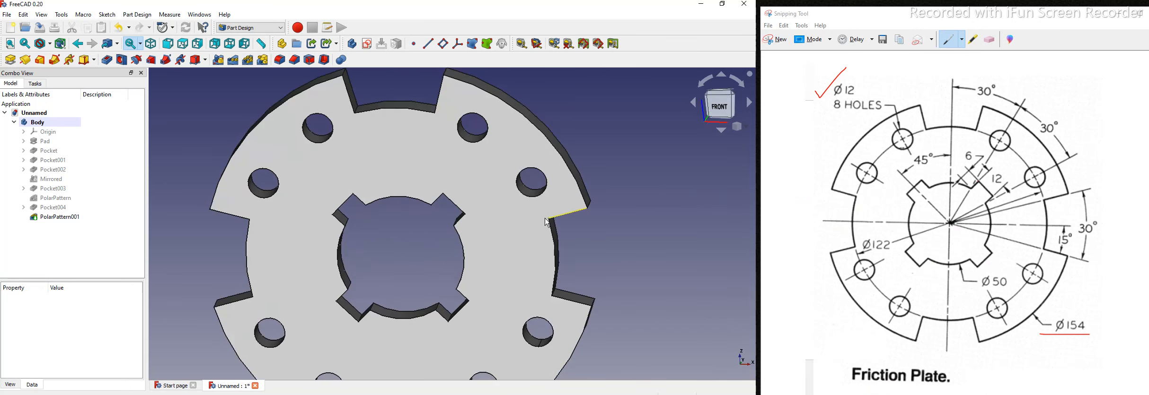
pyautogui.scroll(3, 575, 228)
pyautogui.scroll(-4, 575, 228)
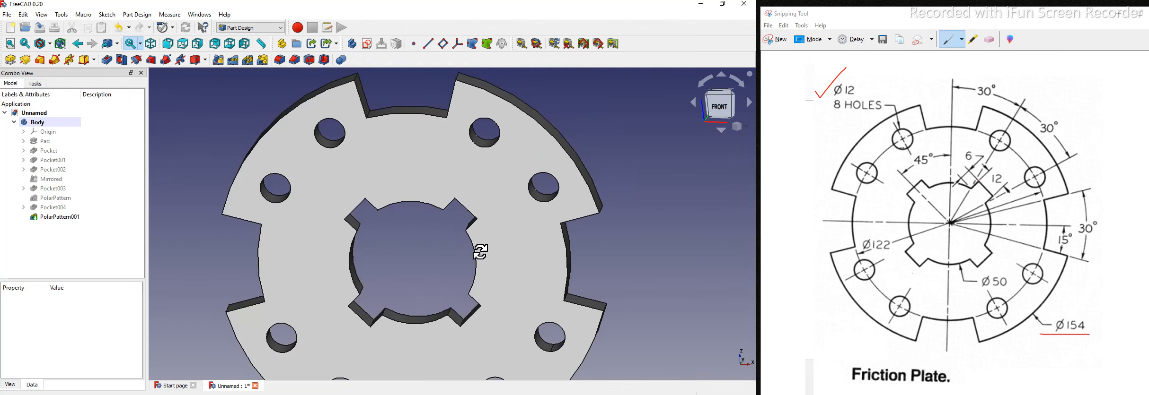
pyautogui.moveTo(479, 253); pyautogui.dragTo(480, 245, button='middle')
pyautogui.moveTo(523, 184); pyautogui.dragTo(561, 262, button='middle')
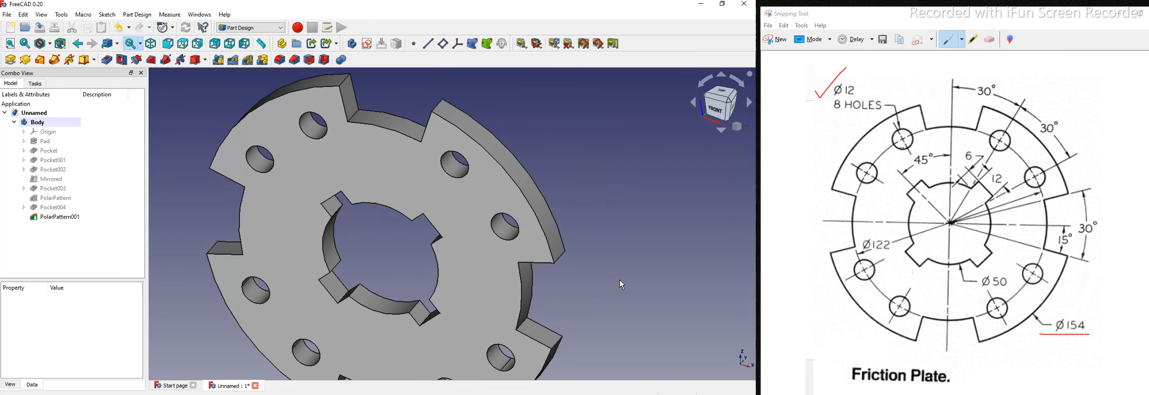
pyautogui.click(746, 126)
pyautogui.click(723, 154)
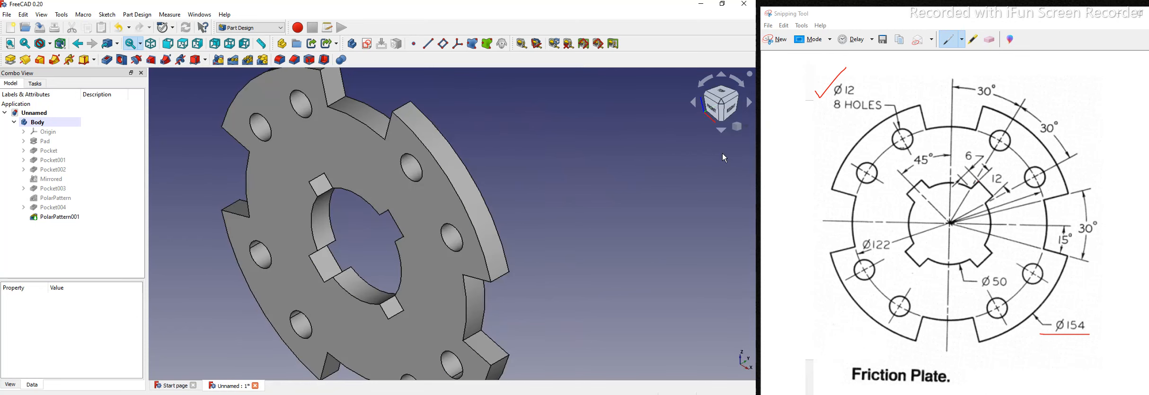
pyautogui.scroll(-5, 593, 245)
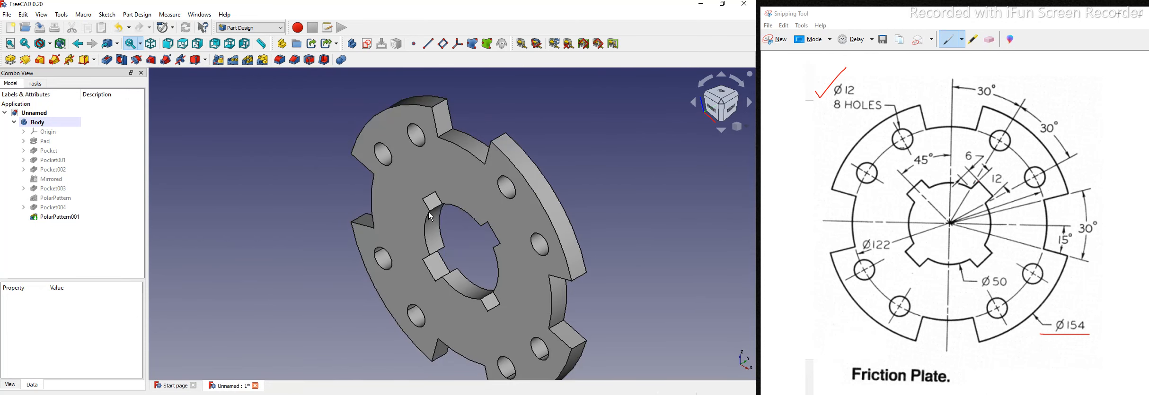
pyautogui.scroll(2, 410, 236)
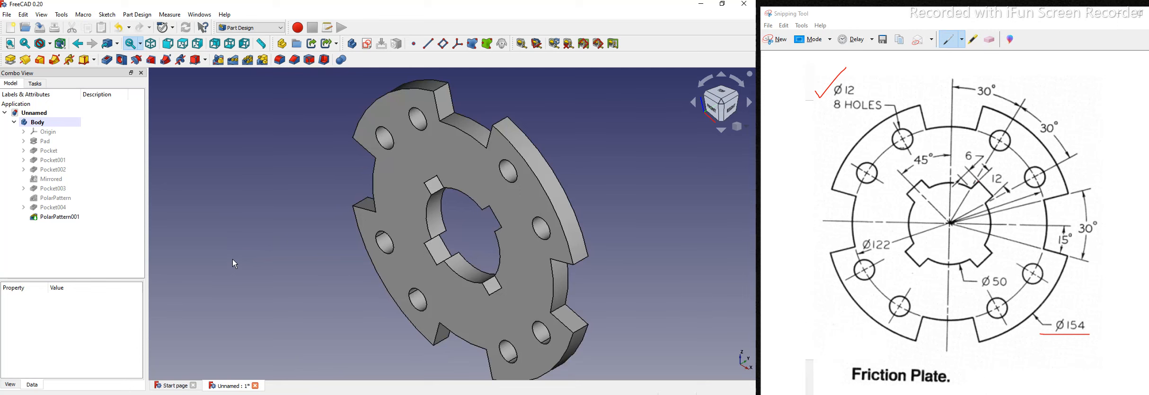
pyautogui.scroll(-1, 235, 264)
pyautogui.scroll(-1, 234, 259)
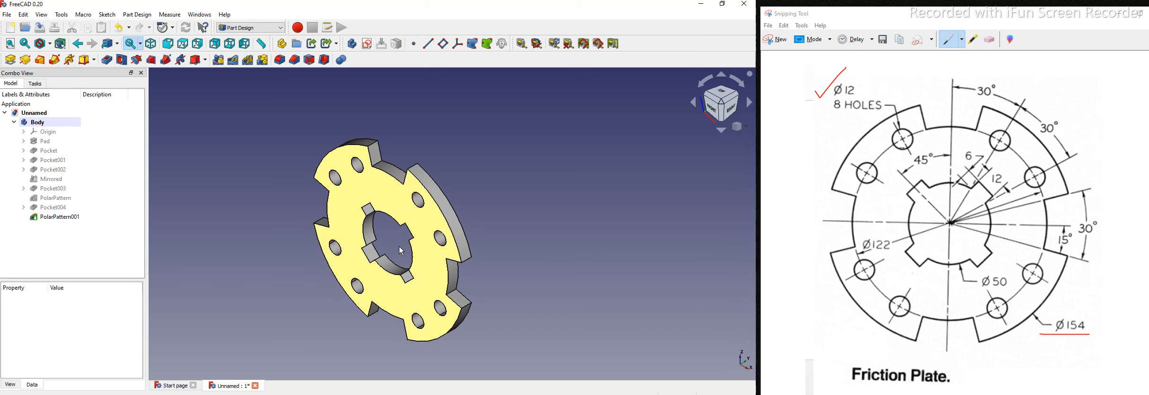
pyautogui.scroll(2, 401, 251)
pyautogui.scroll(-1, 257, 257)
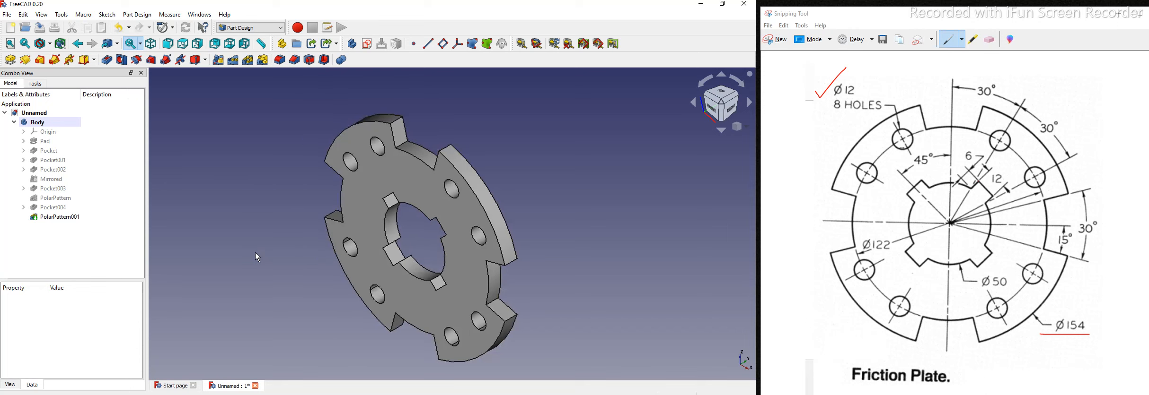